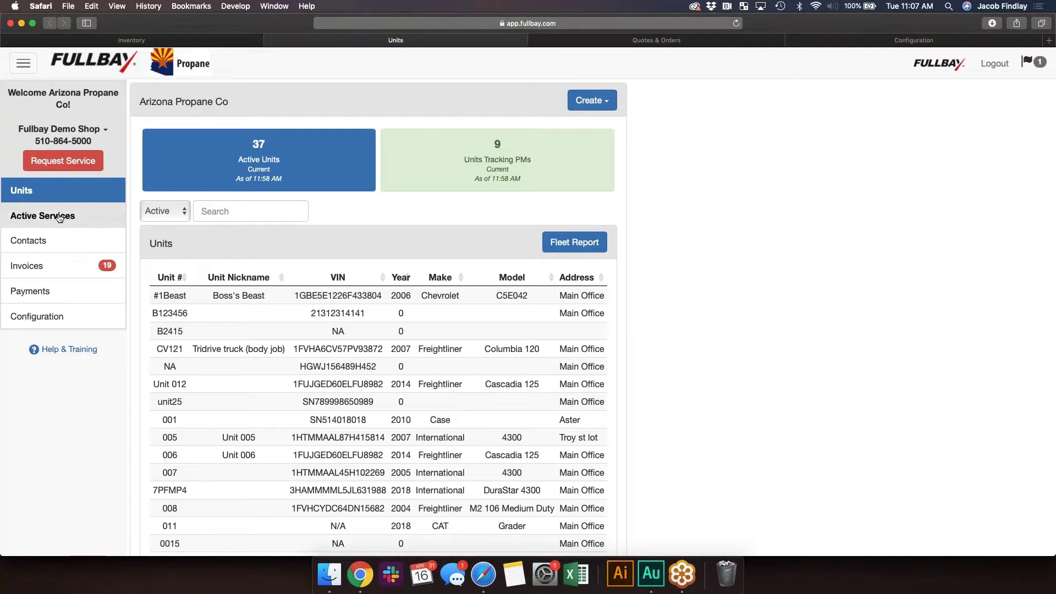
Step: Open a new service request form and review its unit and complaint sections through to the end
left_click(60, 164)
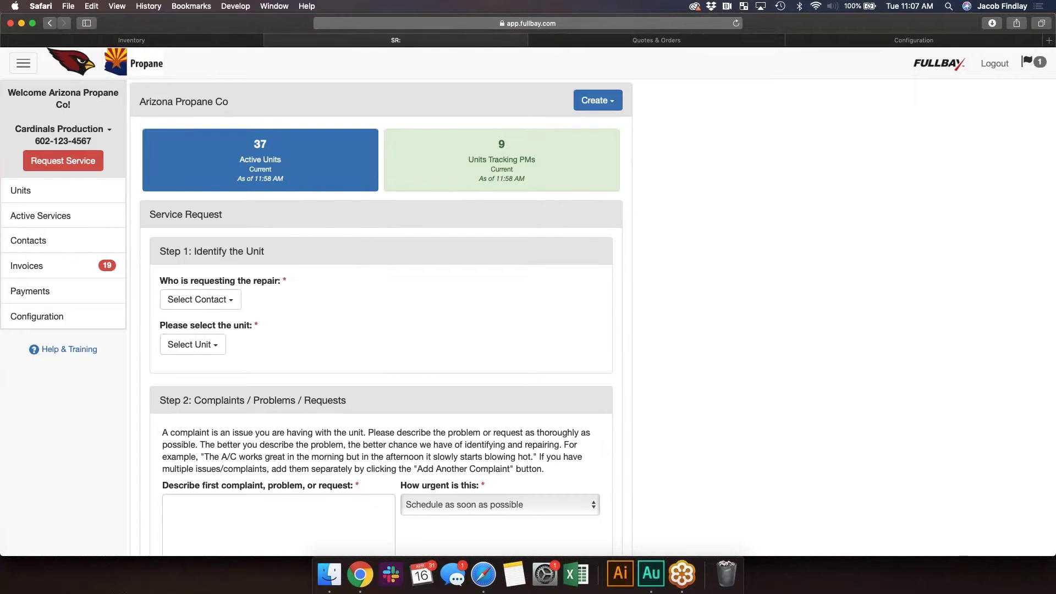
scroll(284, 413, "down", 2)
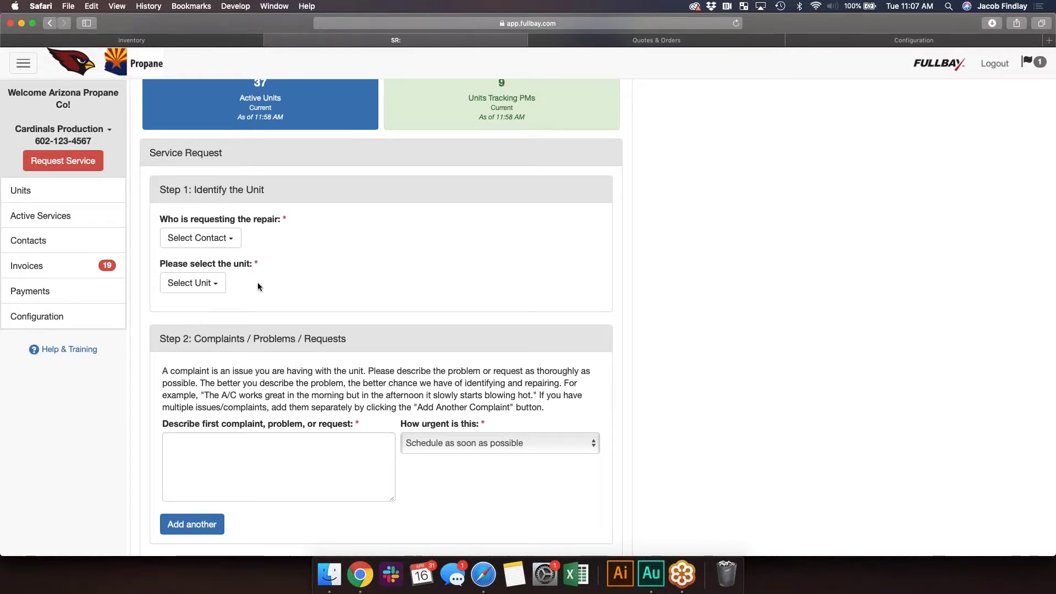
scroll(257, 283, "down", 10)
scroll(258, 283, "down", 3)
scroll(257, 282, "up", 15)
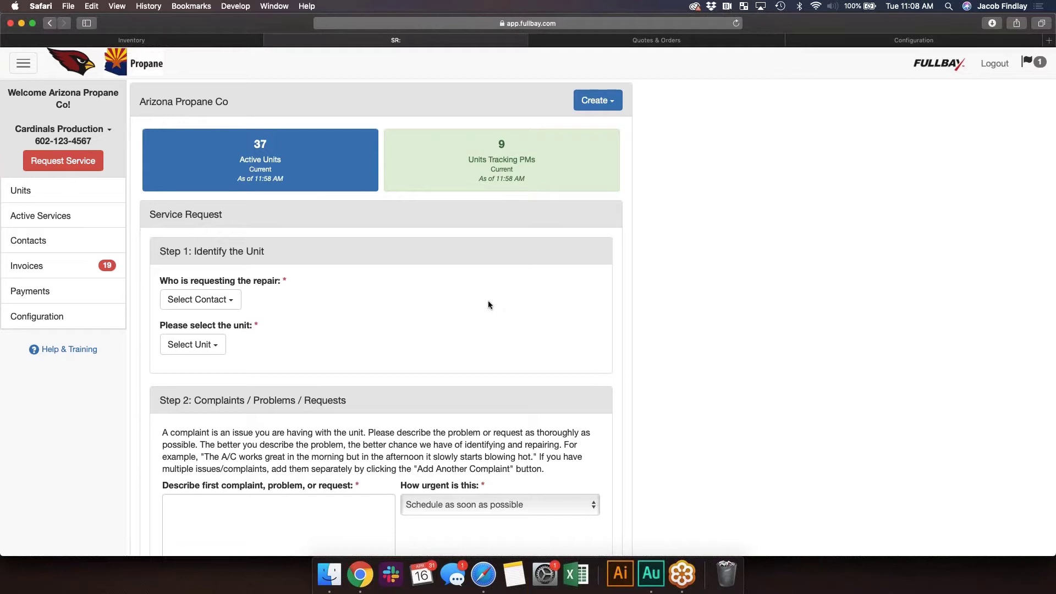
scroll(488, 301, "down", 15)
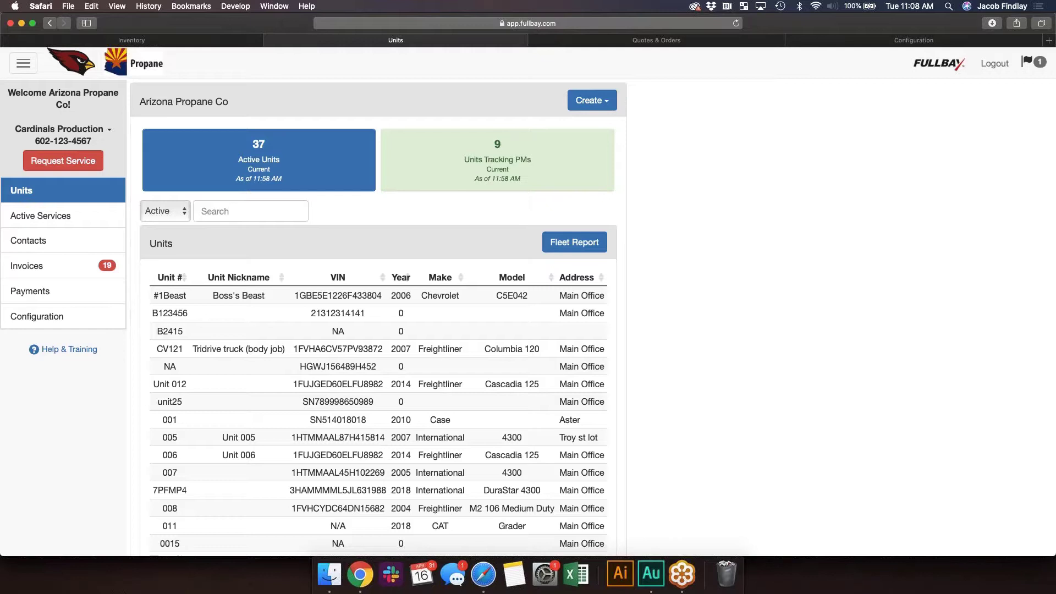
Step: Open unit #1Beast (Boss's Beast) from the units list and show its service history
left_click(1044, 55)
left_click(715, 187)
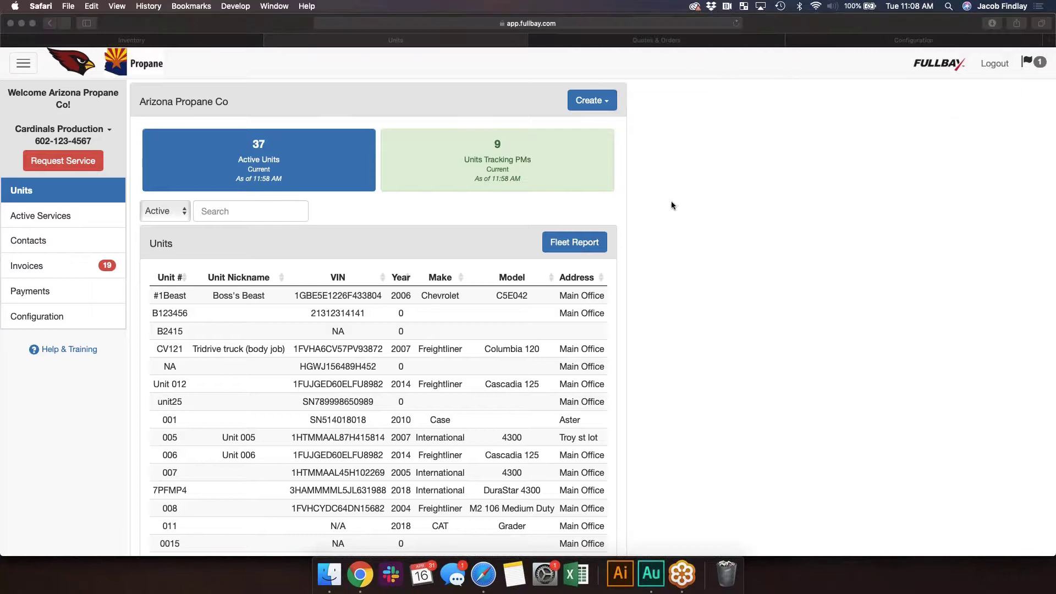
left_click(289, 297)
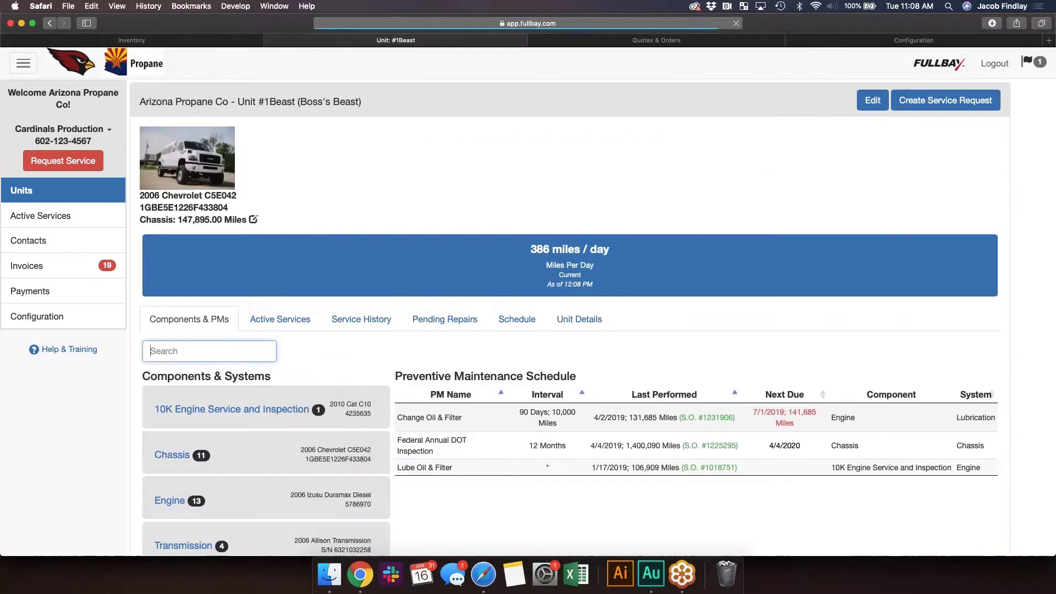
left_click(363, 319)
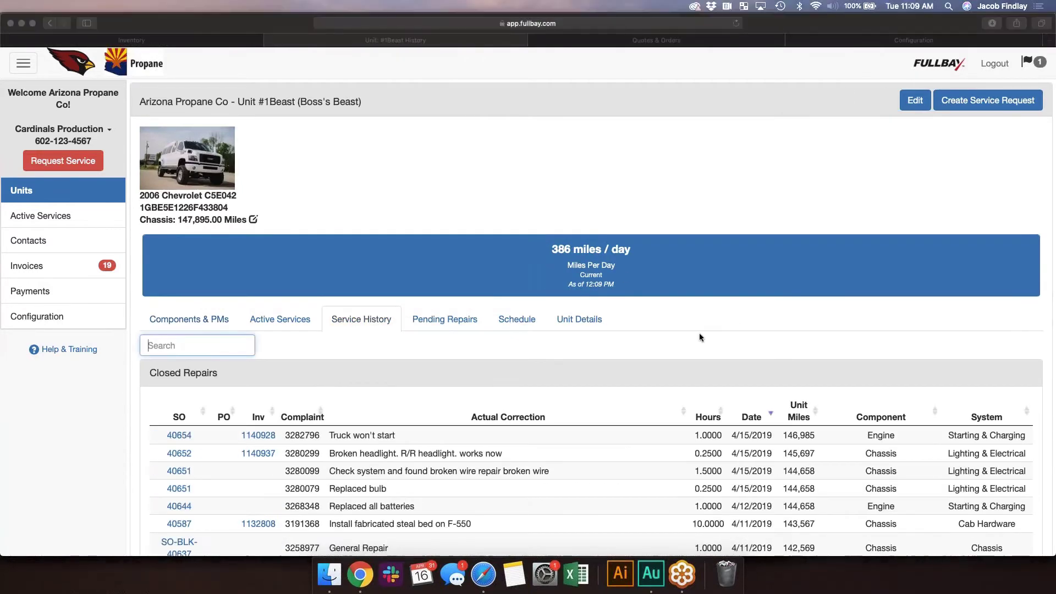
Step: Look through the unit's closed repairs and search them for "brake"
scroll(699, 333, "down", 10)
scroll(699, 332, "down", 15)
scroll(699, 332, "up", 10)
scroll(698, 332, "up", 10)
left_click(224, 345)
type("brake")
scroll(202, 345, "down", 3)
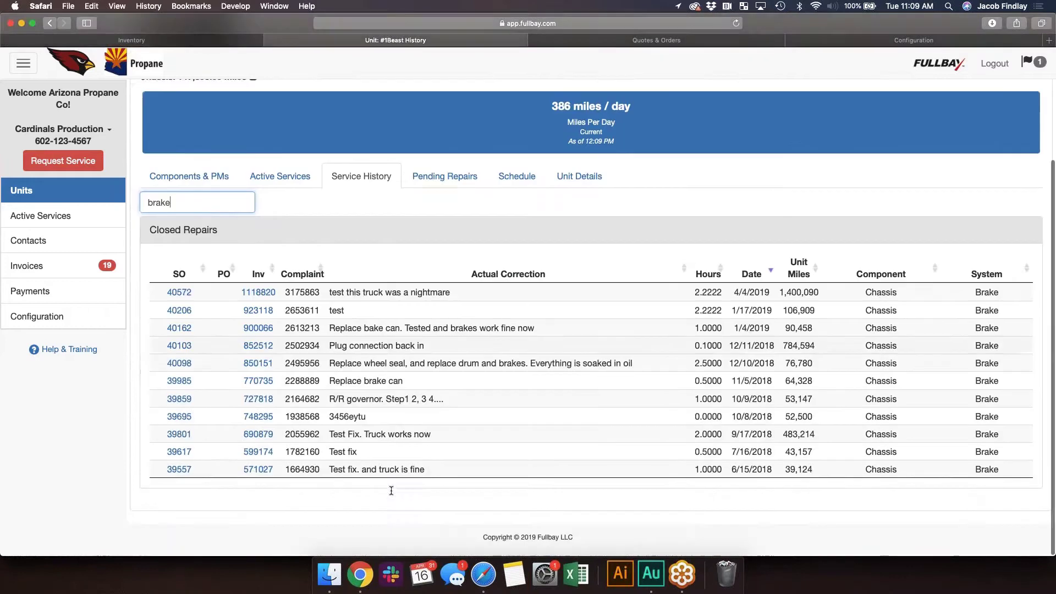
Step: Search the closed repairs for "DOT", then clear the search to list all repairs again
scroll(201, 345, "up", 5)
key("super+a")
type("DOT")
scroll(332, 387, "down", 2)
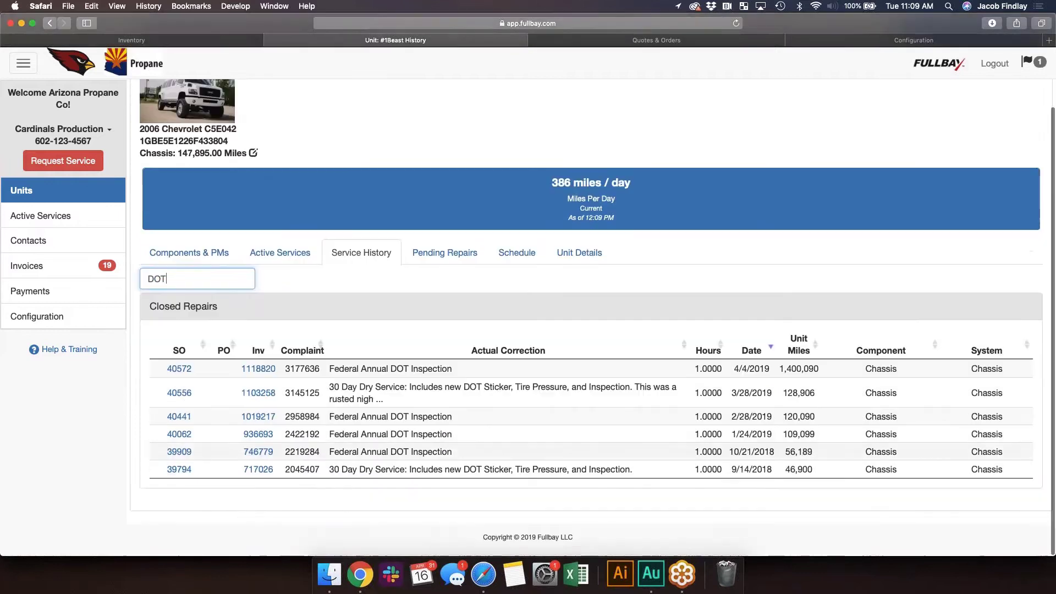
key("BackSpace")
key("BackSpace")
key("BackSpace")
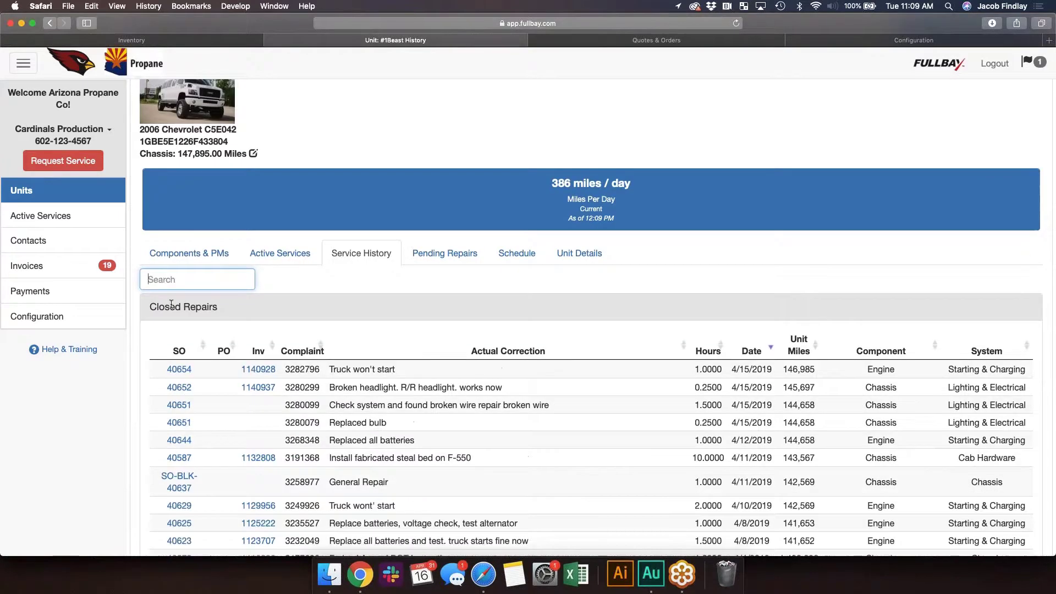
scroll(330, 385, "down", 1)
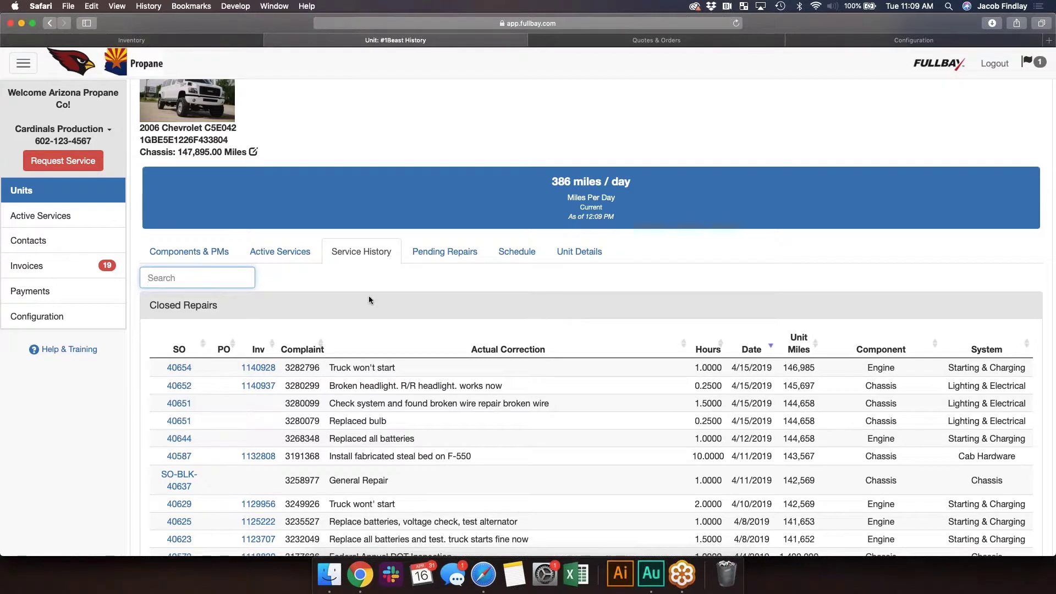
Step: Show the unit's Components & PMs and examine the preventive maintenance schedule and the list of components and systems
left_click(211, 257)
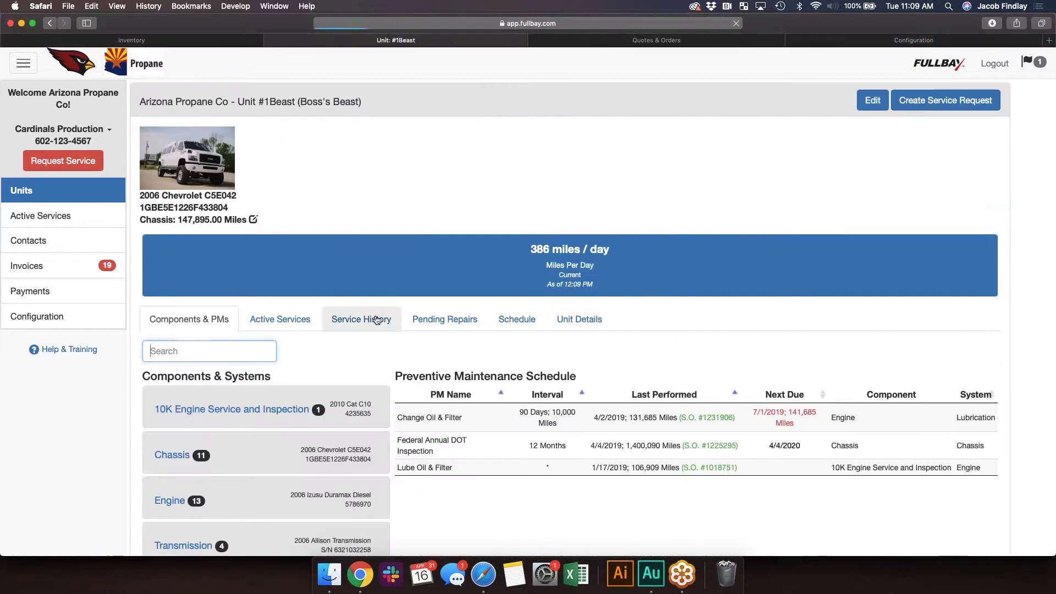
scroll(533, 362, "up", 5)
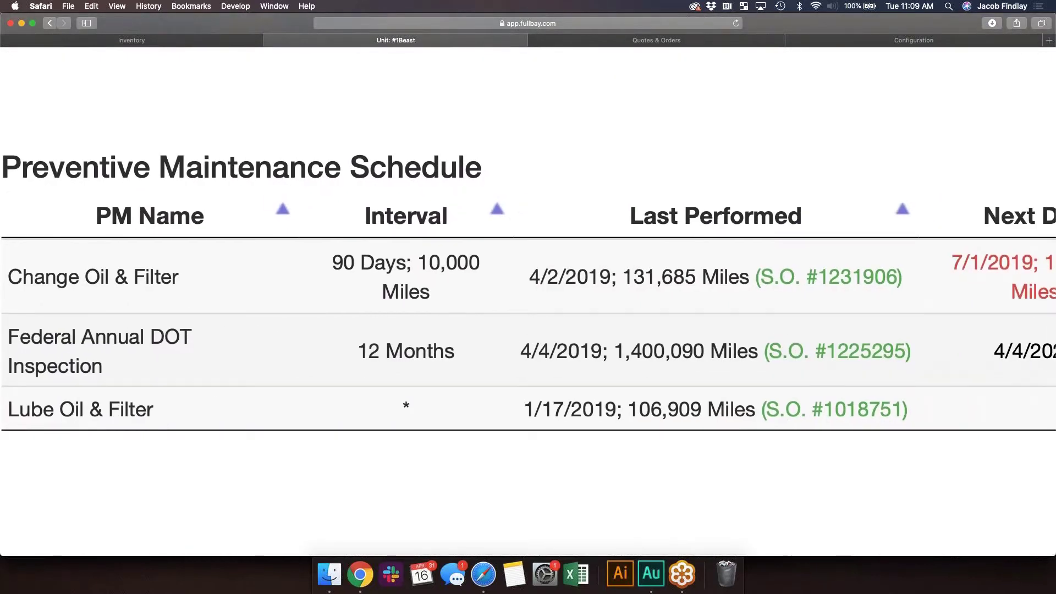
scroll(533, 361, "down", 5)
scroll(378, 432, "up", 1)
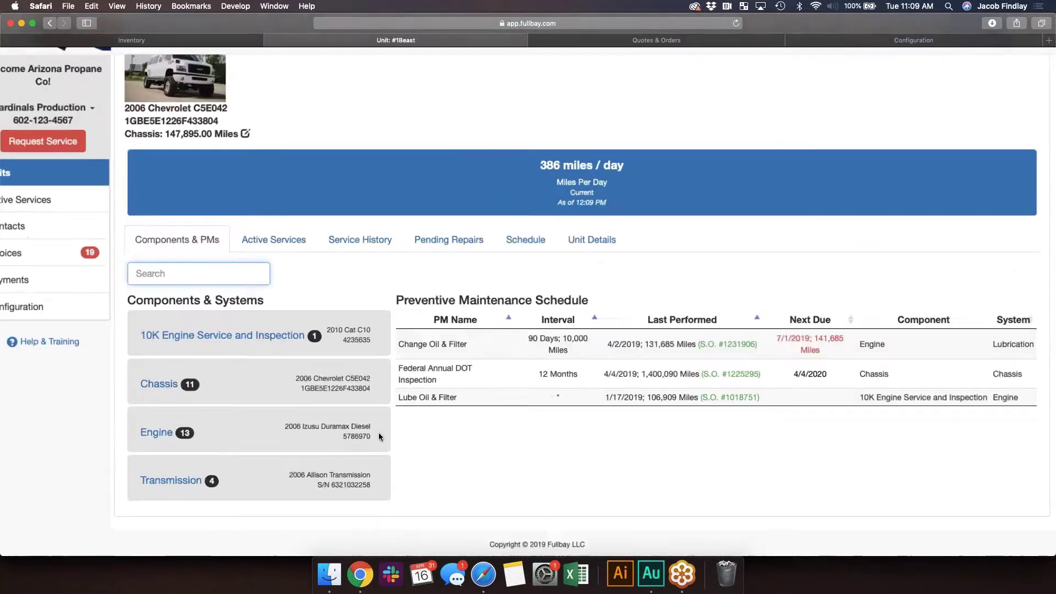
scroll(378, 432, "up", 4)
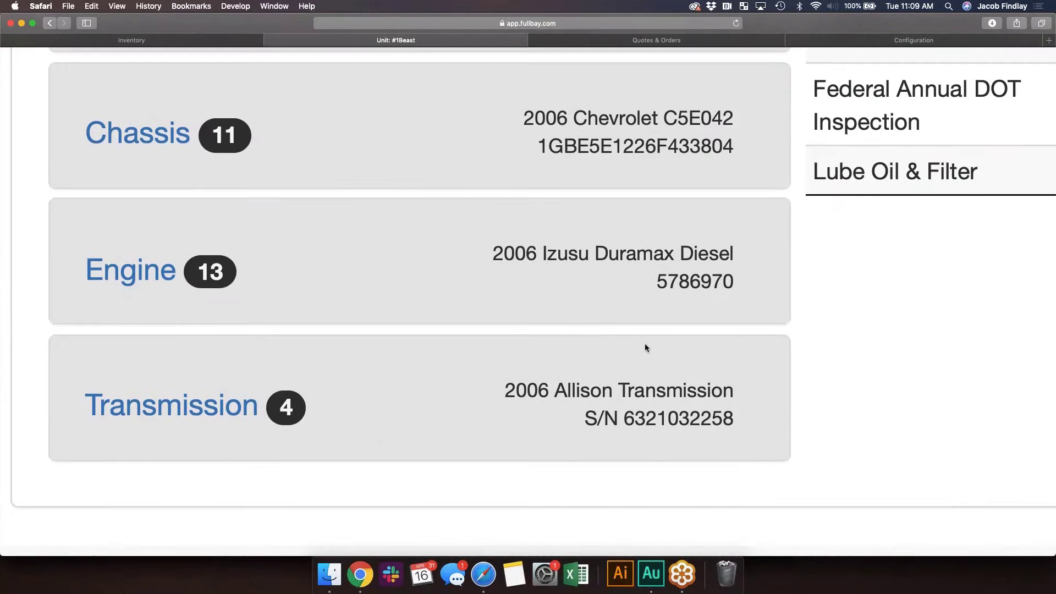
scroll(619, 288, "down", 5)
scroll(621, 288, "up", 5)
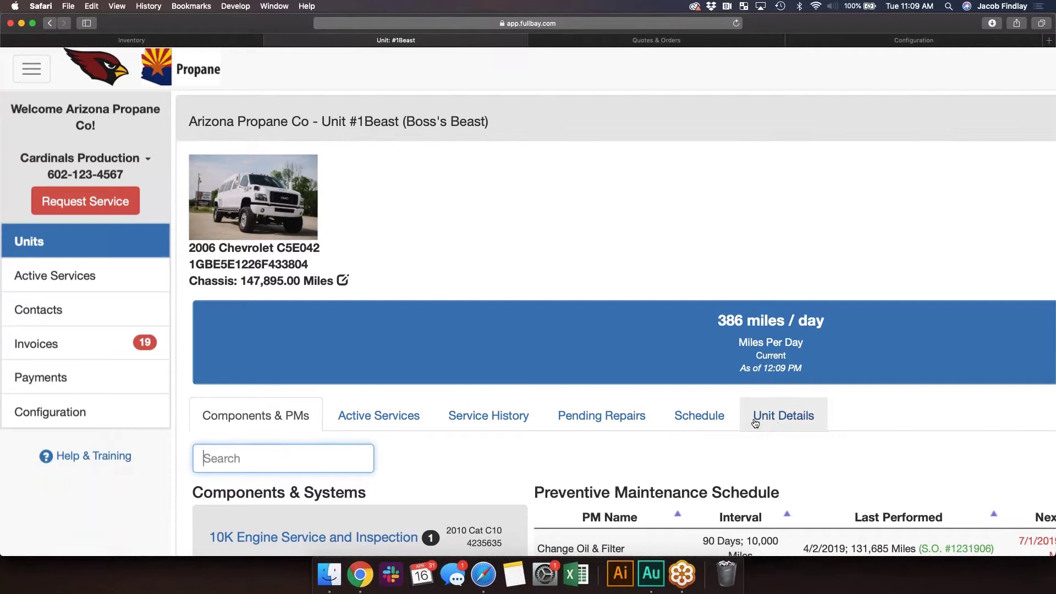
Step: View the unit's usage schedule and return to the full list of units
left_click(691, 418)
scroll(687, 440, "down", 4)
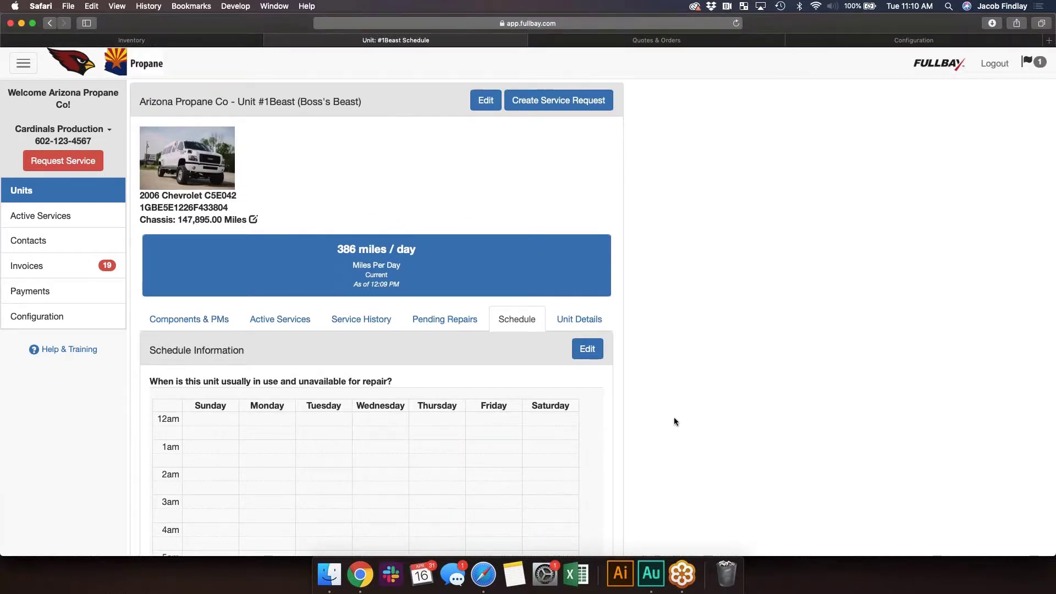
left_click(50, 191)
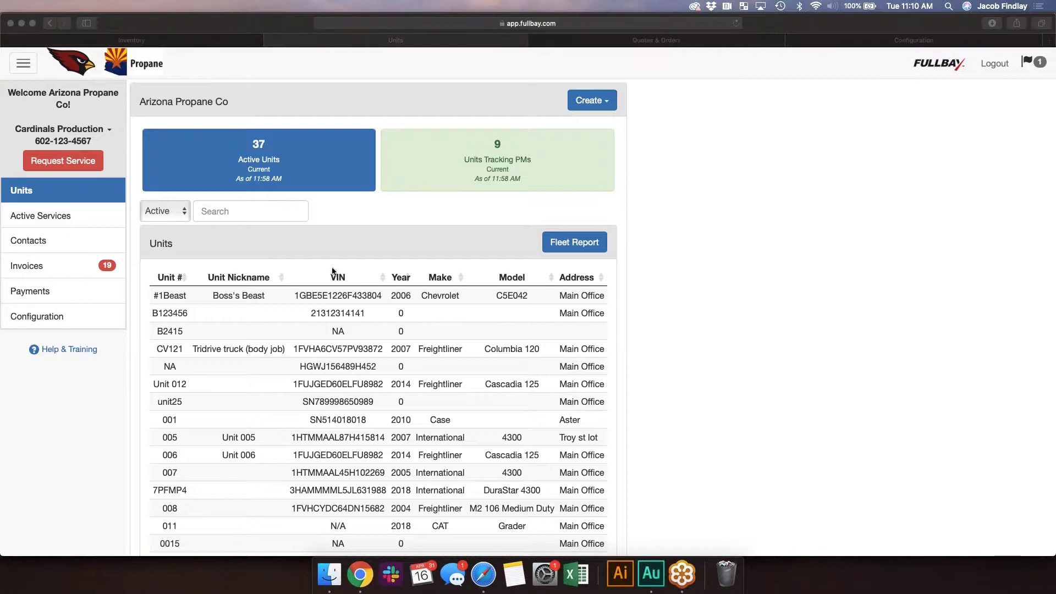
Step: Show the active services and read the explanations of the request status groups
left_click(47, 217)
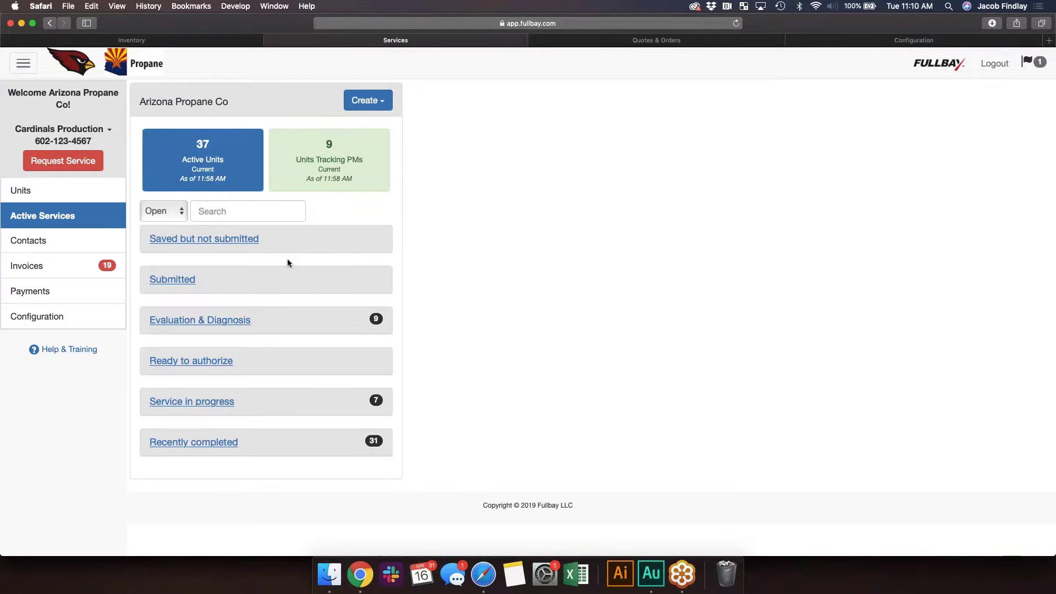
mouse_move(229, 245)
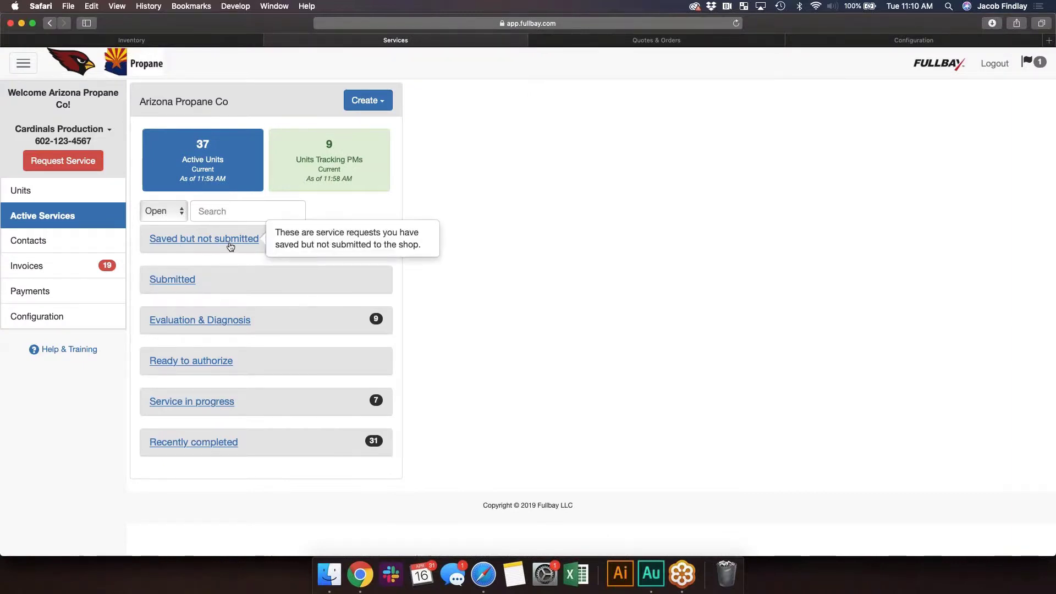
mouse_move(183, 281)
mouse_move(181, 323)
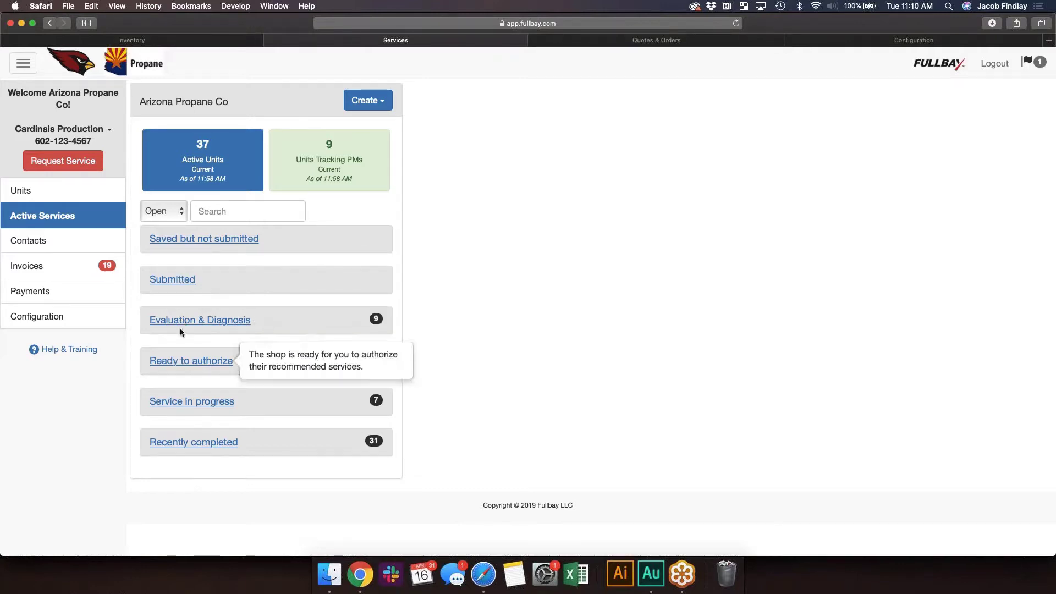
Step: Expand the Evaluation & Diagnosis group, open unit 007's "Truck won't start" service order and view its estimate down to the notes
left_click(181, 322)
scroll(512, 402, "down", 2)
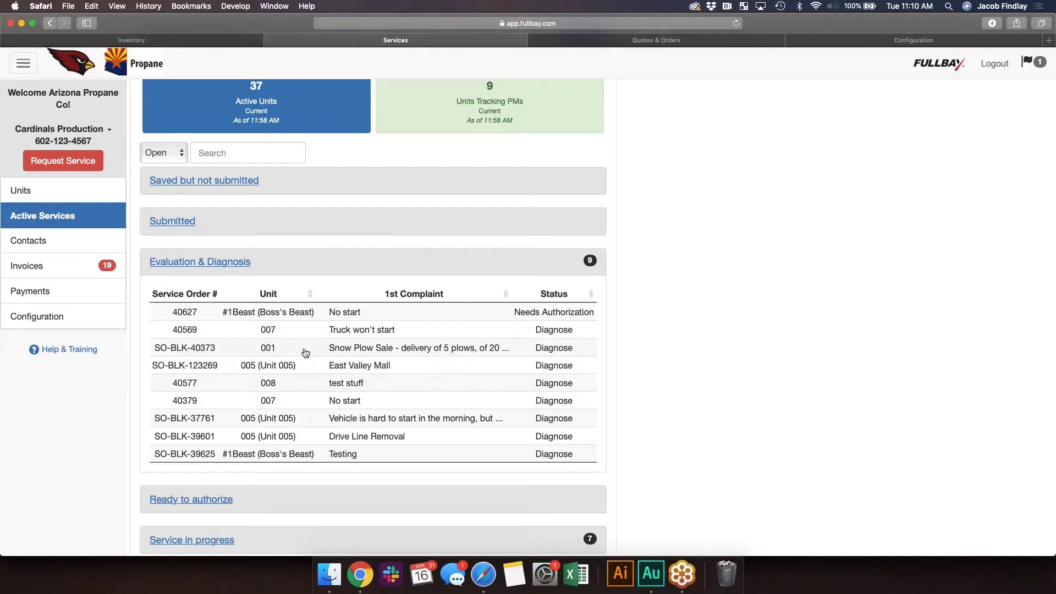
left_click(302, 367)
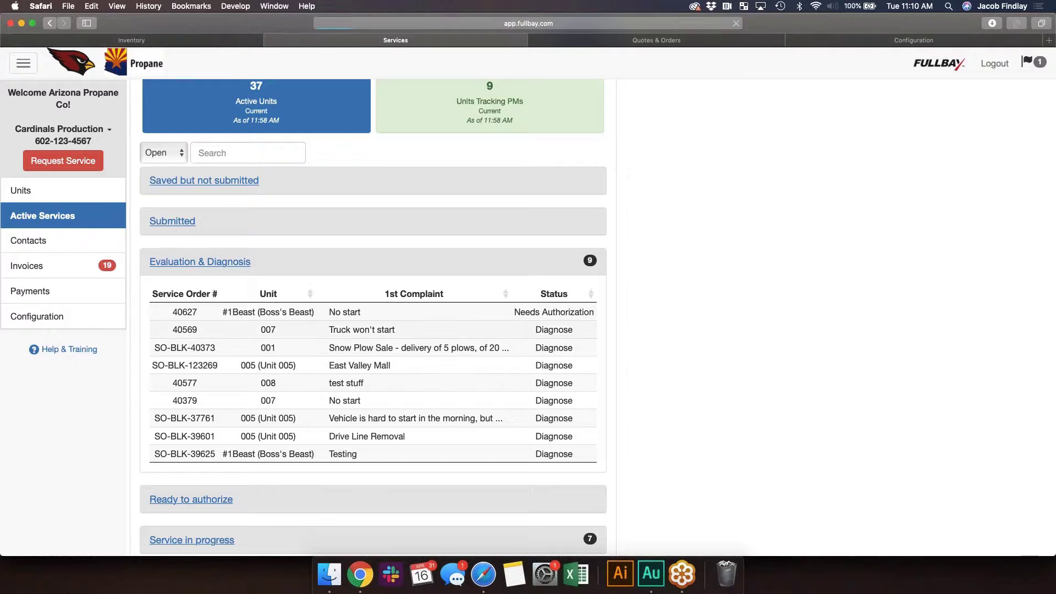
scroll(516, 310, "down", 3)
scroll(516, 314, "down", 2)
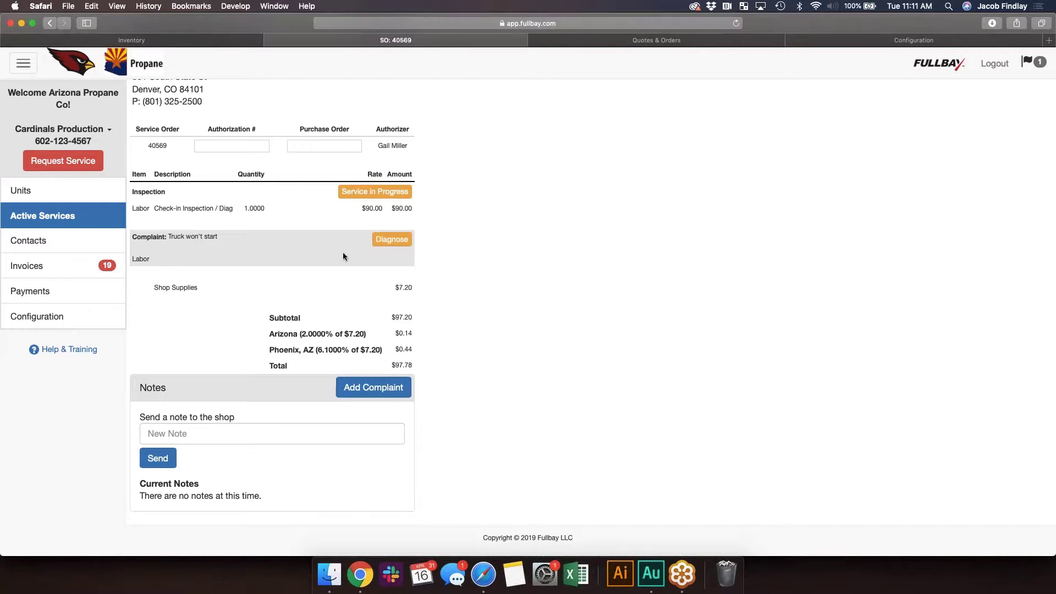
Step: Examine the inspection line, the "Truck won't start" complaint and their statuses on the estimate up close
scroll(301, 249, "up", 5)
scroll(301, 249, "up", 3)
scroll(300, 249, "right", 1)
scroll(301, 248, "up", 1)
left_click_drag(201, 346, 323, 348)
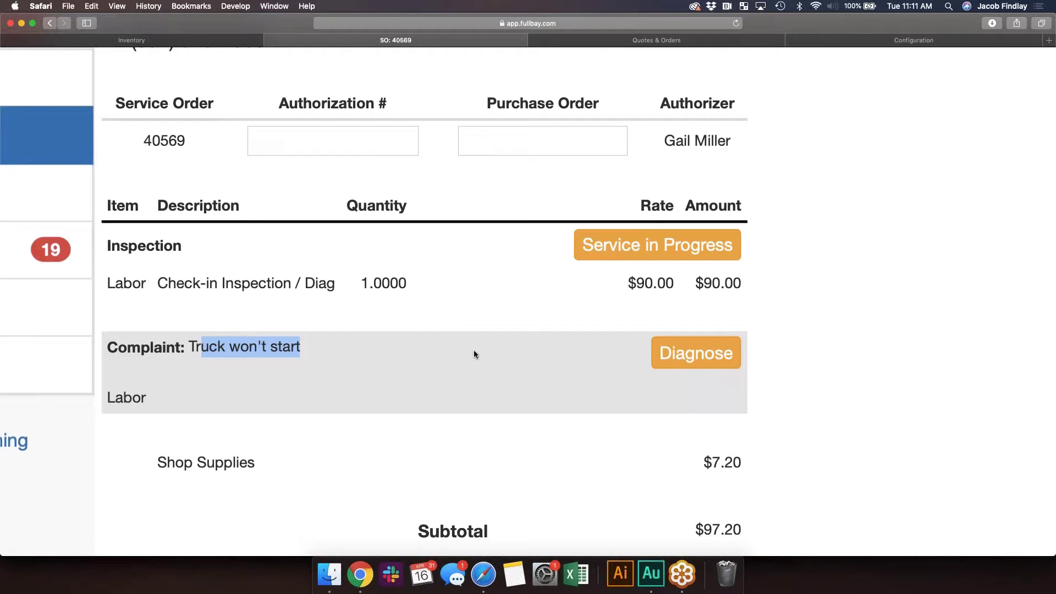
left_click(508, 370)
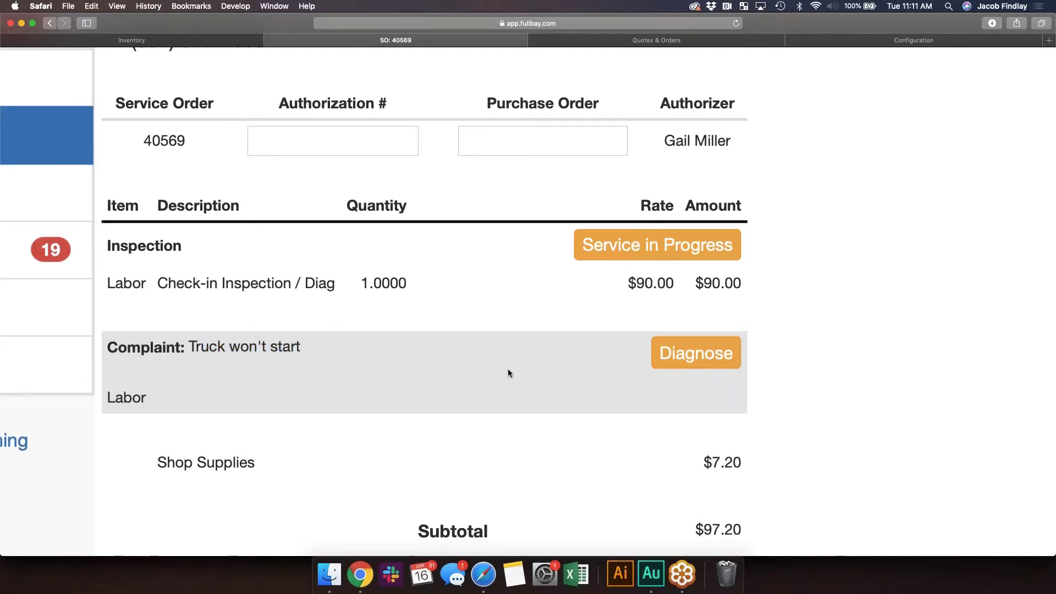
scroll(507, 369, "down", 5)
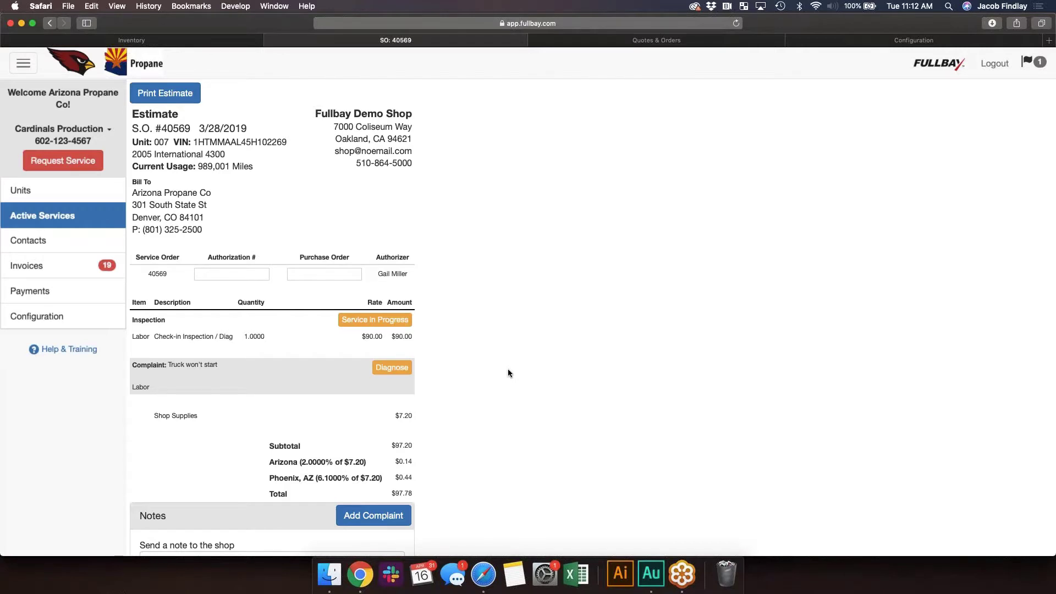
scroll(450, 315, "up", 2)
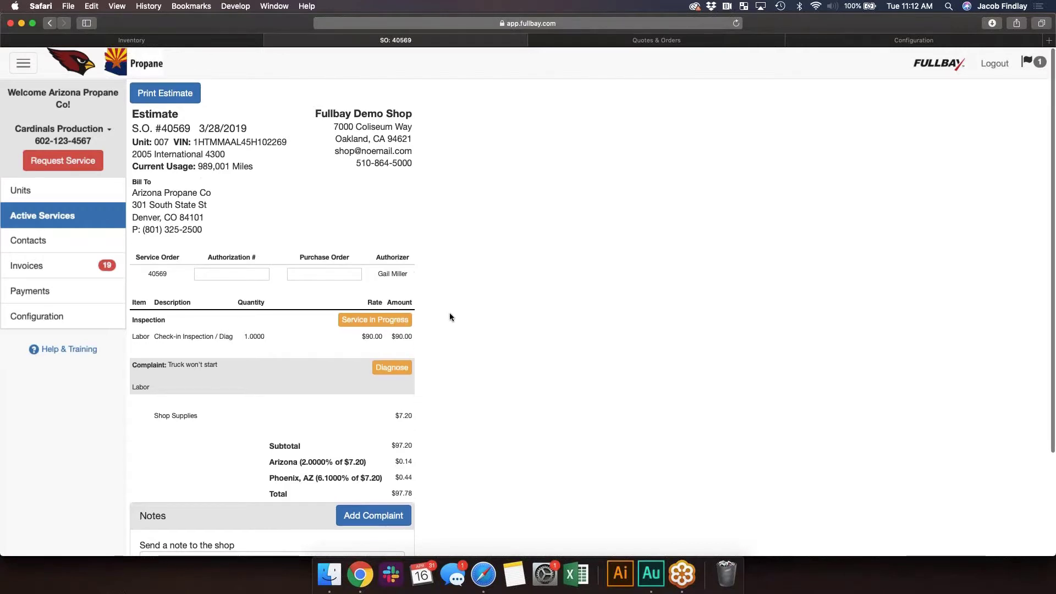
Step: Return to the active services overview and switch to the Customer Portal presentation slides
left_click(86, 221)
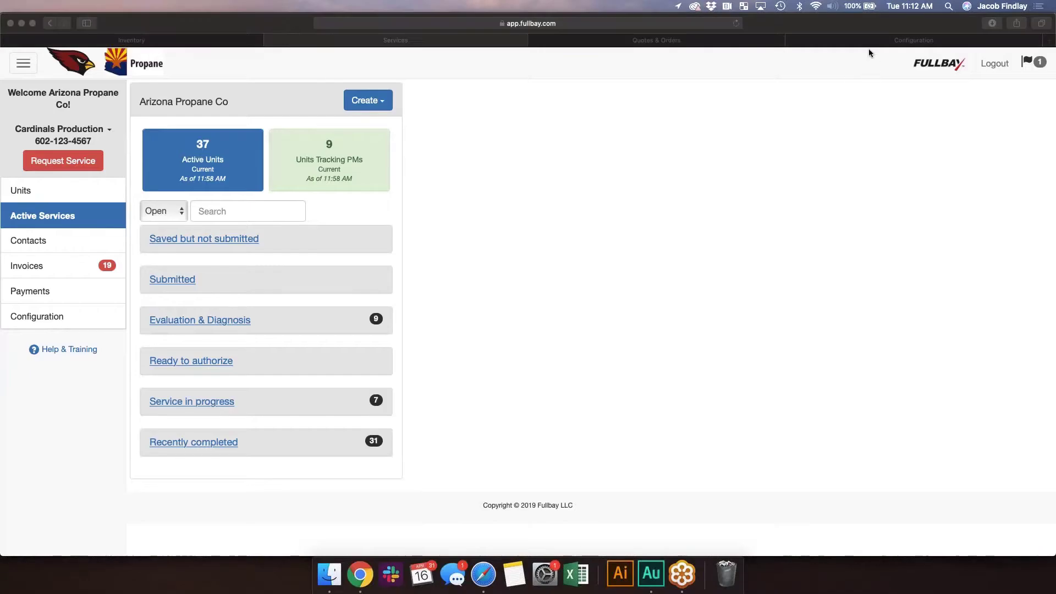
left_click(851, 203)
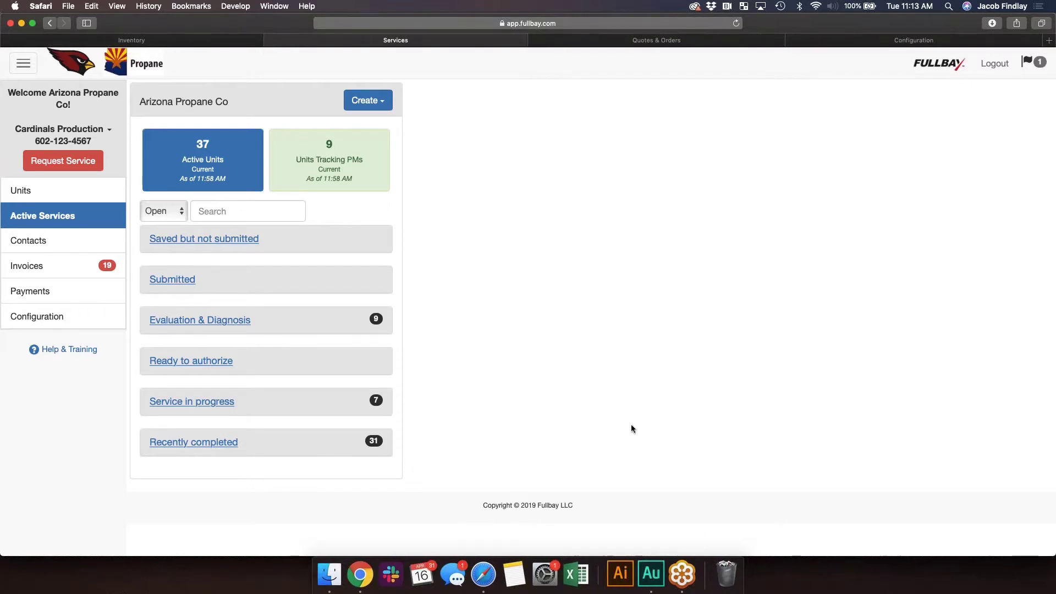
key("super+Tab")
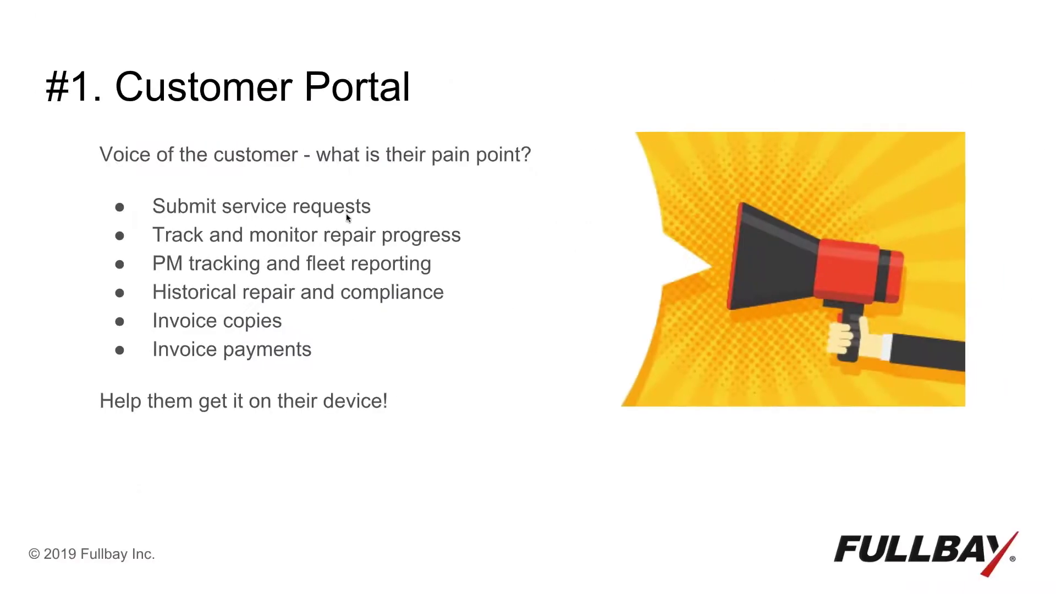
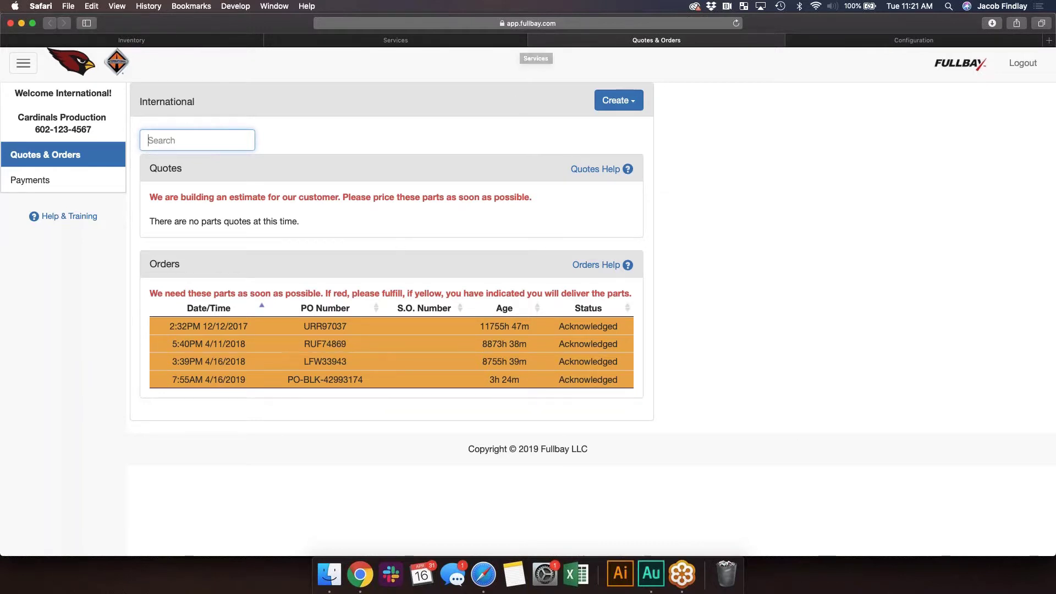
Step: Open the vendor's 4/16/2018 purchase order, try Will-Call at the vendor's address for the oil filter, and set it back to Delivery
left_click(281, 367)
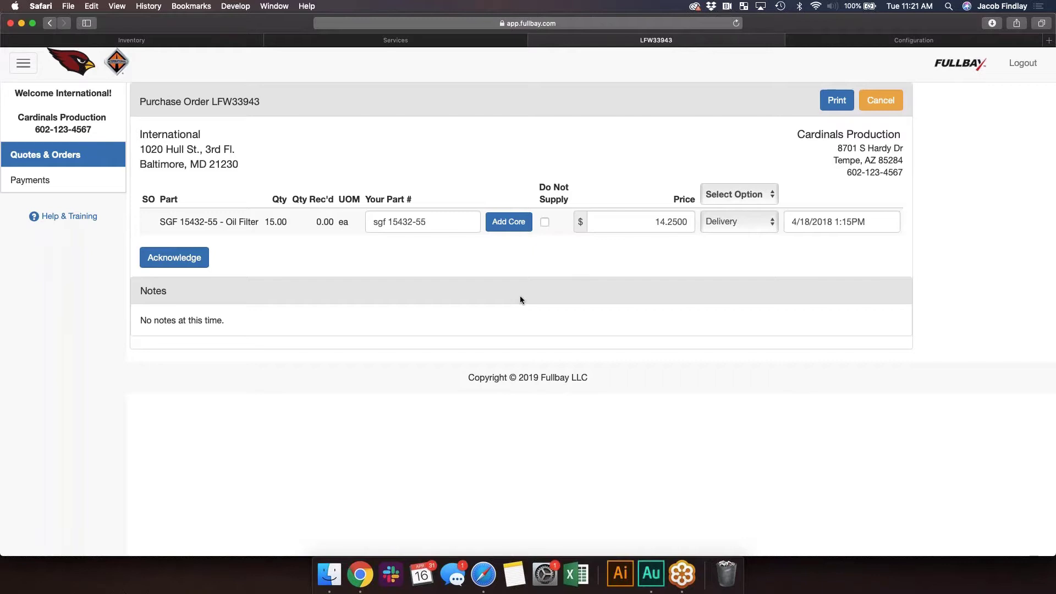
left_click(846, 223)
left_click(738, 221)
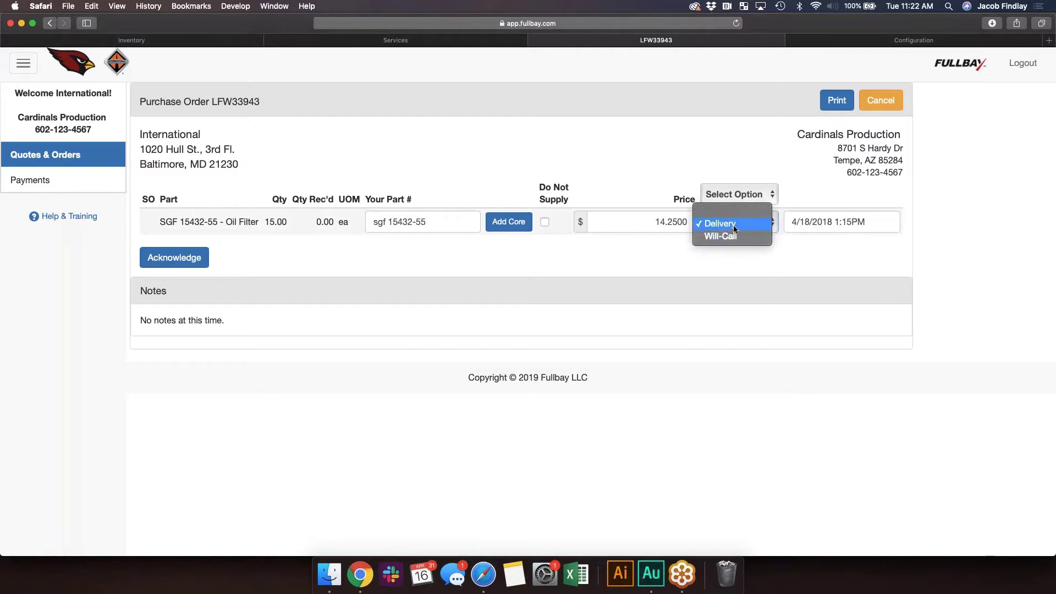
left_click(729, 235)
left_click(836, 231)
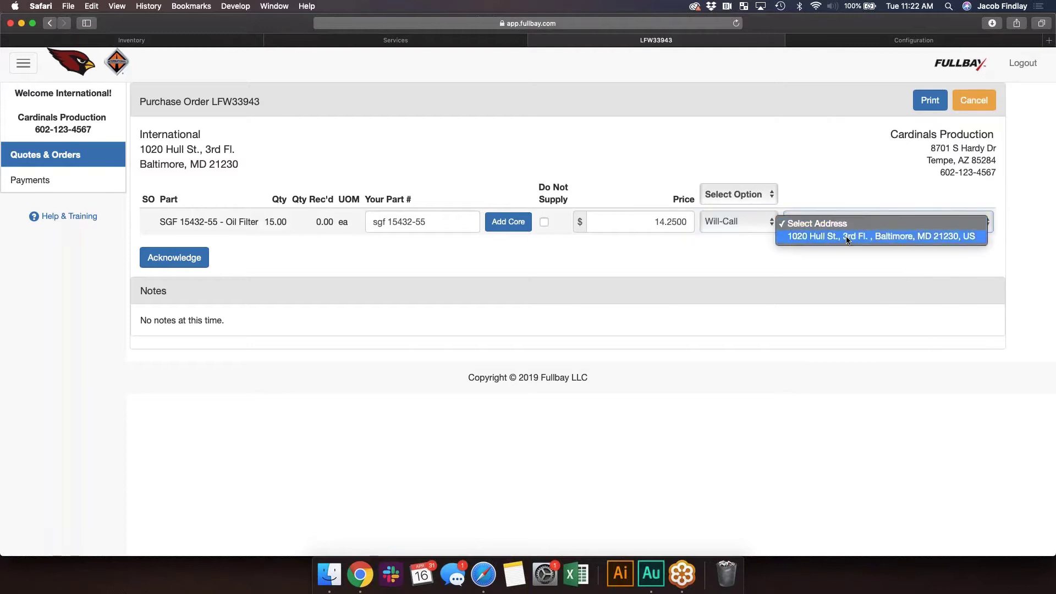
left_click(842, 238)
left_click(754, 223)
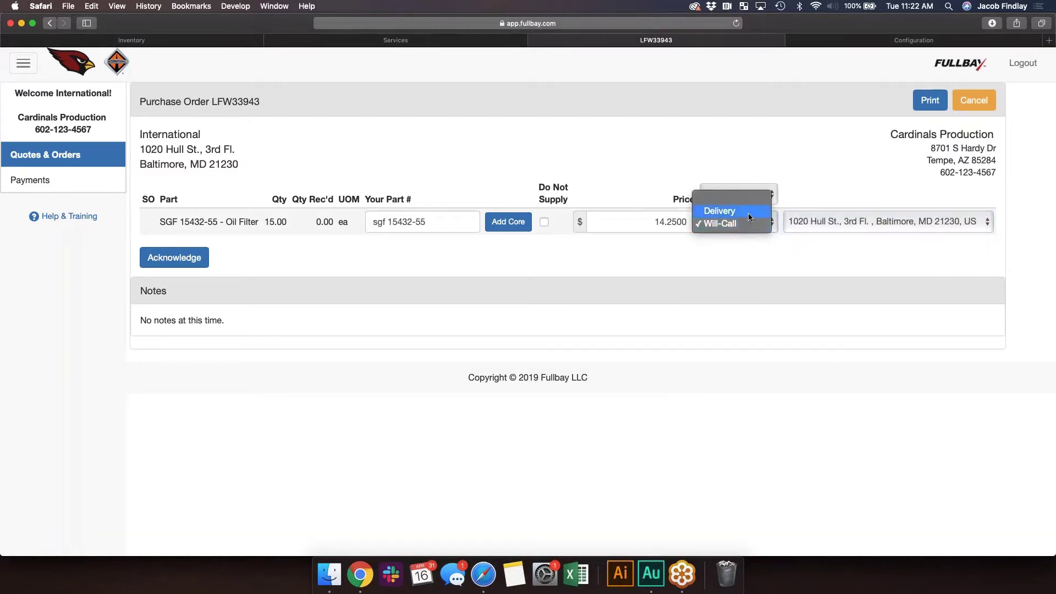
left_click(748, 213)
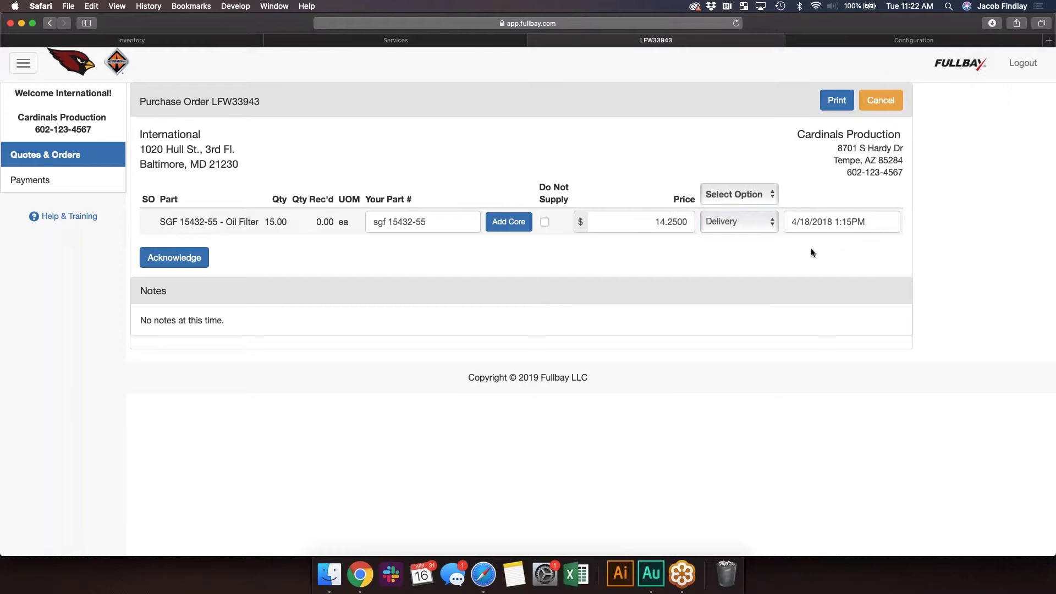
Step: View the fulfilment choices that apply to all parts on the order and return to the vendor's quotes and orders overview
left_click(767, 195)
left_click(746, 161)
left_click(105, 159)
left_click_drag(164, 170, 204, 164)
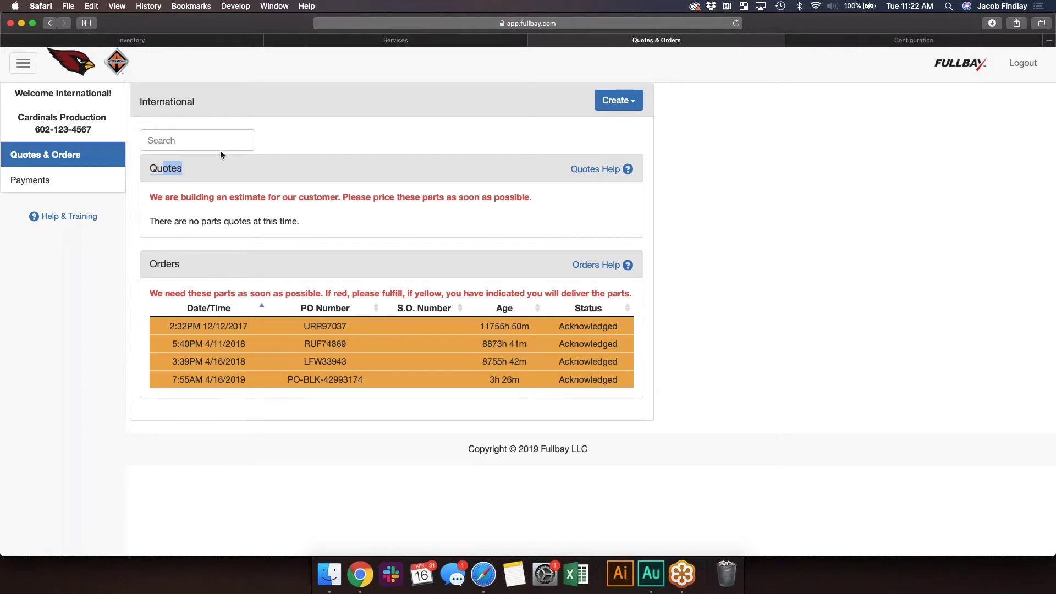
Step: Switch to the shop's inventory view and open the shop's Parts page in a separate browser tab
left_click(176, 44)
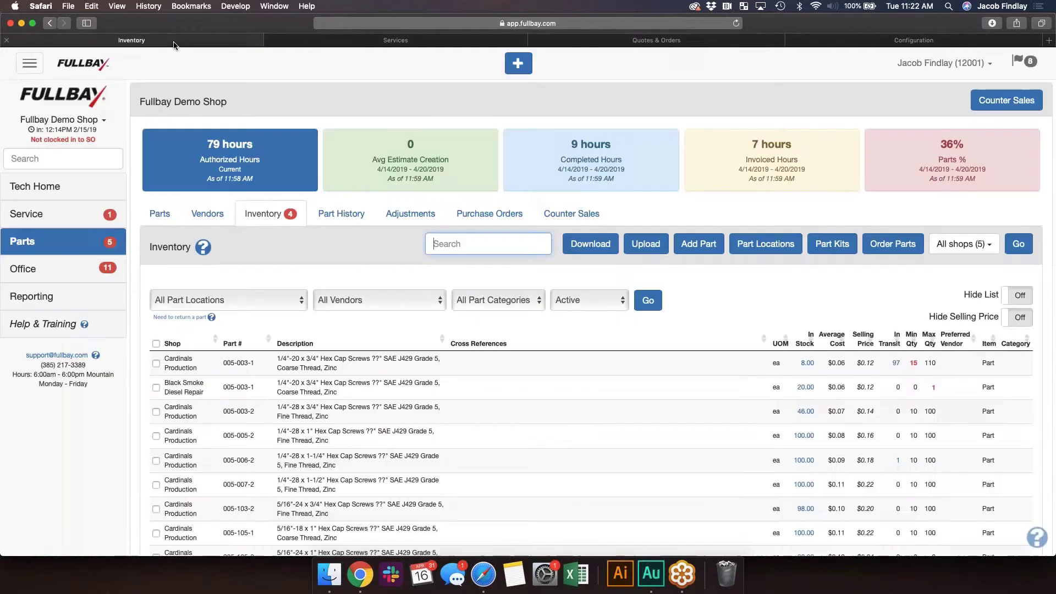
right_click(168, 219)
left_click(190, 220)
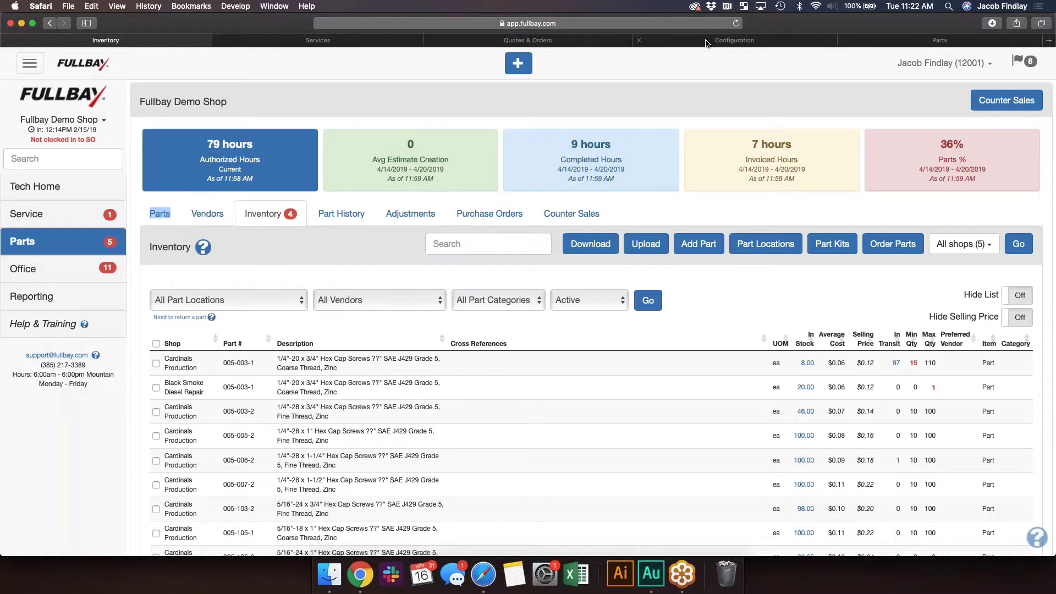
left_click(910, 41)
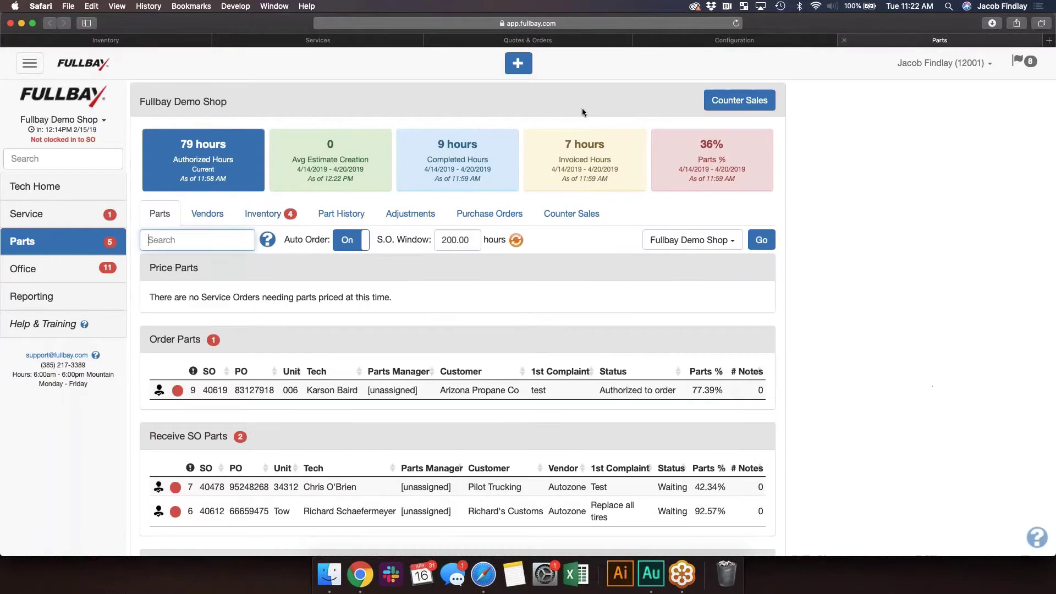
Step: Start a new service order for Arizona Propane Co and choose unit #1Beast (Boss's Beast) for service
left_click(518, 63)
left_click(555, 91)
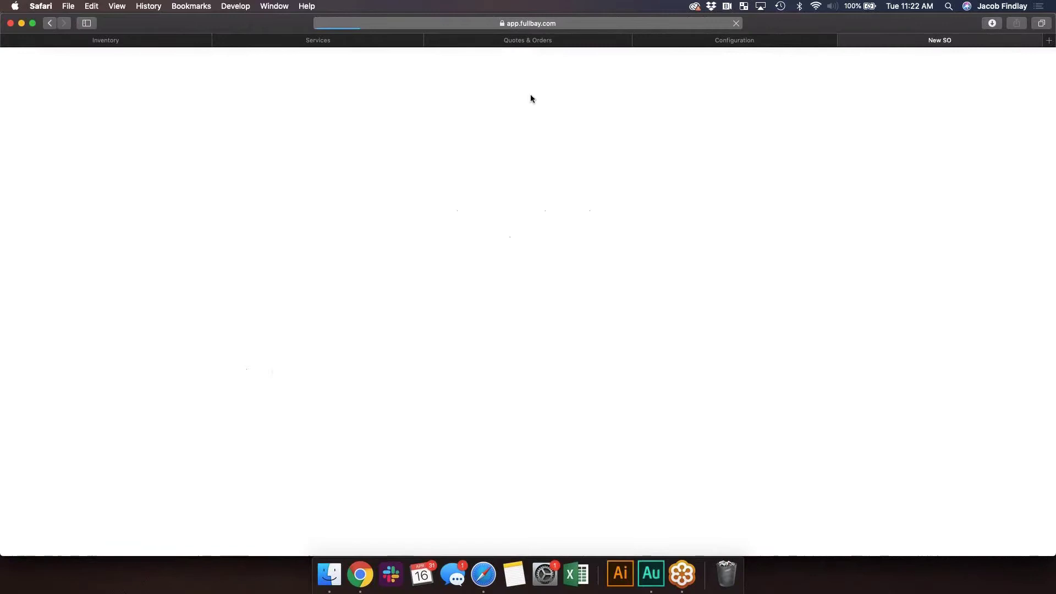
left_click(48, 142)
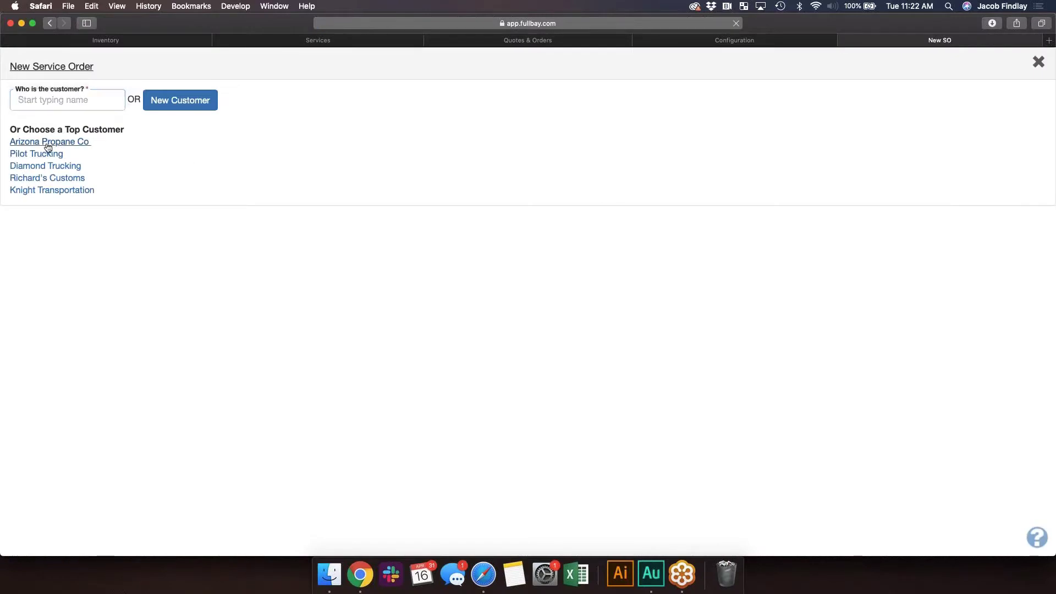
left_click(63, 183)
left_click(107, 198)
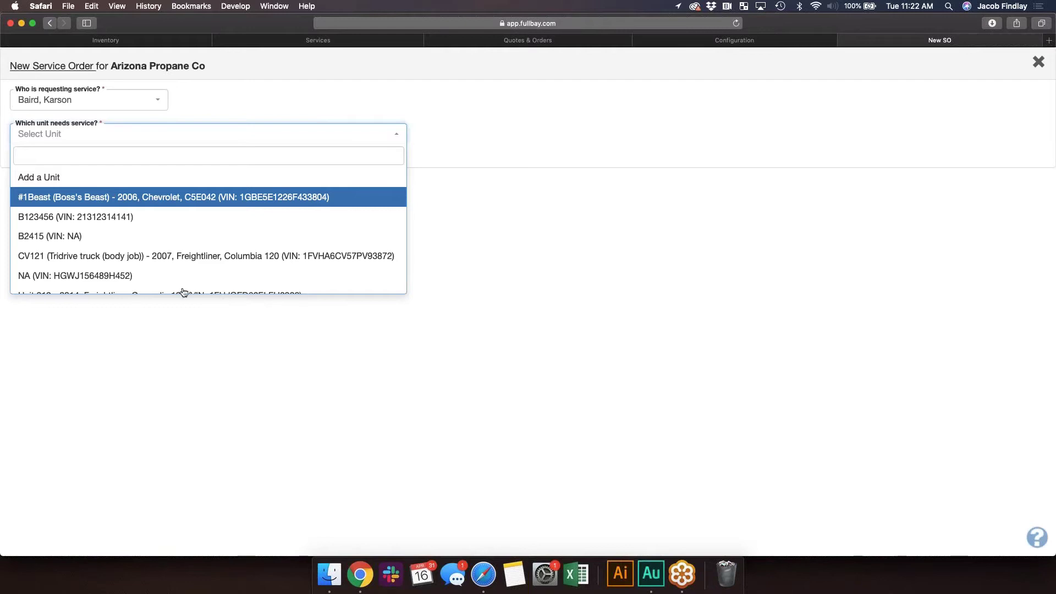
Step: Enter the complaint "Oil all over the ground", assign a lead technician and create the service order
left_click(121, 263)
type("O")
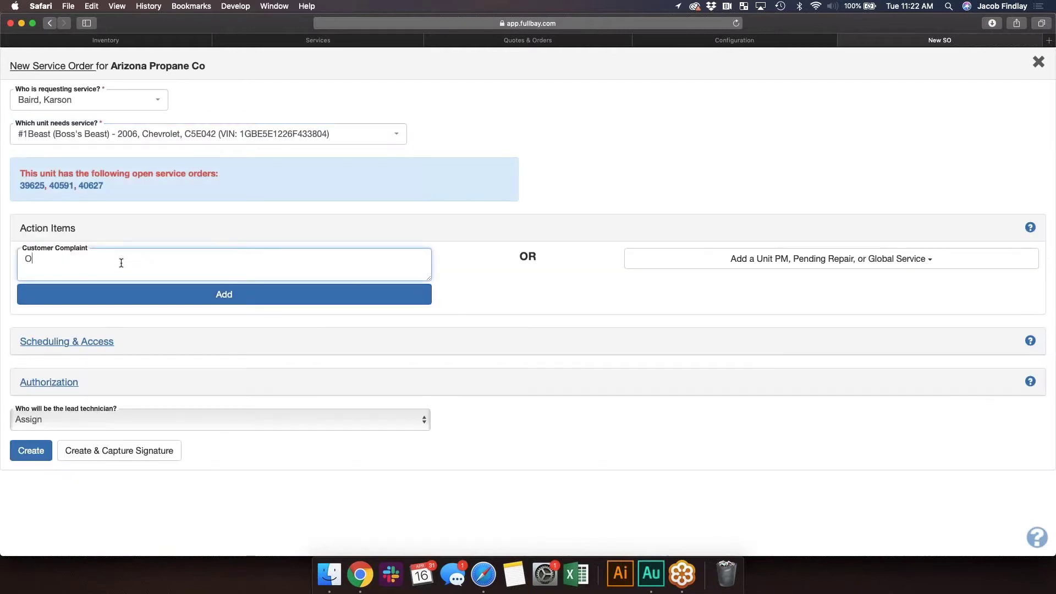
type("il all over the ground")
left_click(105, 418)
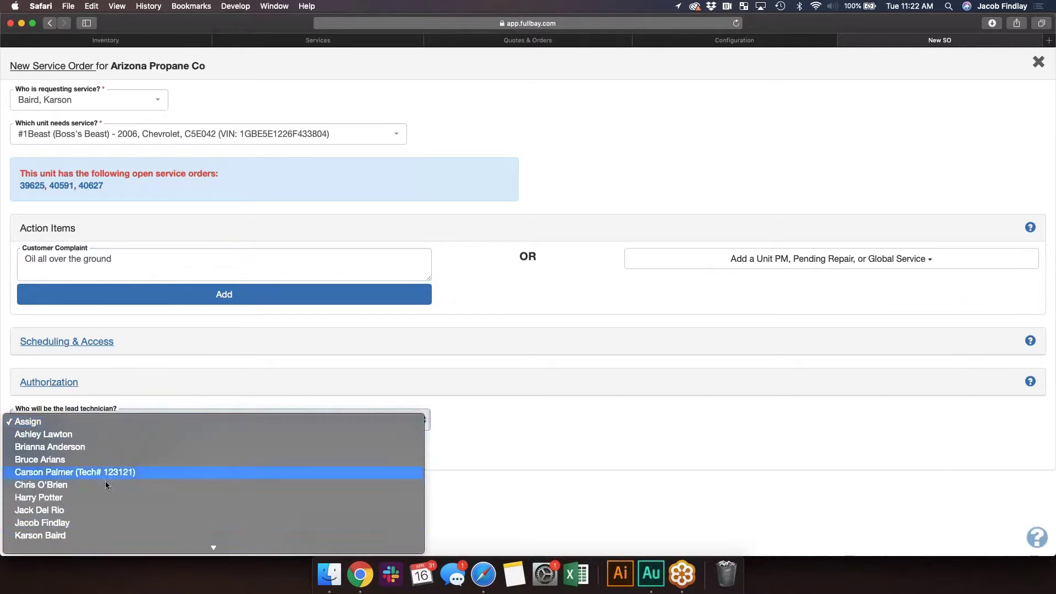
left_click(96, 522)
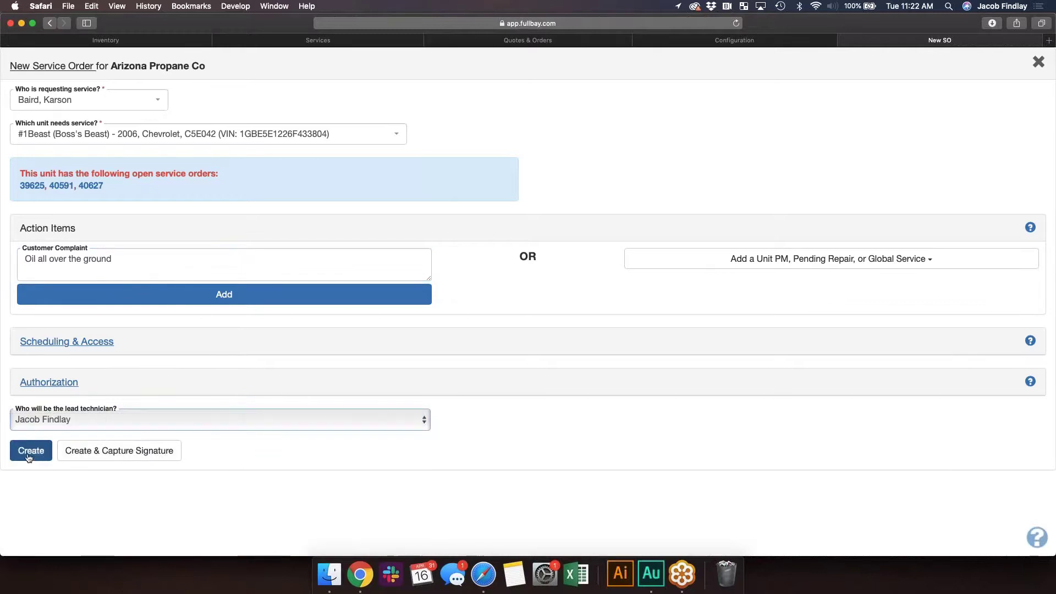
left_click(30, 456)
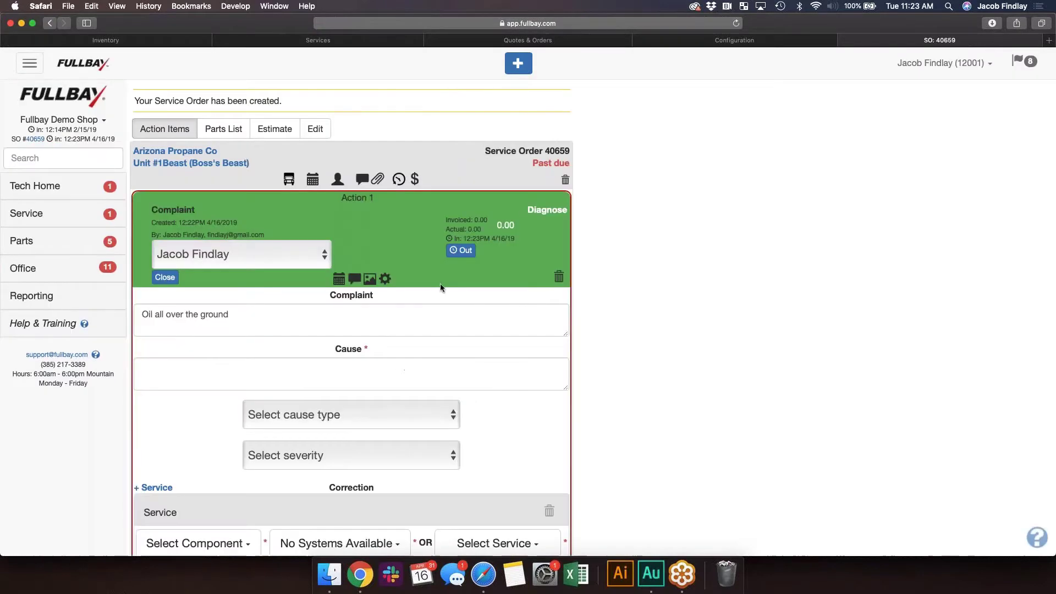
Step: Enter the cause "Rear main seal failed" and set the correction's component to Engine and its system to Bottom End
left_click(405, 379)
type("Rea")
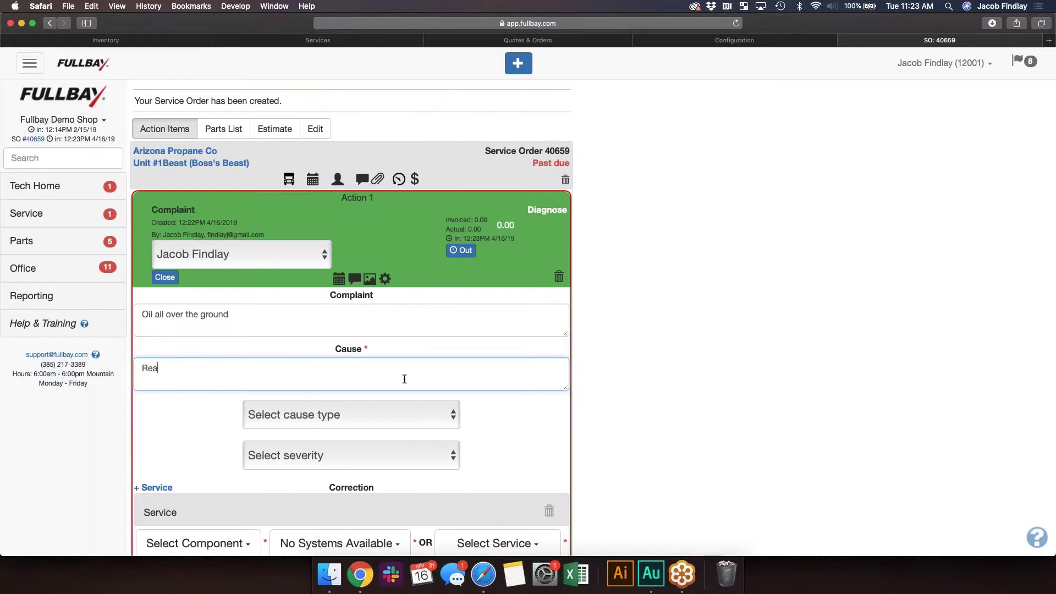
type("r main seal failed")
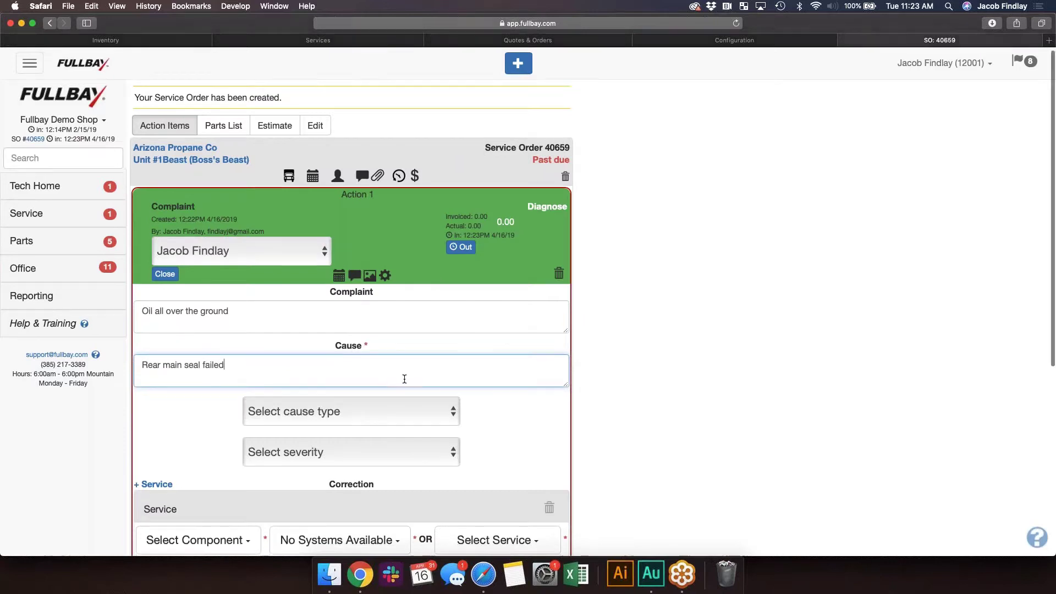
scroll(404, 379, "down", 4)
left_click(237, 341)
left_click(198, 425)
left_click(266, 336)
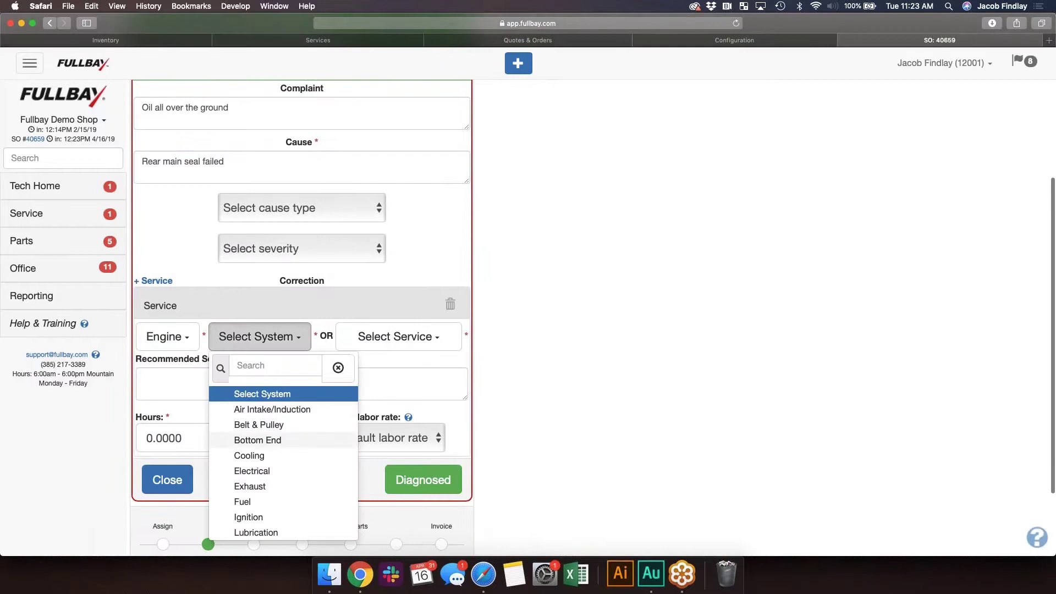
left_click(282, 439)
Step: Set the recommended service to "Replace rear main seal" with 8 labor hours
left_click(193, 384)
type("Replace rear main seal")
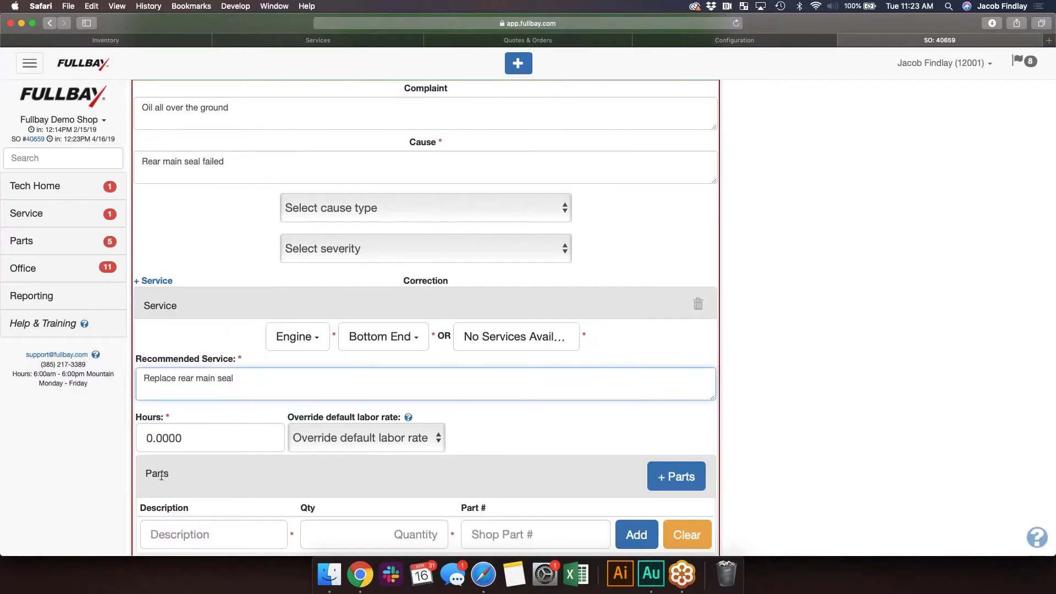
left_click(198, 433)
type("8")
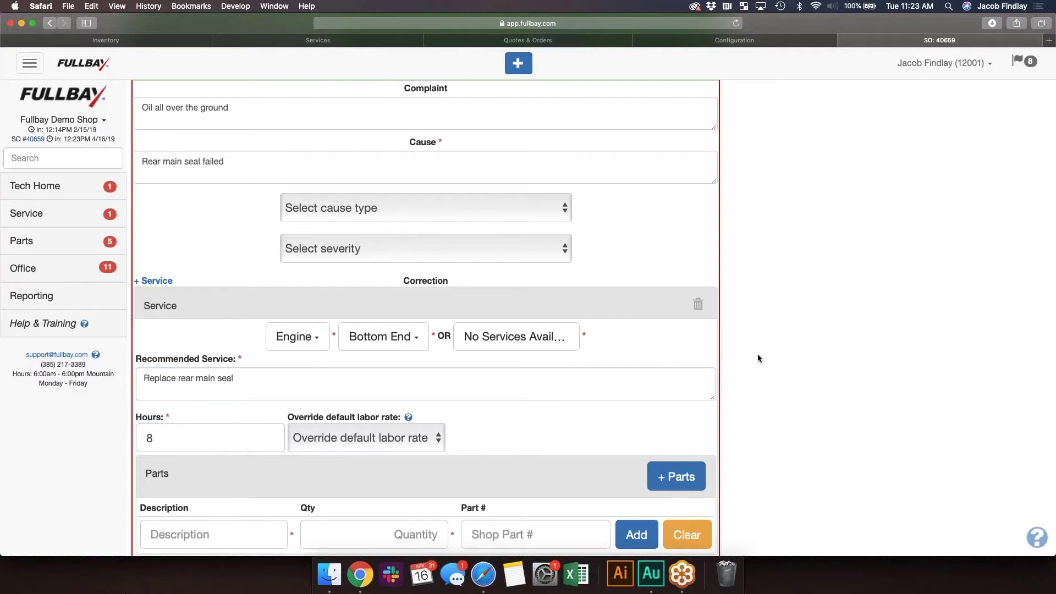
Step: Add a "Rear main seal" part with quantity 1 to the service and bring up the order's parts list
scroll(242, 495, "down", 2)
left_click(223, 457)
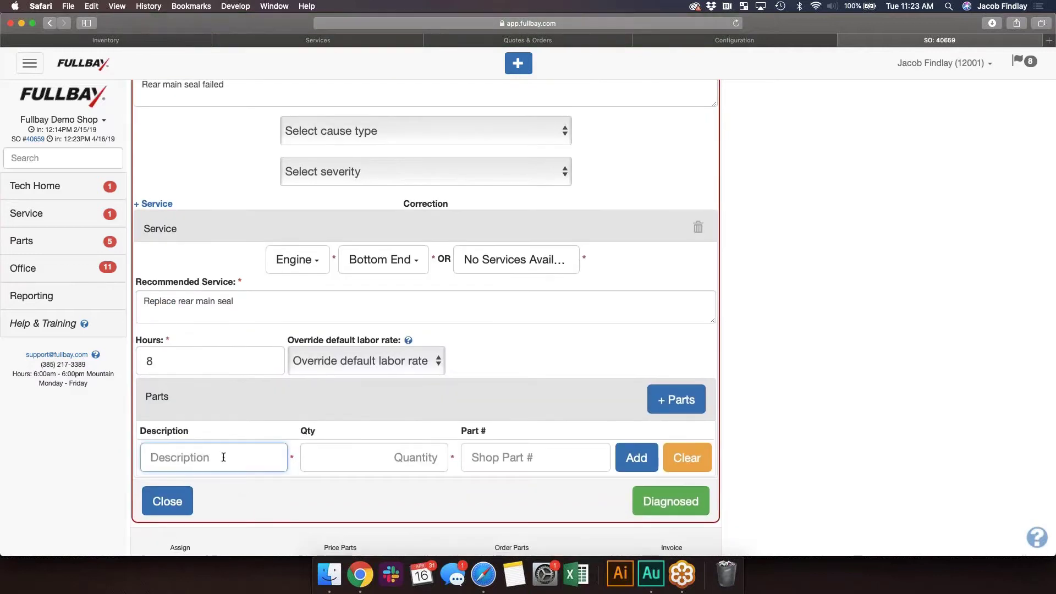
type("Rear main seal")
key("Tab")
type("1")
left_click(637, 458)
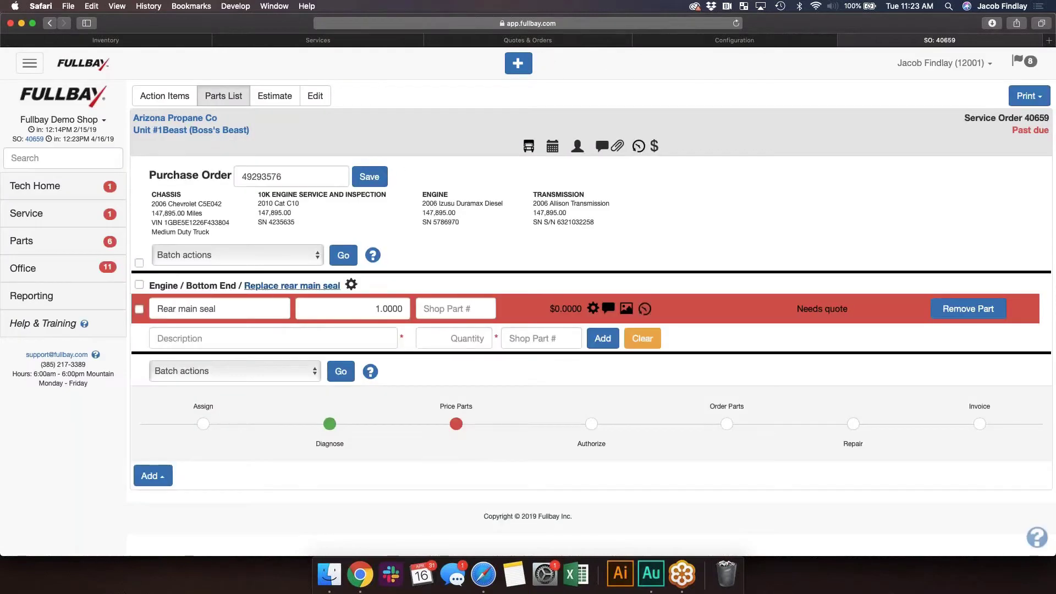
Step: Set the parts list's batch action to Create Quotes with International as the vendor
left_click(215, 259)
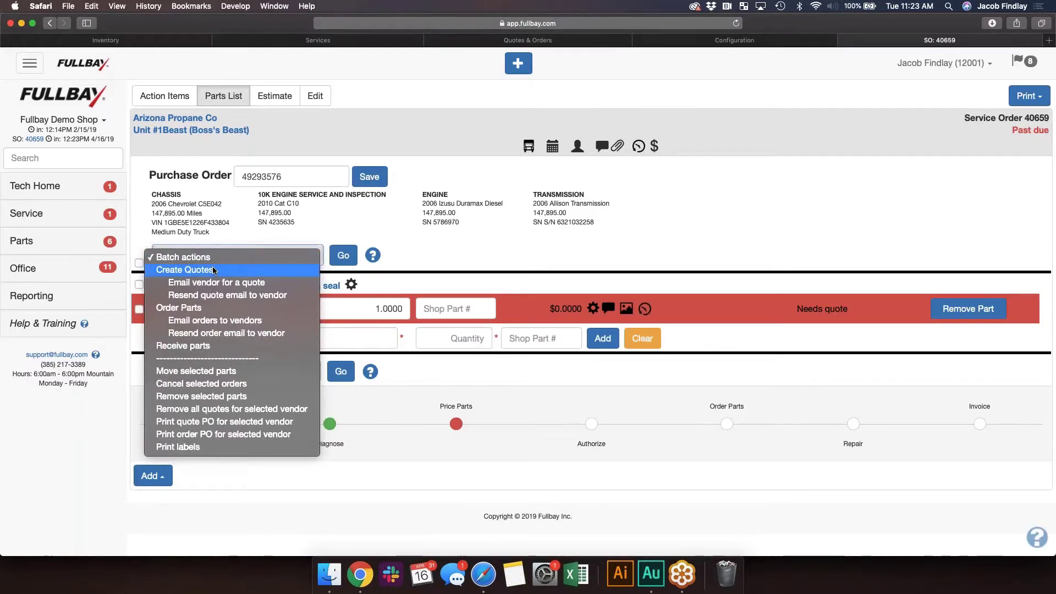
left_click(212, 269)
left_click(397, 256)
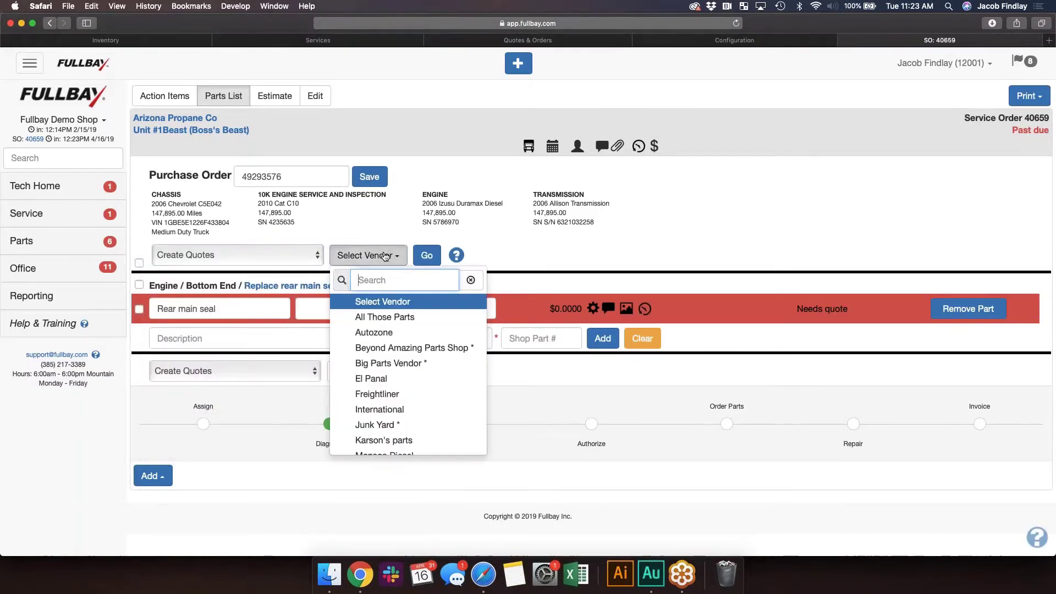
left_click(415, 412)
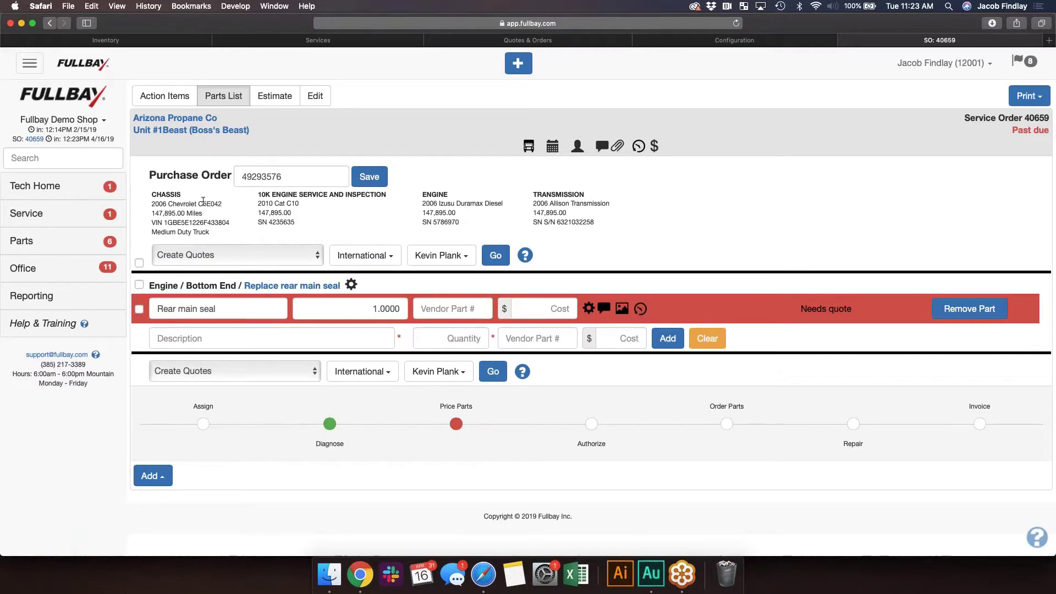
left_click(448, 309)
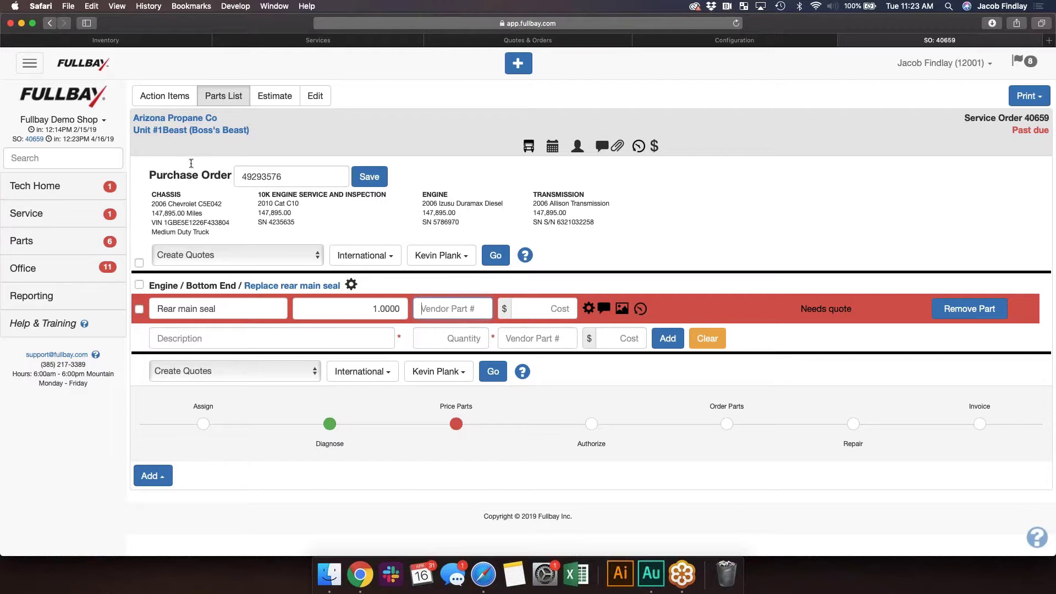
Step: Change the batch action to Email vendor for a quote, include the rear main seal and send the request to International
left_click(269, 257)
left_click(265, 269)
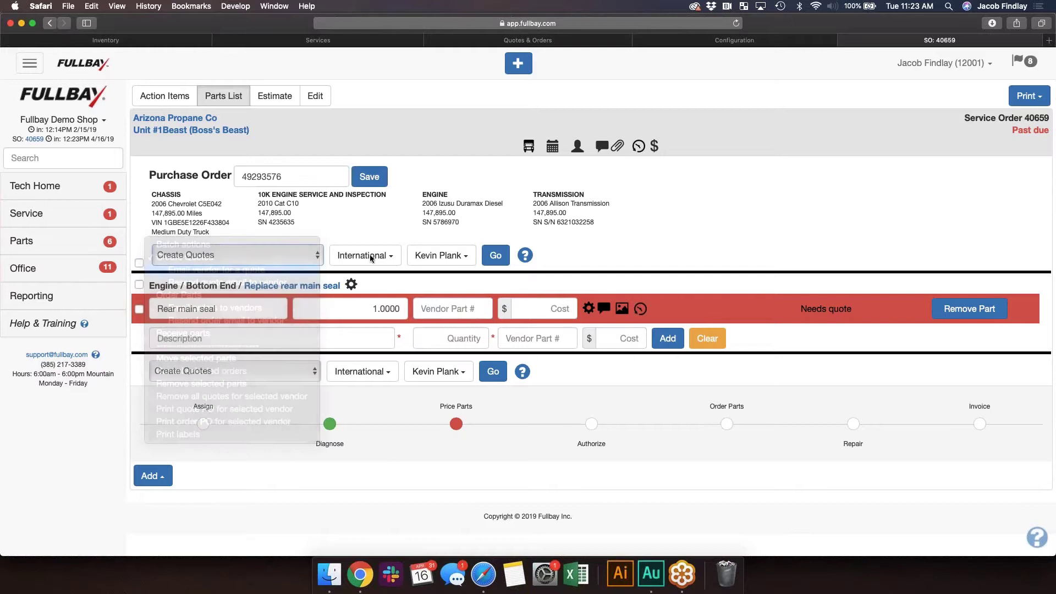
left_click(139, 309)
left_click(496, 257)
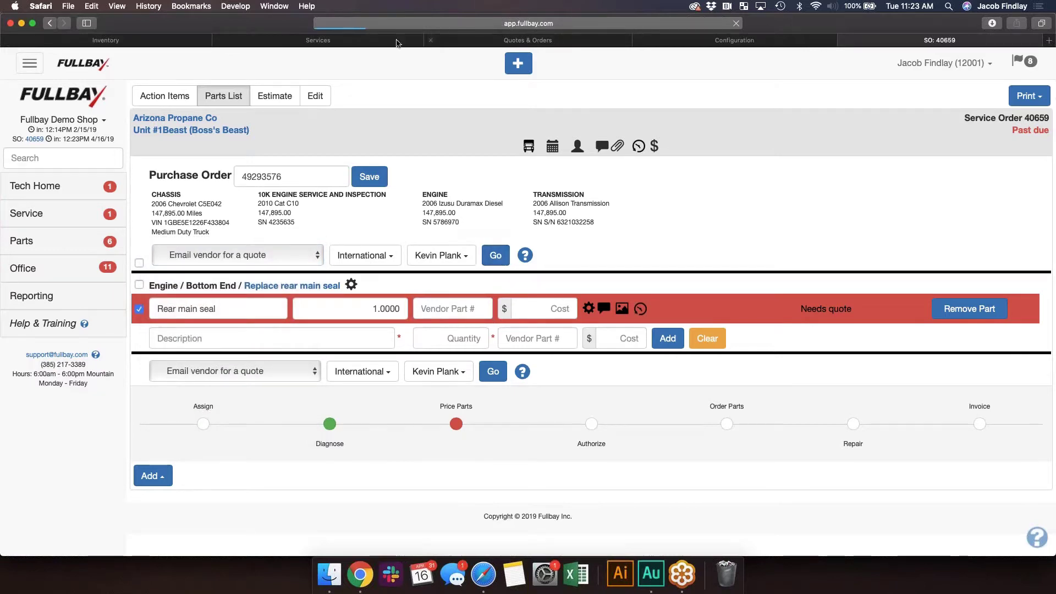
Step: Check the vendor portal's quotes, place the service order's browser tab before the portal's and reload the order's parts list
left_click(506, 41)
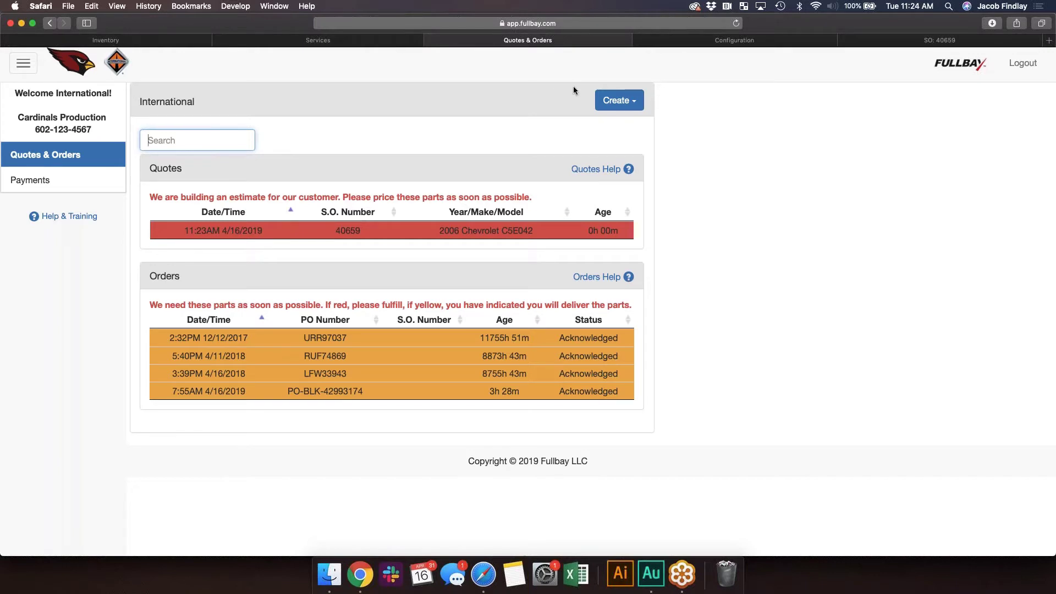
left_click_drag(883, 41, 538, 65)
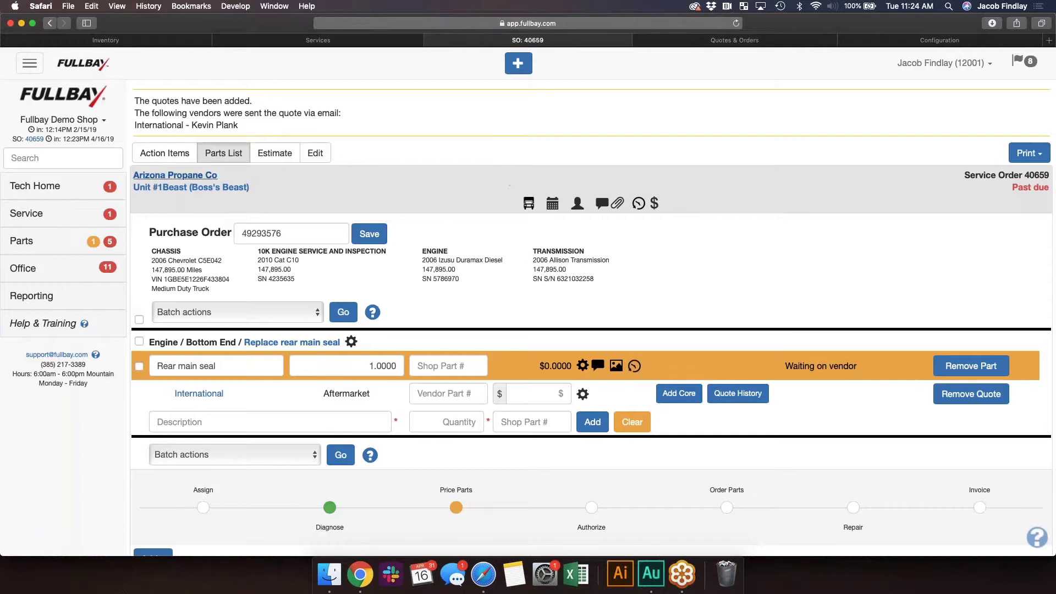
left_click(222, 154)
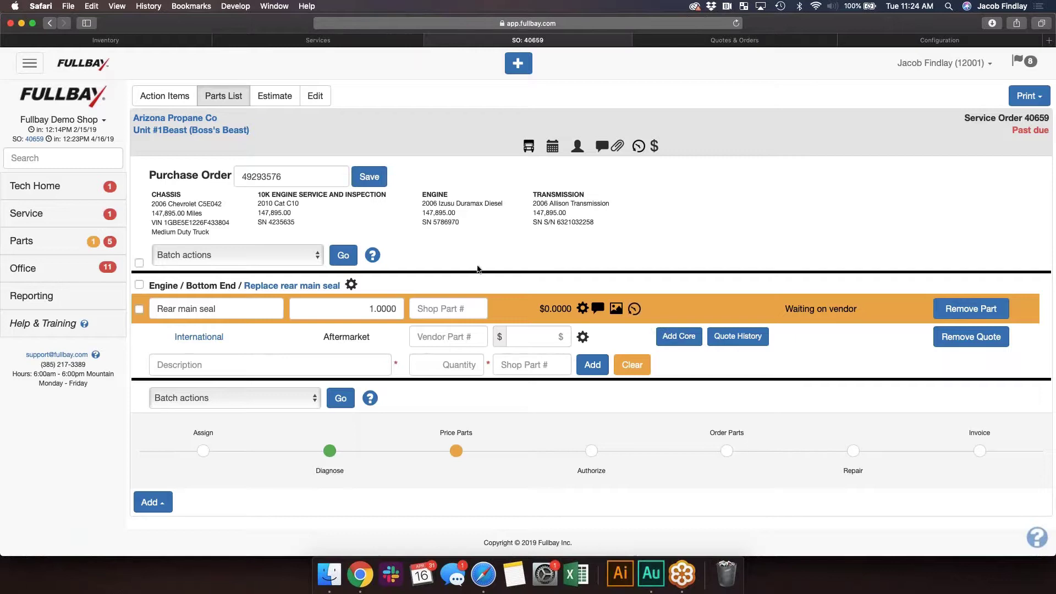
left_click(375, 257)
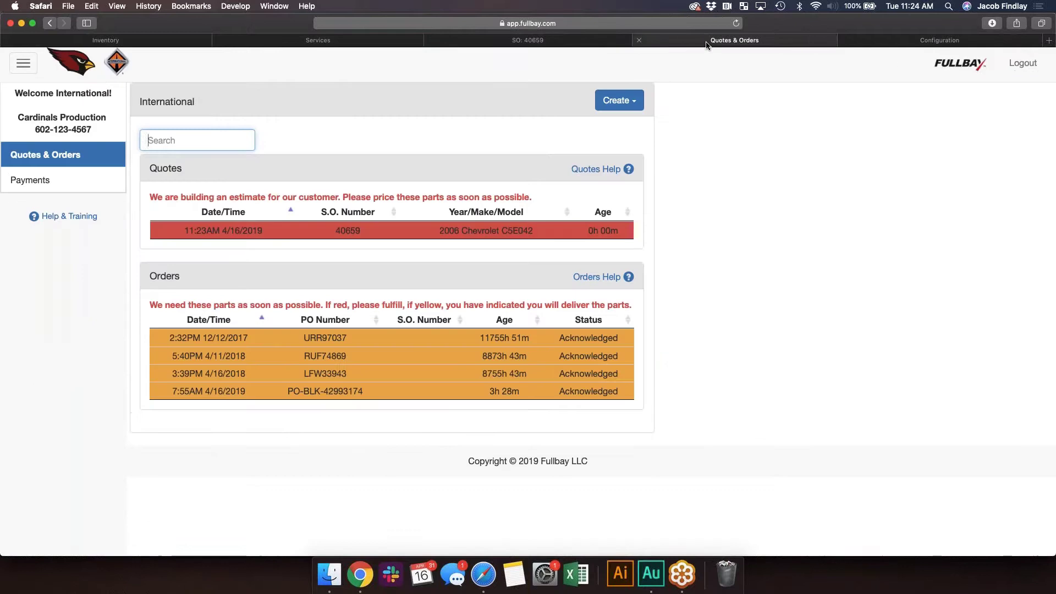
Step: Return to the vendor portal and open the new quote request for the 2006 Chevrolet C5E042
left_click(709, 41)
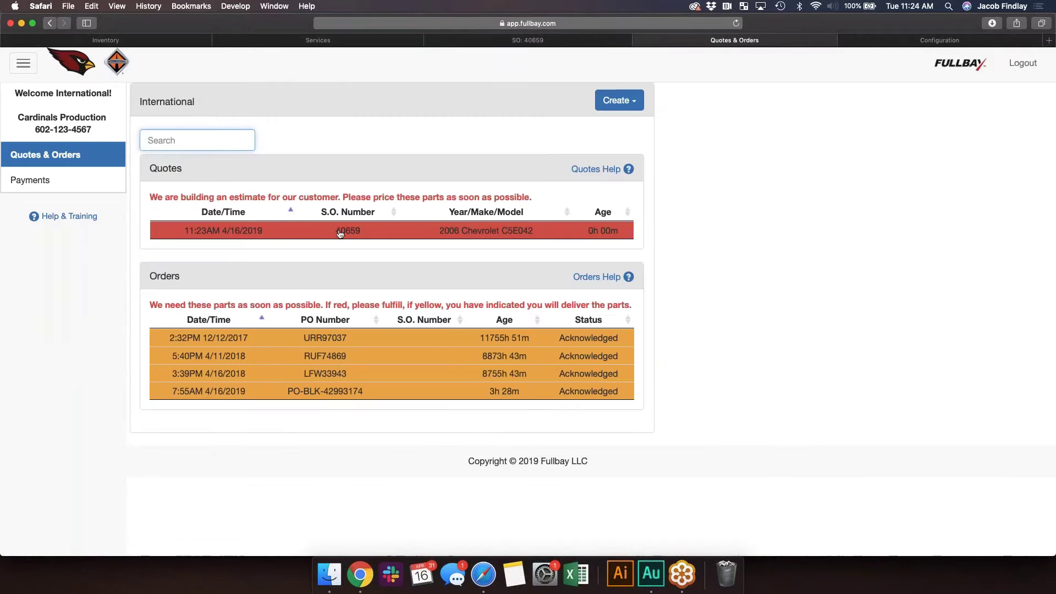
left_click(297, 233)
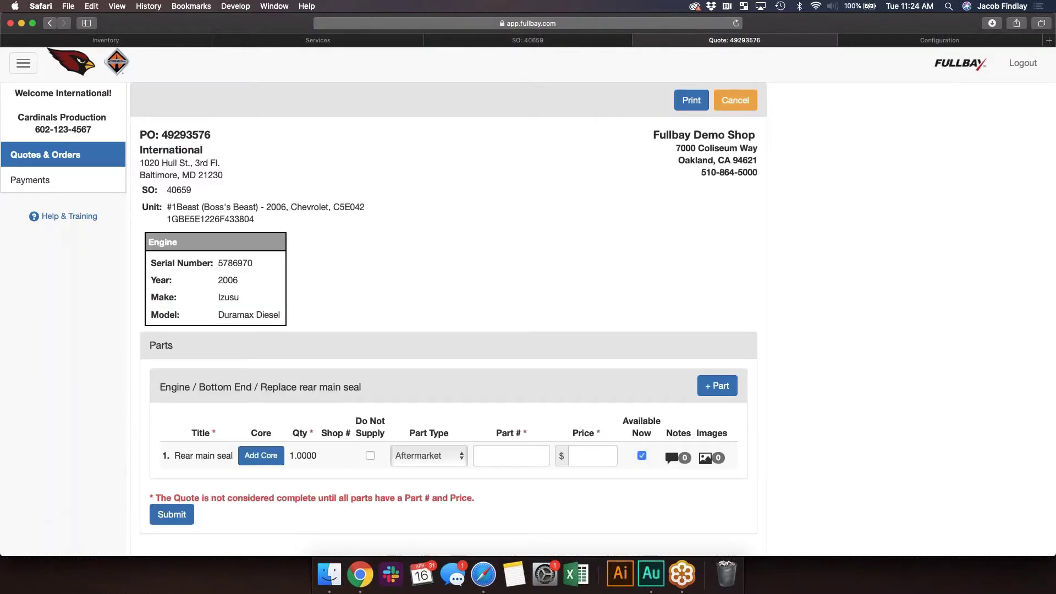
Step: Quote the rear main seal with part number 7356874 at a price of $40 and submit the quote
scroll(236, 271, "up", 5)
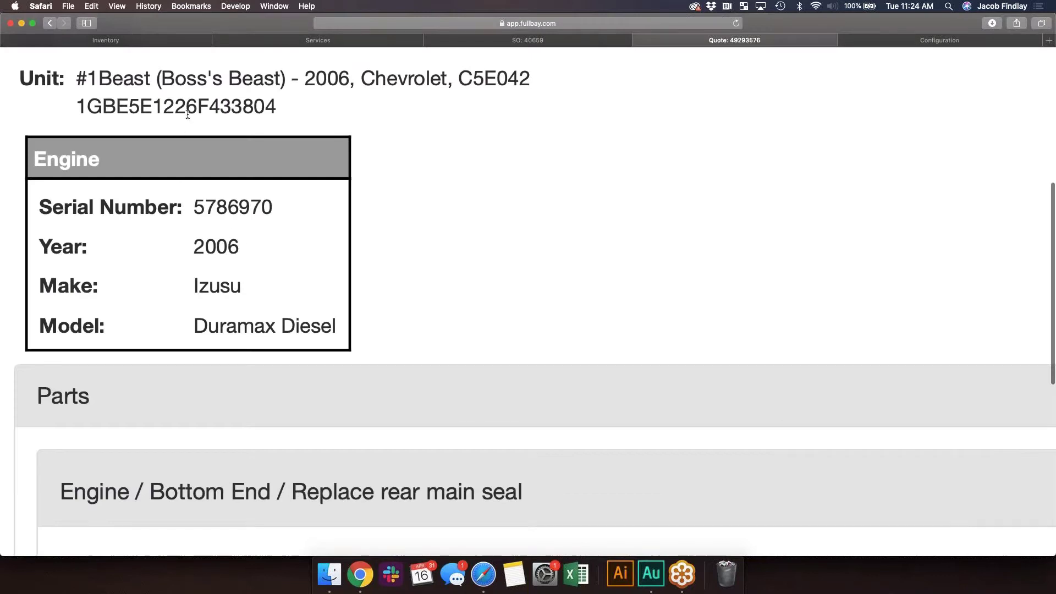
scroll(228, 227, "down", 5)
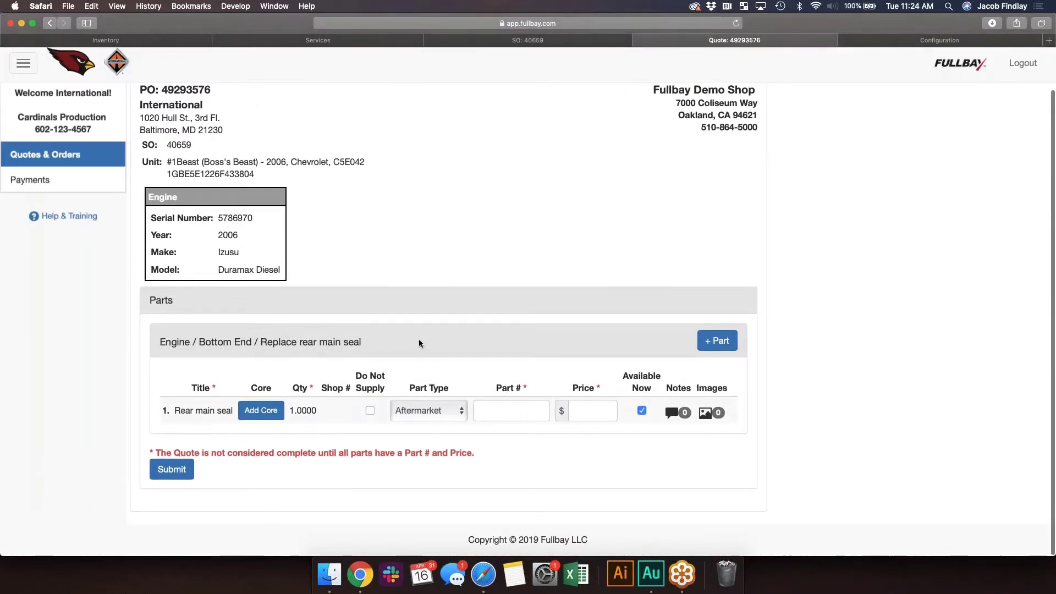
left_click(513, 408)
type("7356874")
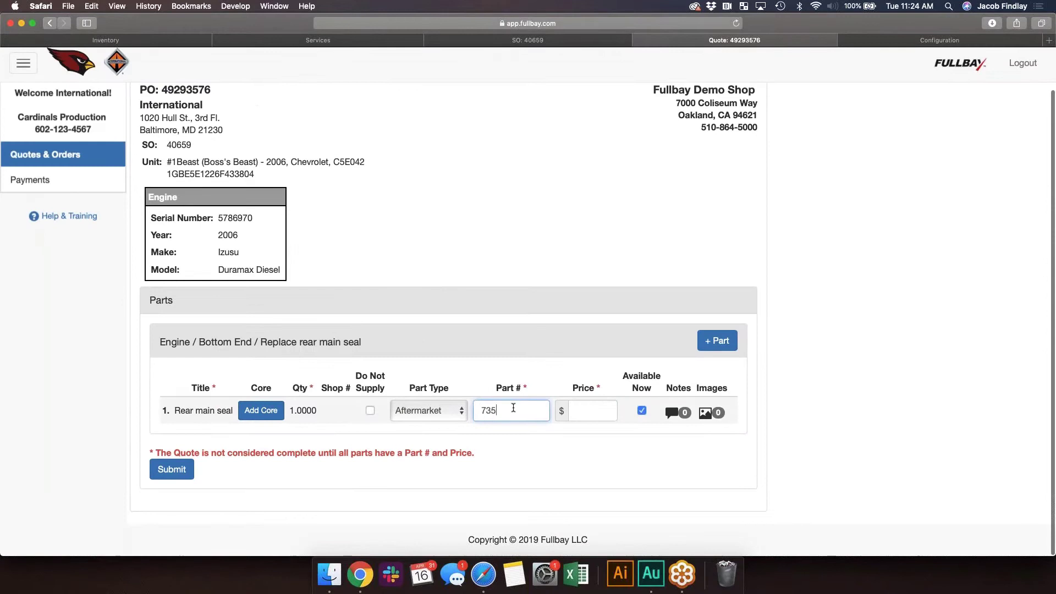
left_click(591, 408)
type("40")
left_click(873, 389)
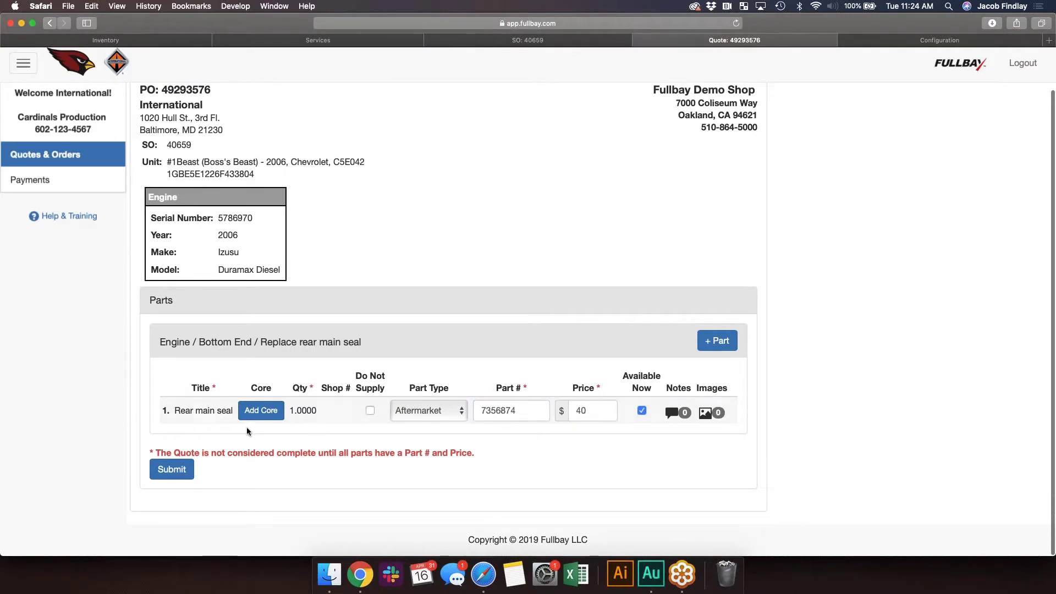
left_click(171, 470)
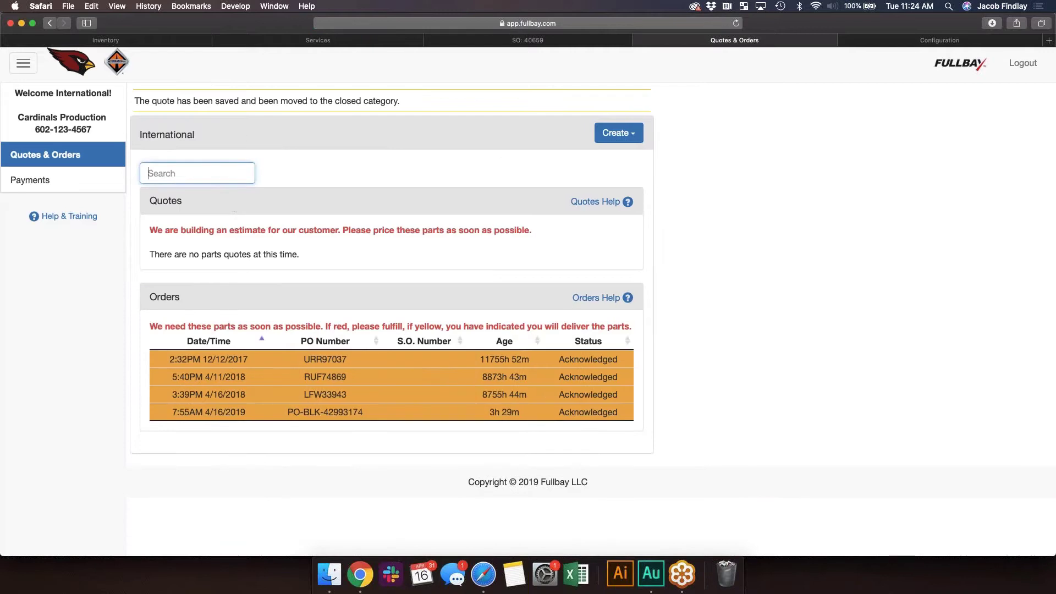
Step: Reload the service order's parts list and compare the vendor's submitted quote with the vendor portal's quotes page
left_click(517, 40)
left_click(227, 97)
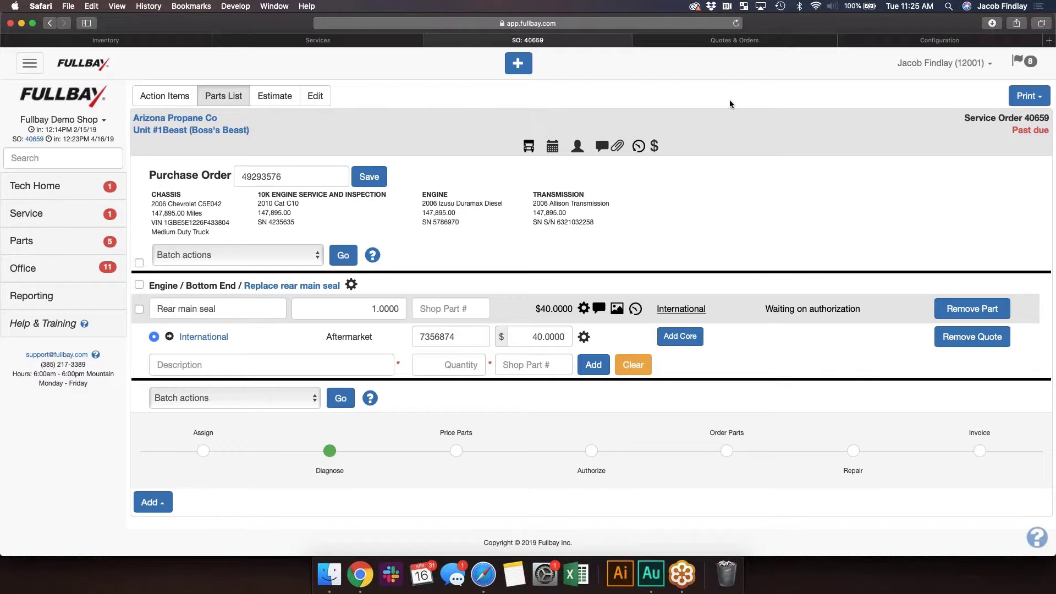
left_click(740, 40)
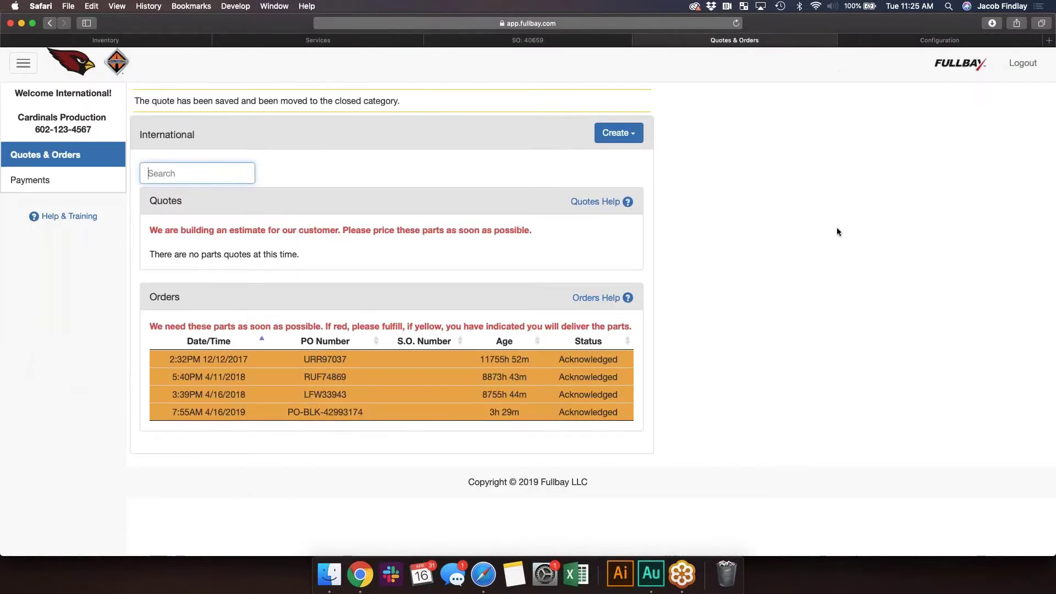
left_click(535, 40)
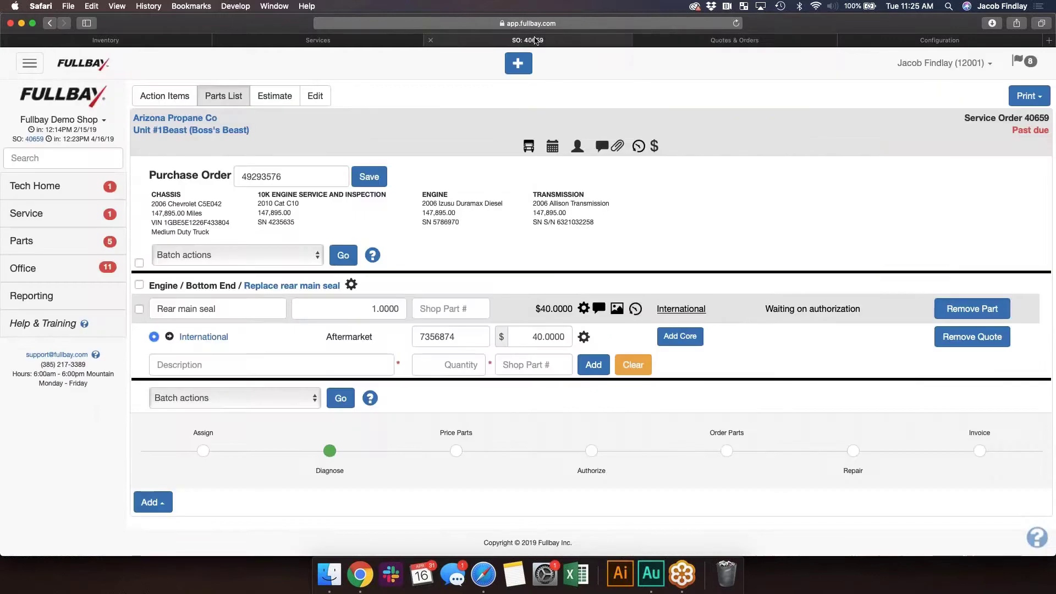
Step: Return to the vendor portal and view the Quotes Help and Orders Help training, closing each one
left_click(750, 40)
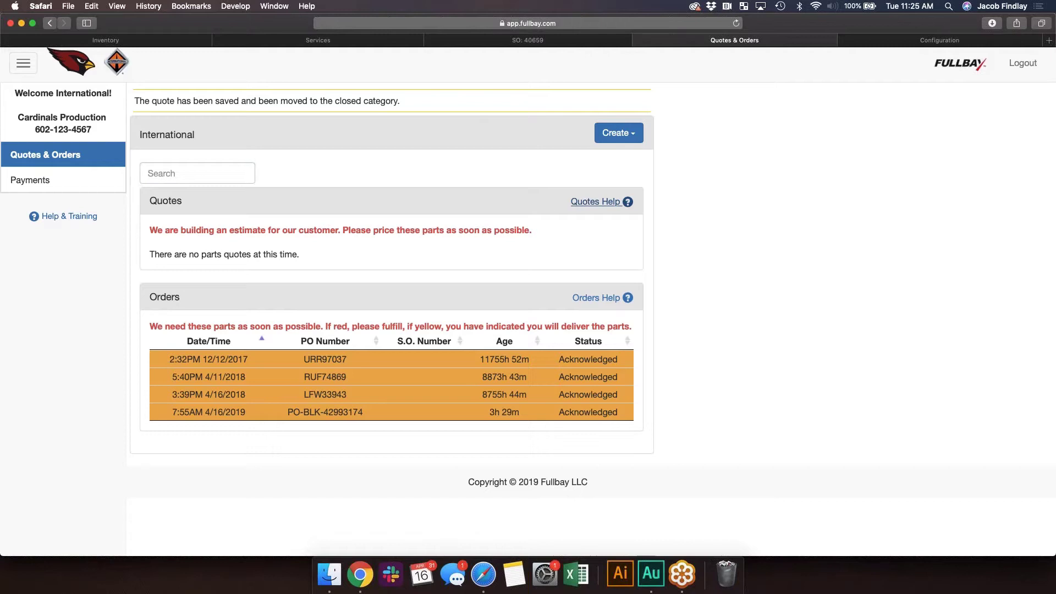
left_click(588, 203)
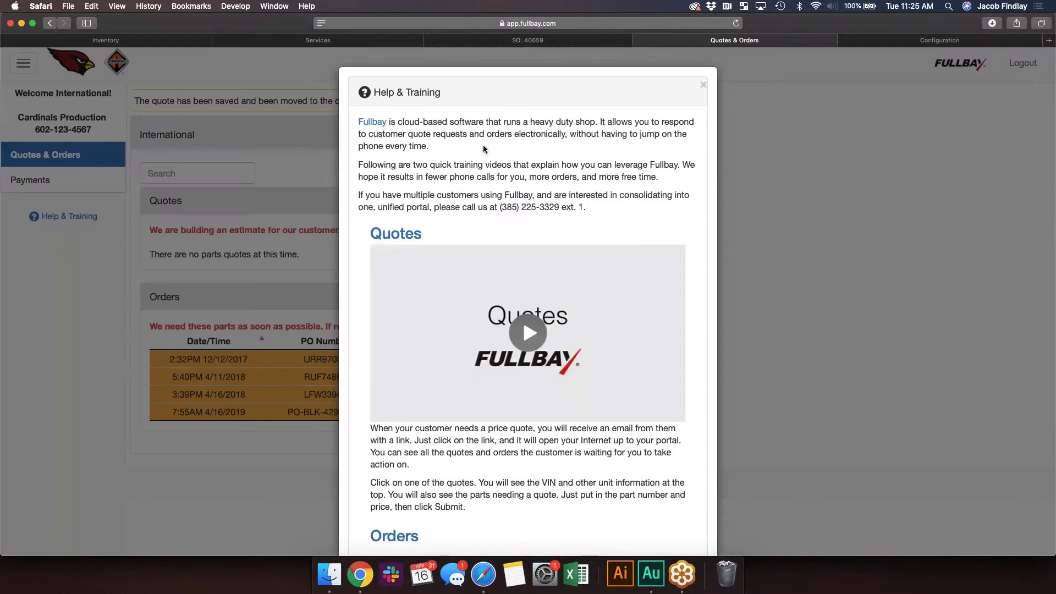
scroll(567, 180, "down", 3)
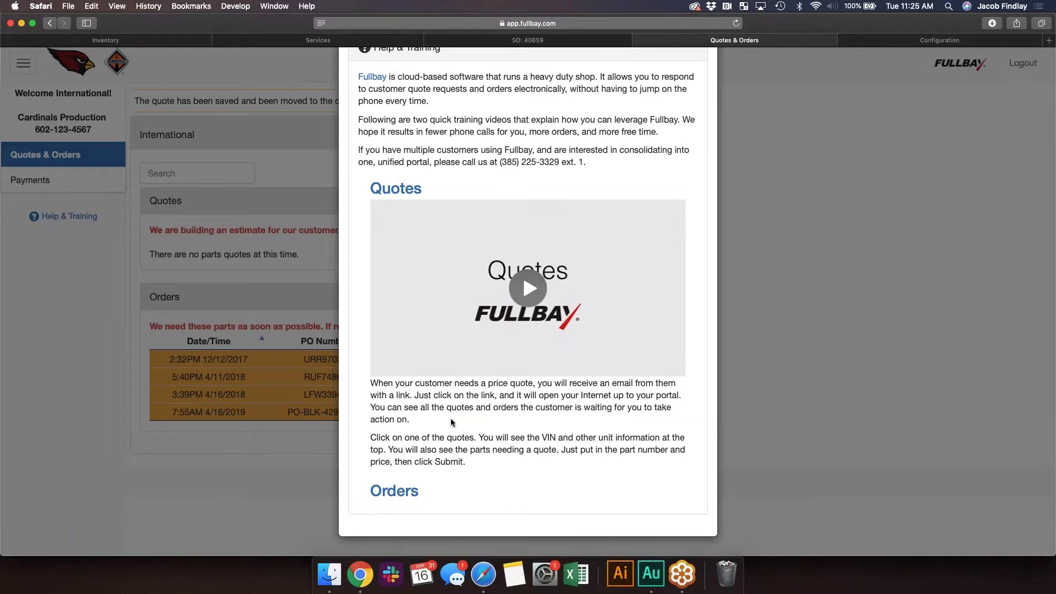
left_click(778, 206)
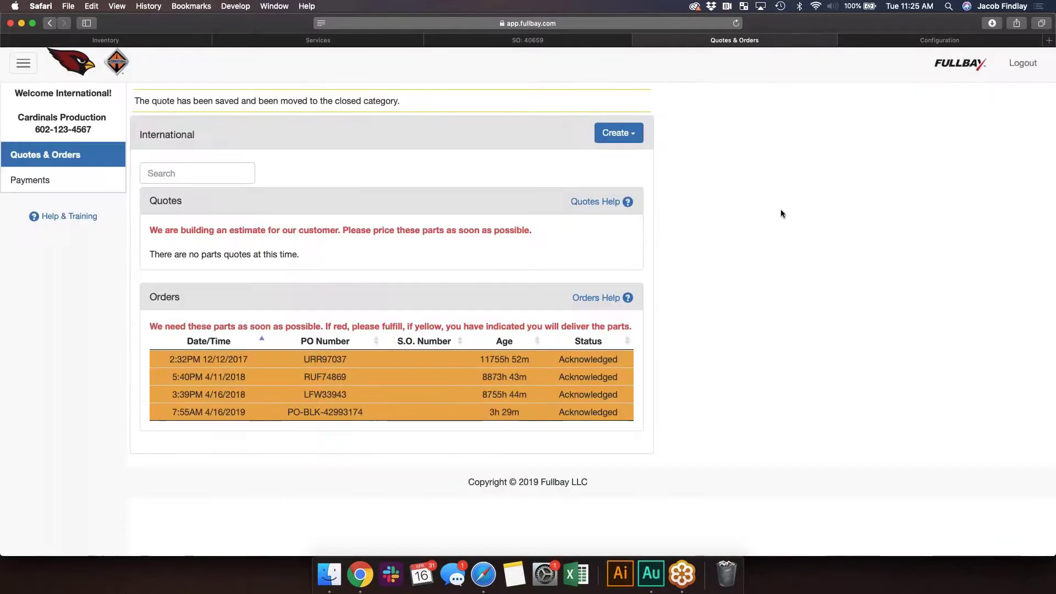
left_click(601, 299)
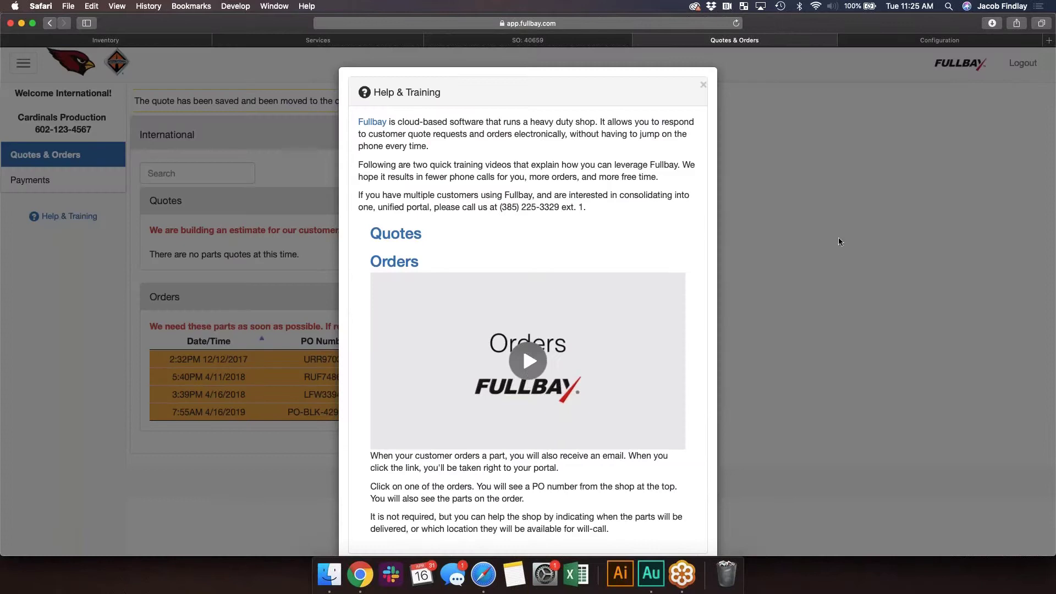
left_click(813, 253)
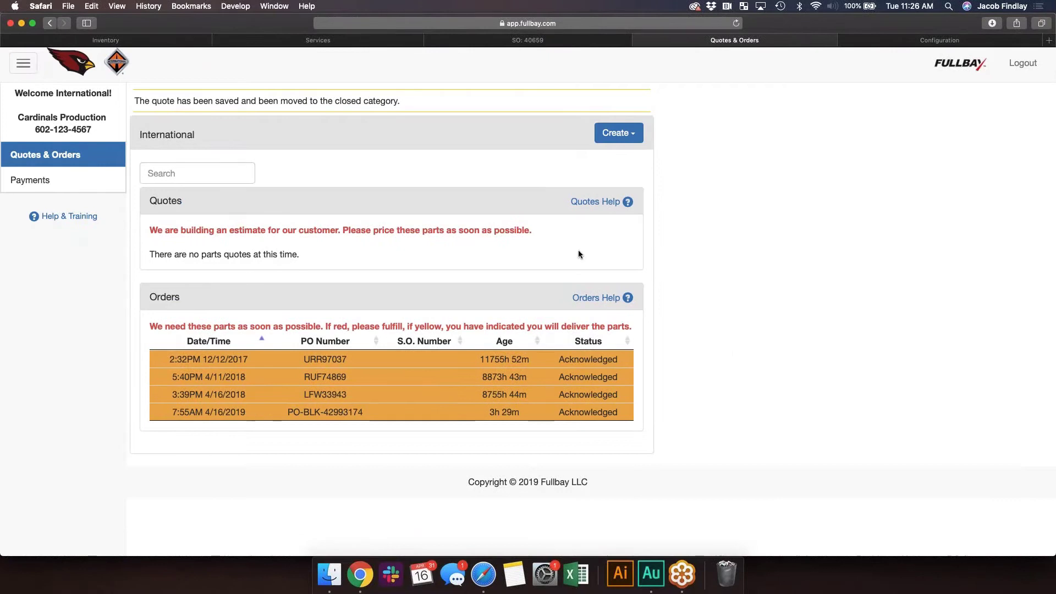
Step: Open the vendor portal's payments and look through the invoices and credits waiting on confirmation
left_click(52, 186)
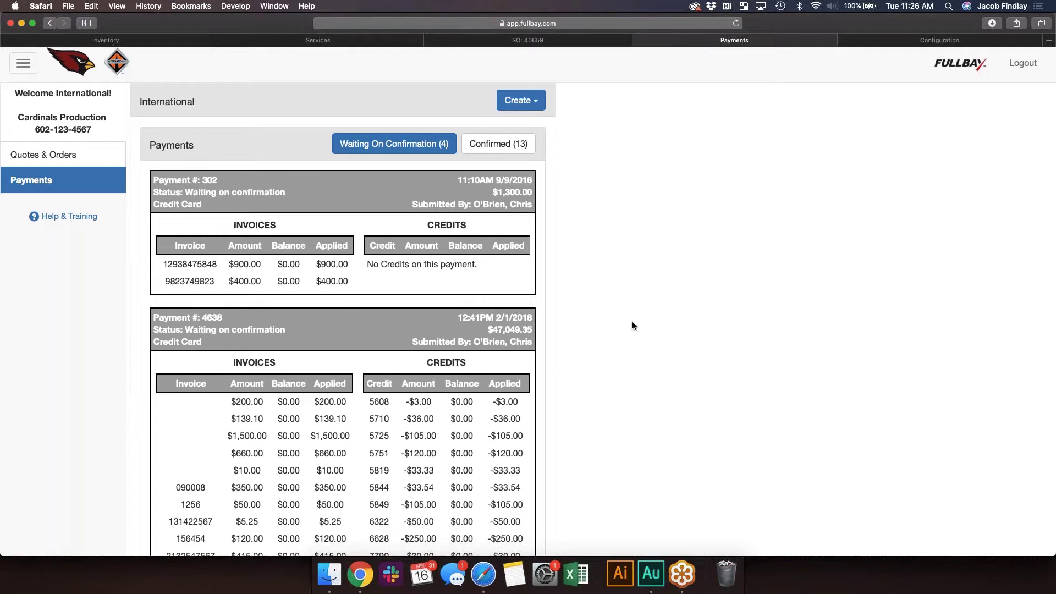
scroll(632, 326, "down", 20)
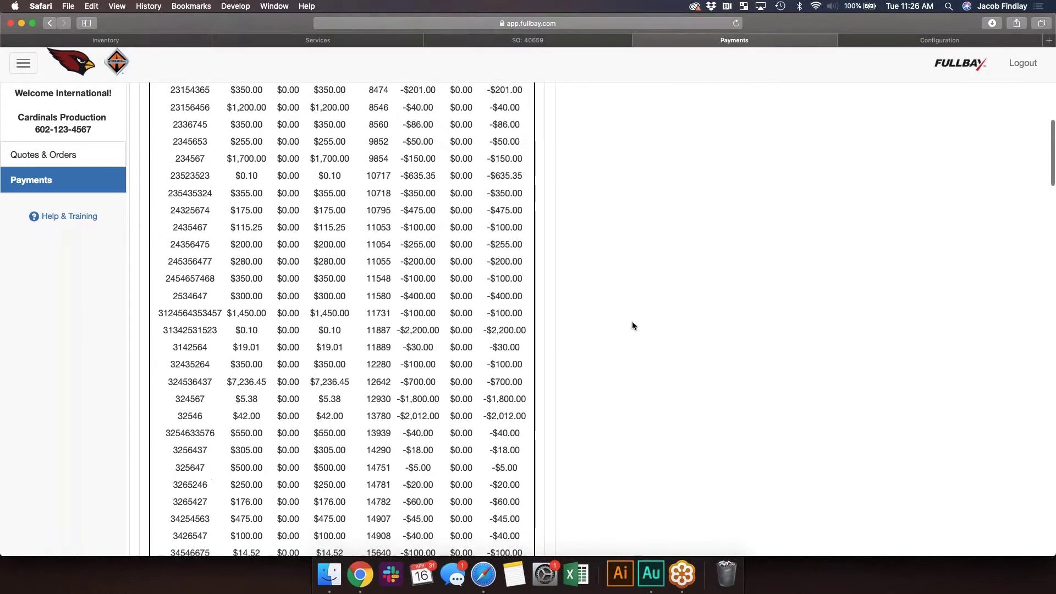
scroll(632, 325, "up", 20)
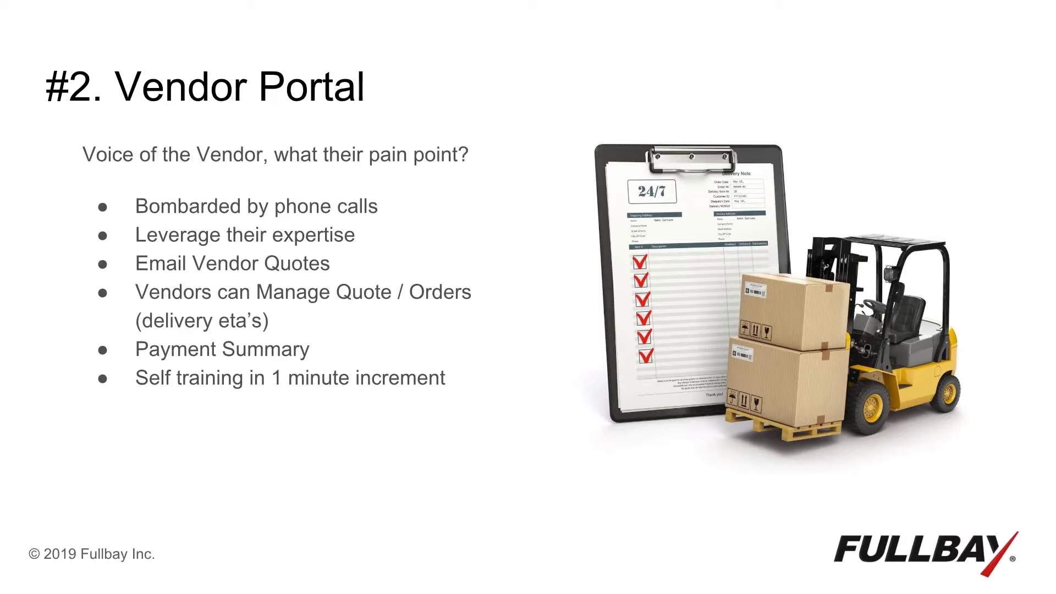
key("Right")
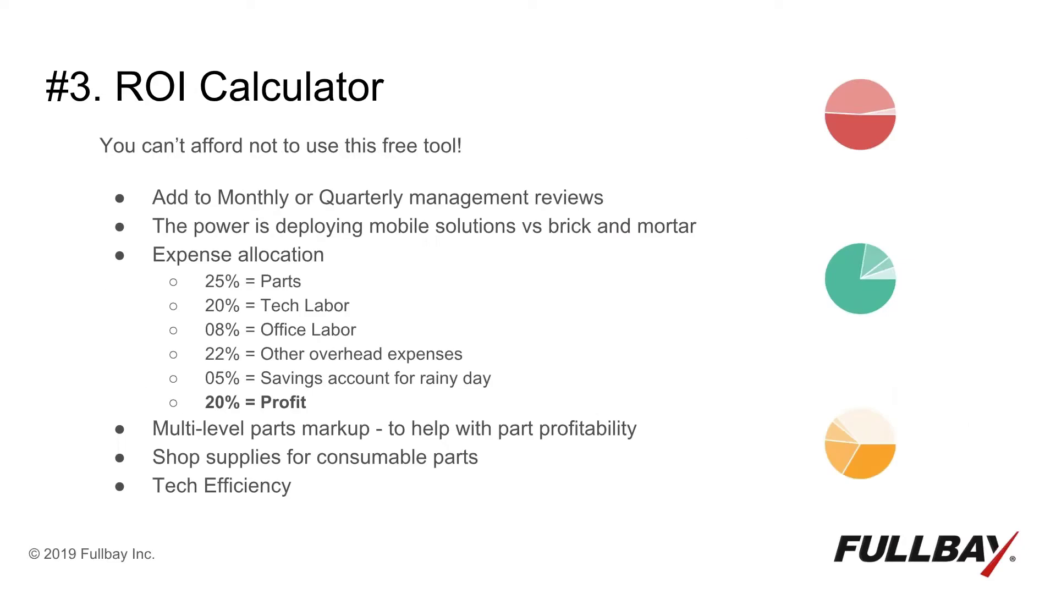
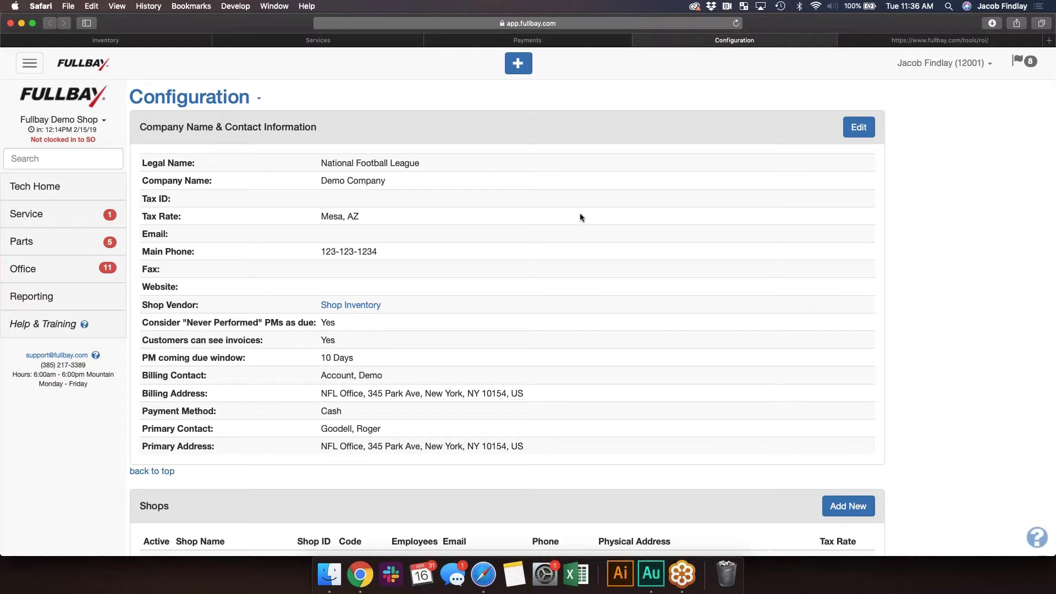
Step: Go to the Parts Pricing Scales section of the shop's configuration
left_click(231, 104)
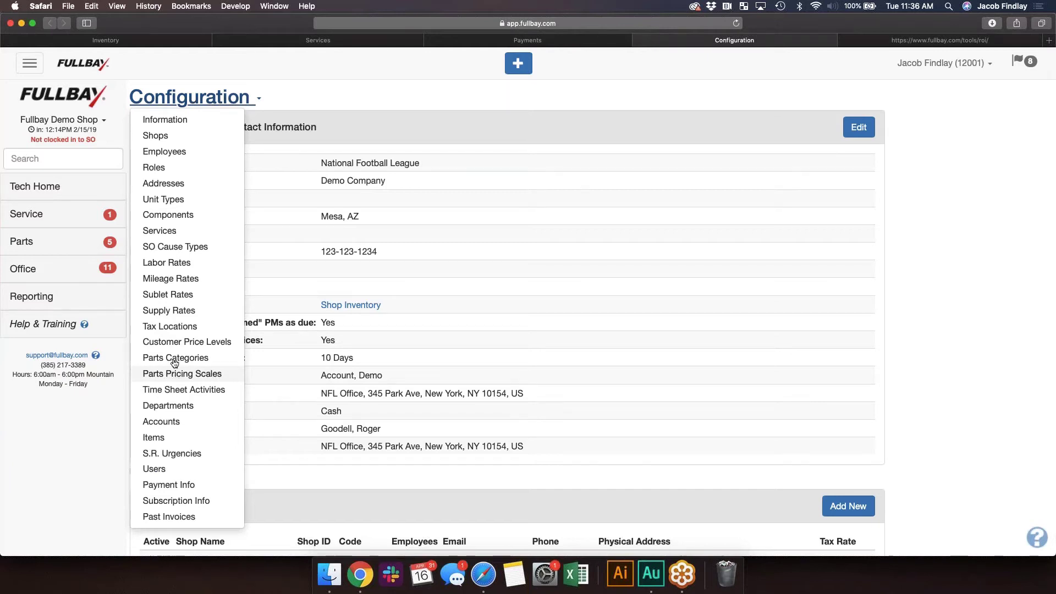
left_click(248, 99)
left_click(214, 100)
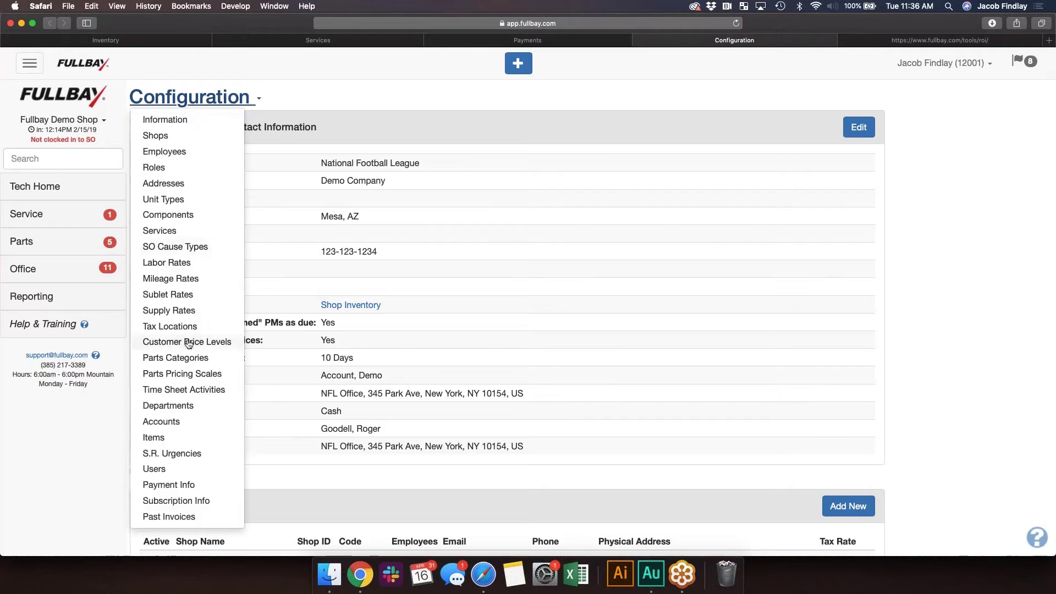
left_click(172, 376)
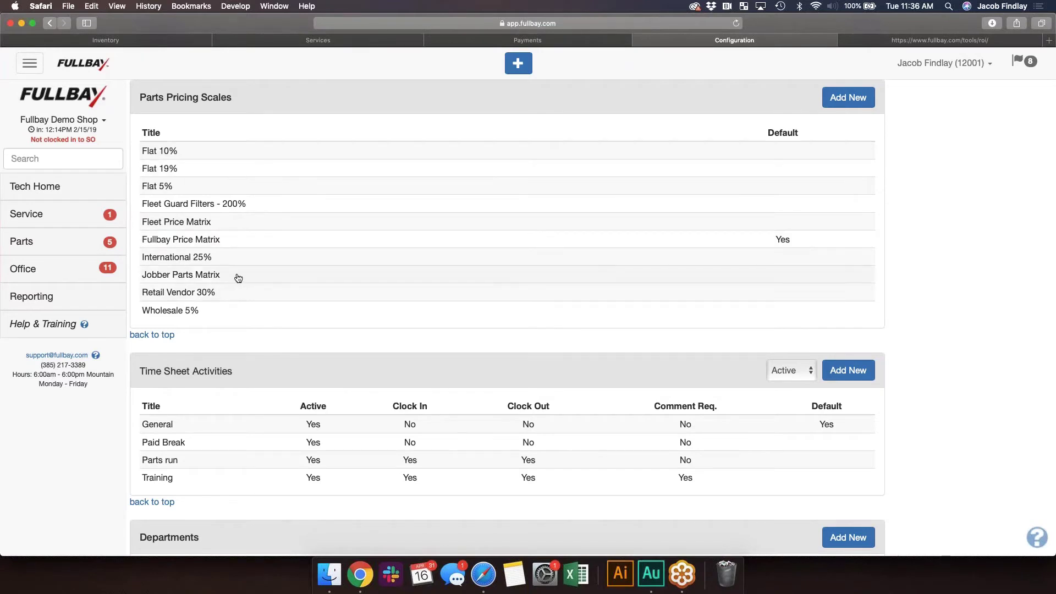
Step: Open the Fullbay Price Matrix scale and examine the markup and margin percentages for each cost range
left_click(225, 242)
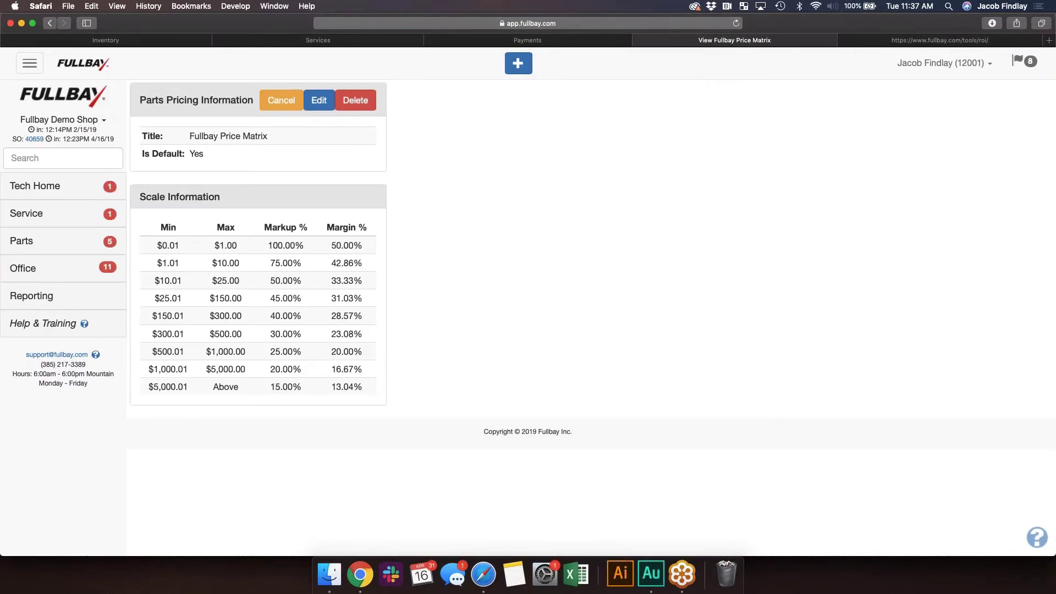
scroll(258, 308, "up", 5)
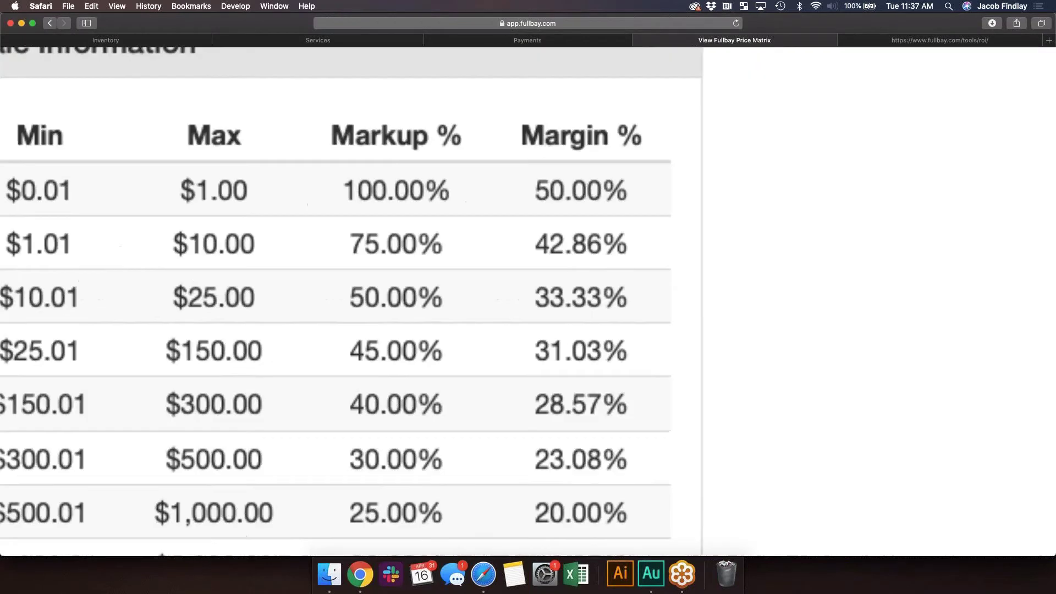
scroll(389, 301, "down", 1)
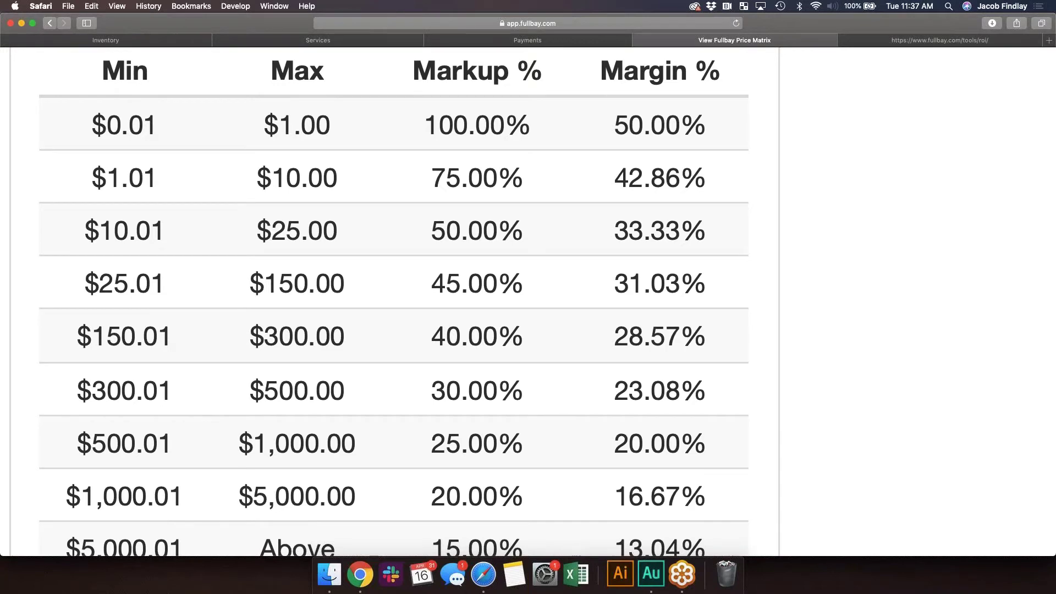
scroll(228, 272, "down", 5)
scroll(228, 272, "up", 3)
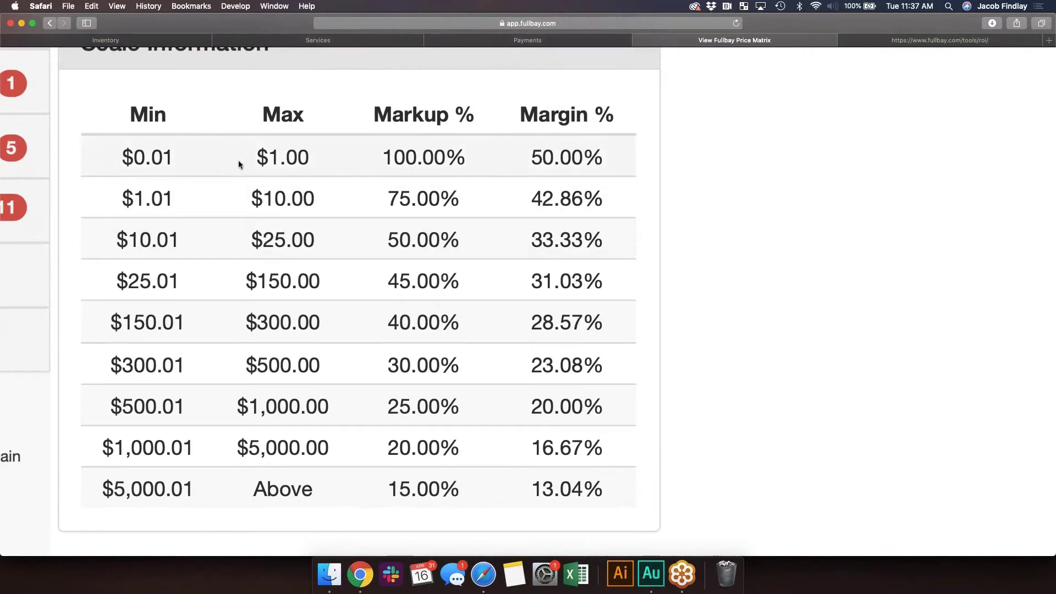
scroll(242, 170, "up", 2)
scroll(319, 196, "down", 1)
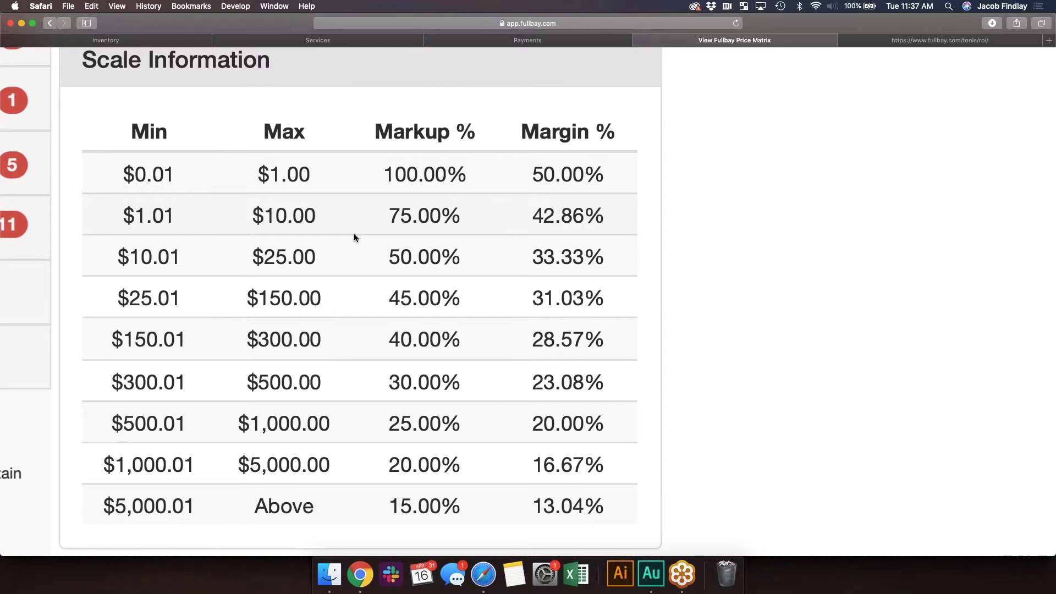
scroll(361, 249, "down", 2)
scroll(362, 250, "right", 1)
scroll(361, 250, "up", 1)
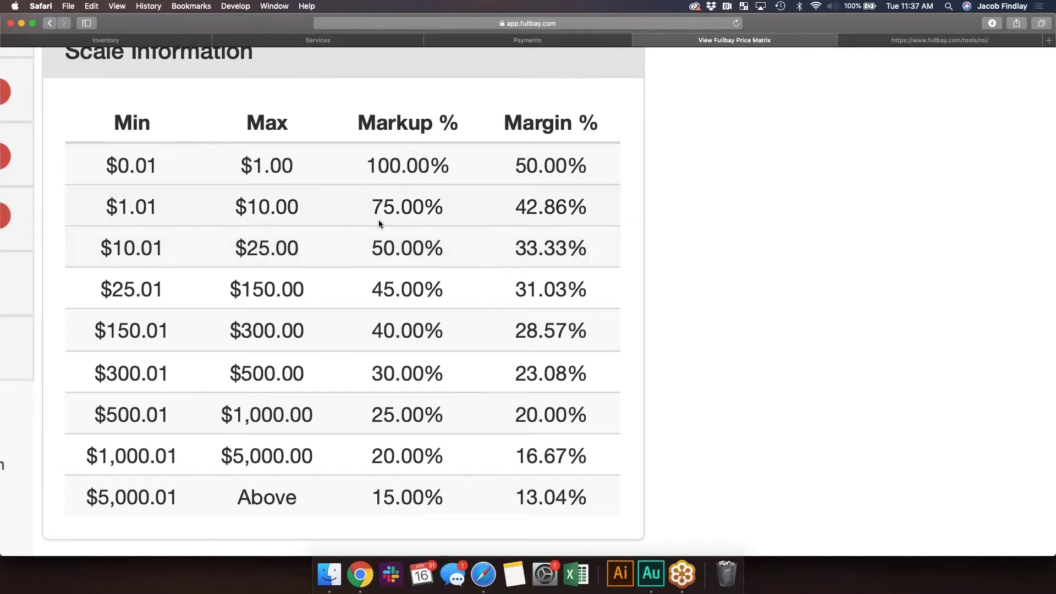
scroll(379, 224, "down", 5)
Step: Return to the pricing scales, open Fleet Guard Filters - 200% and highlight the markup percentage of each cost range
key("super+r")
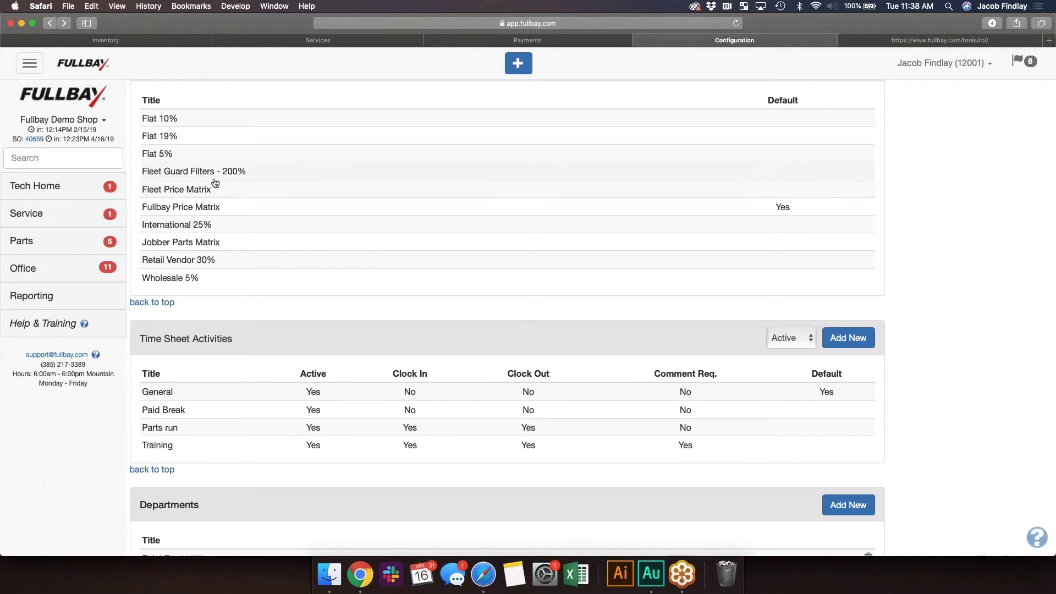
left_click(252, 174)
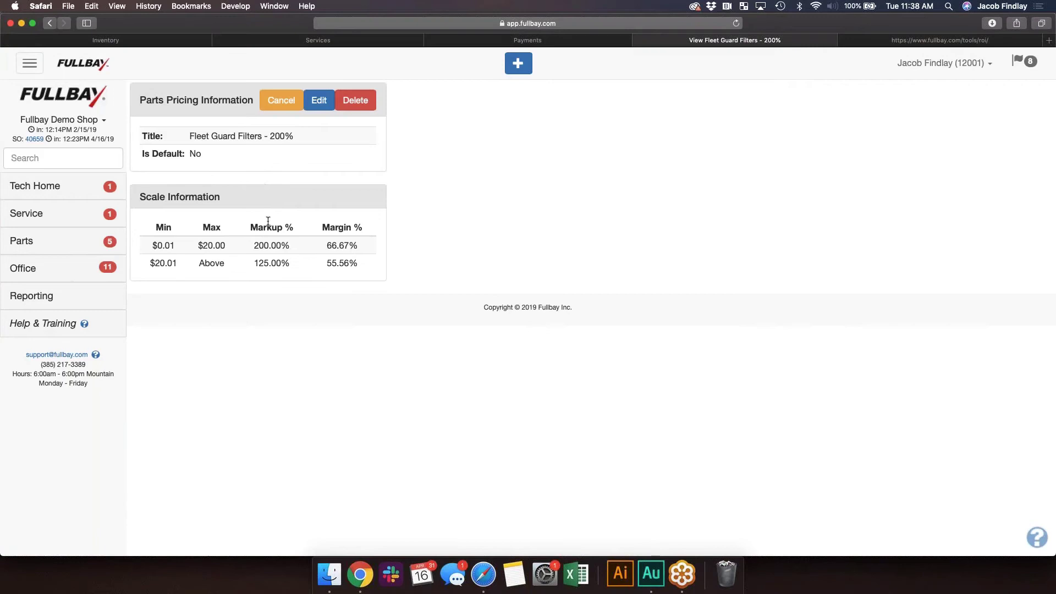
scroll(268, 222, "up", 5)
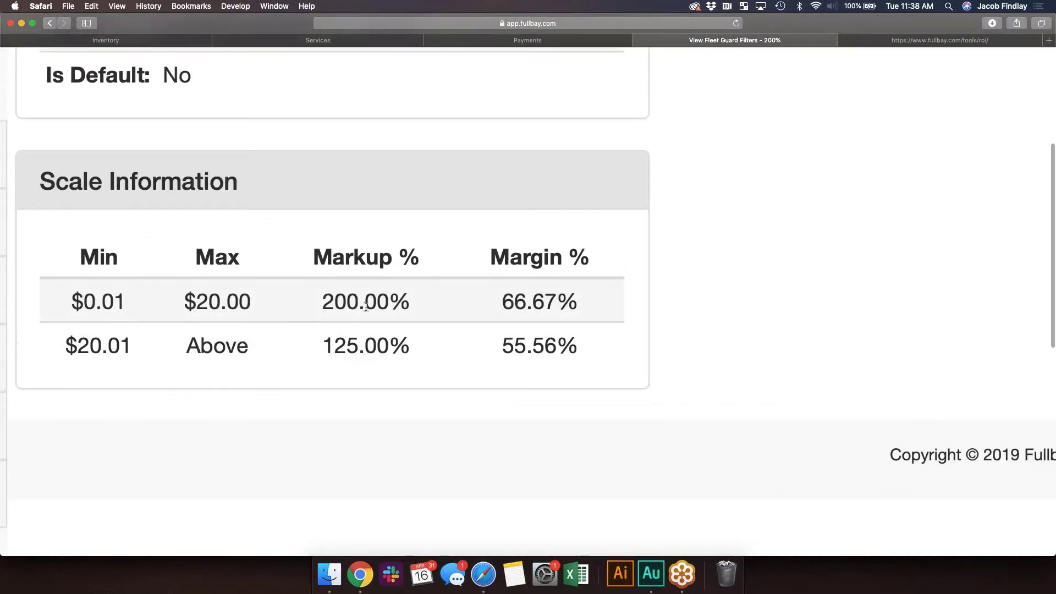
left_click_drag(323, 304, 390, 311)
left_click_drag(325, 341, 397, 352)
left_click(380, 387)
key("super+0")
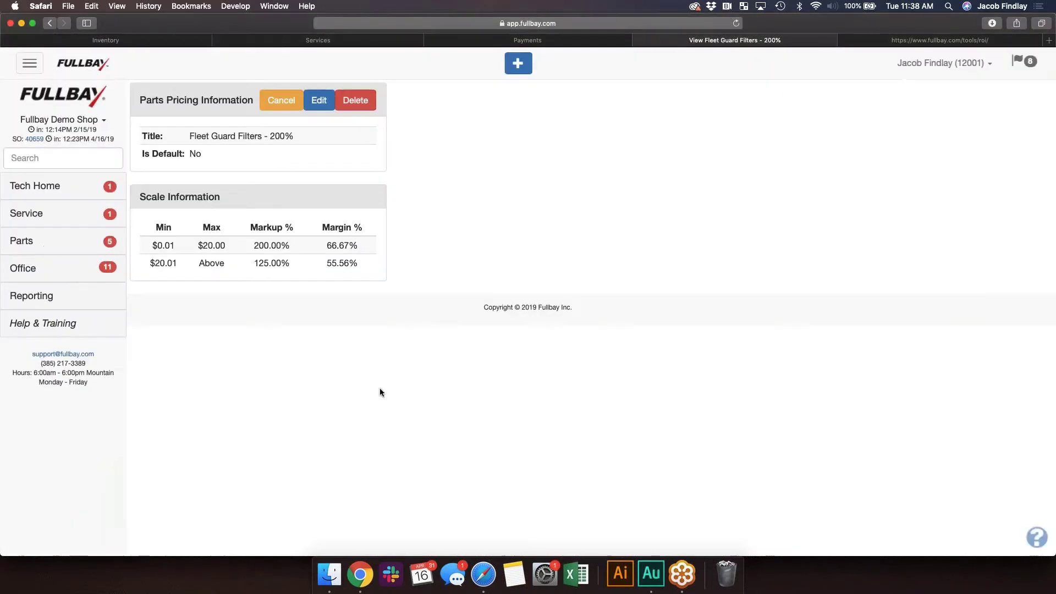
Step: Go back to the list of parts pricing scales and return to the top of the configuration page
key("super+bracketleft")
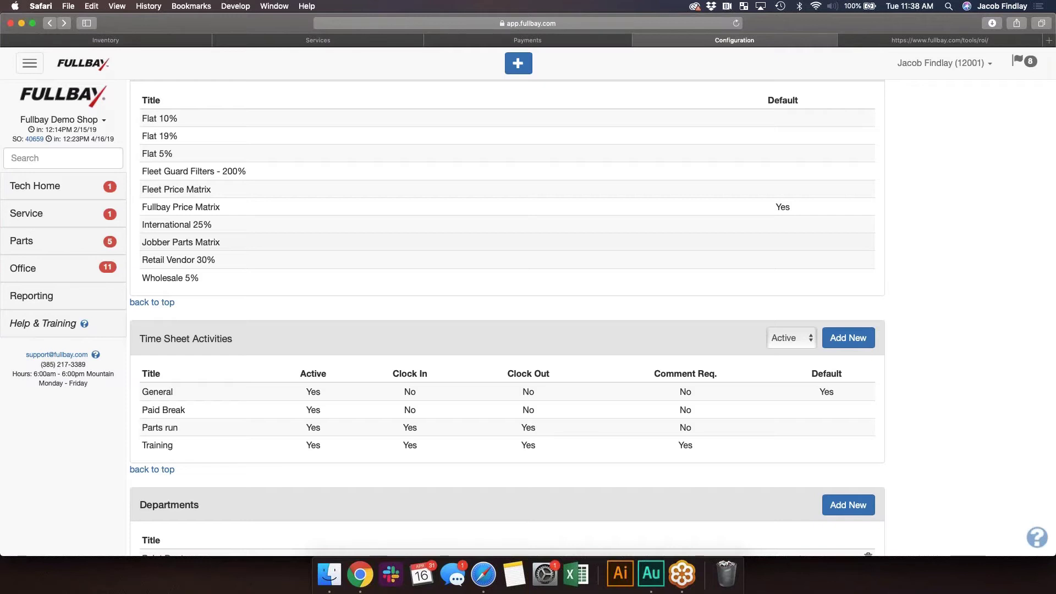
scroll(507, 318, "up", 2)
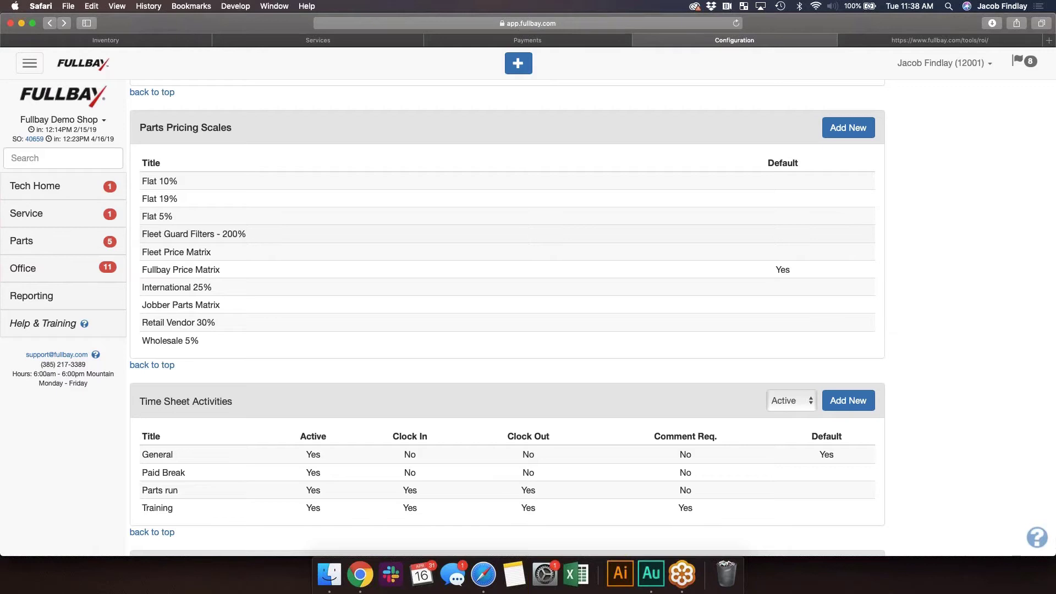
left_click(162, 93)
scroll(239, 149, "up", 1)
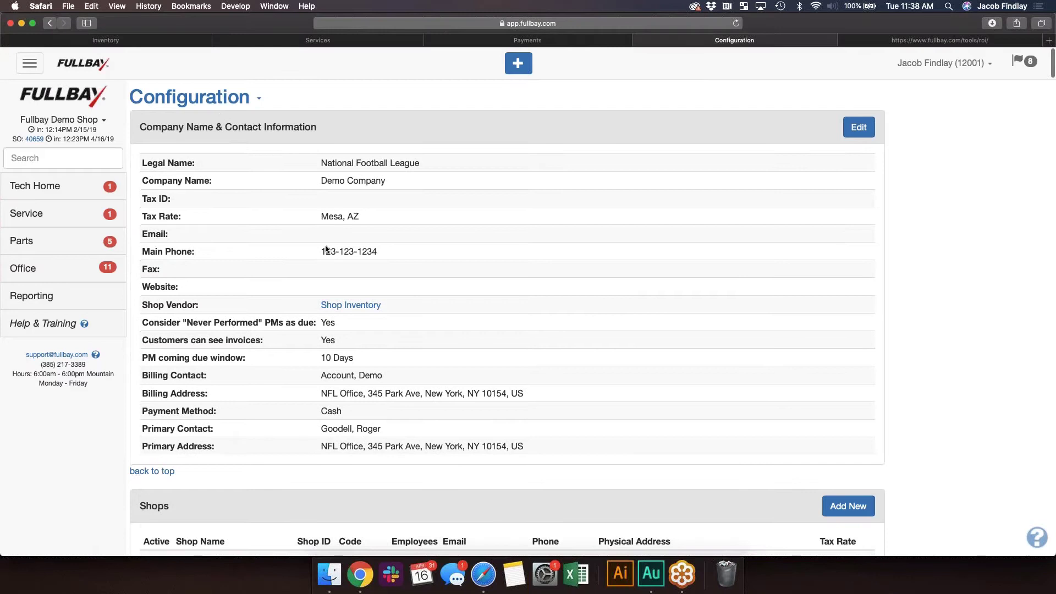
scroll(325, 249, "down", 8)
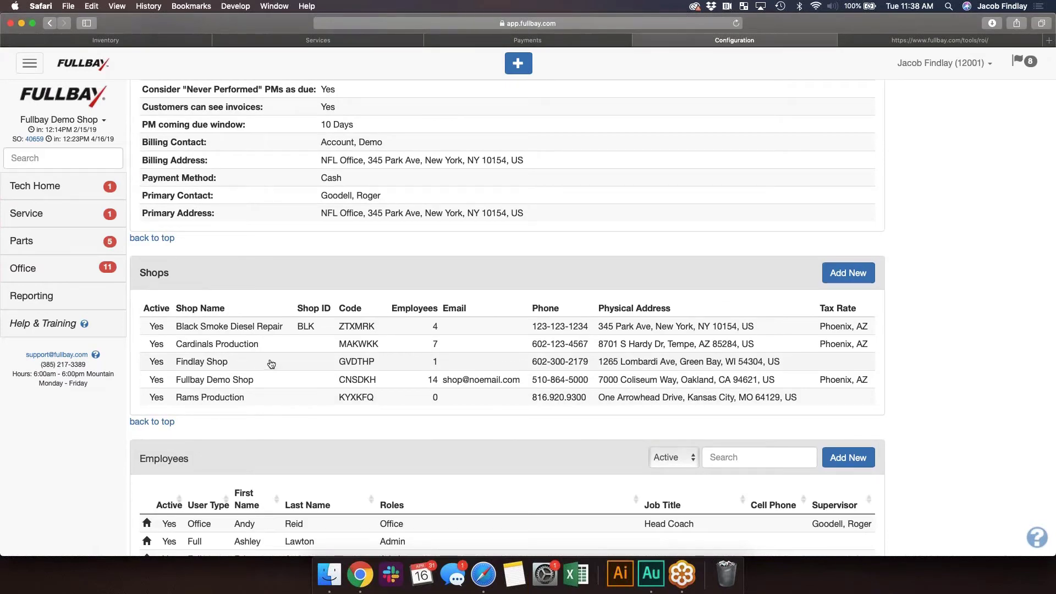
left_click(272, 381)
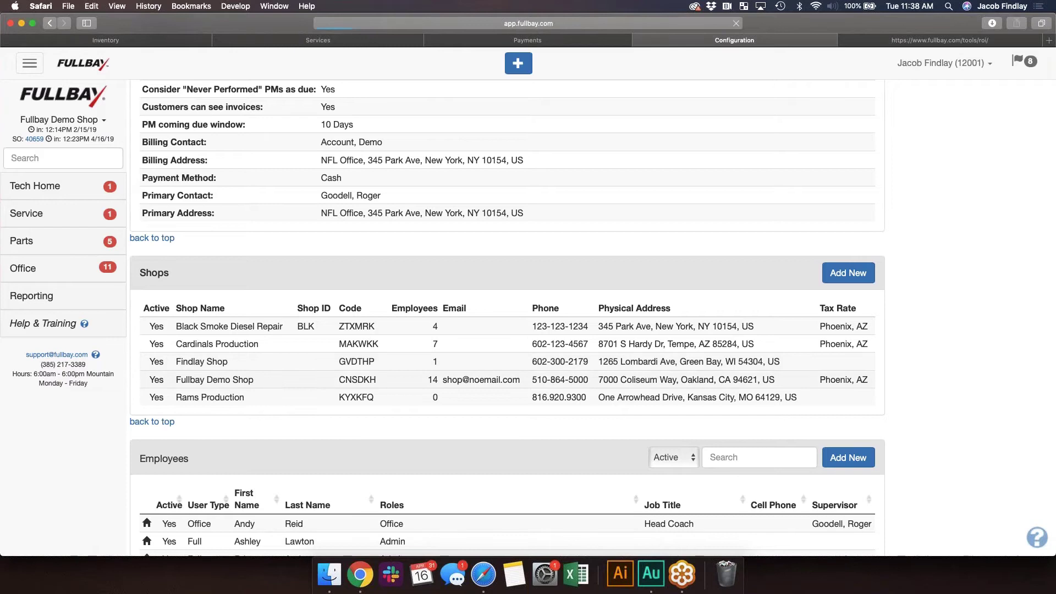
left_click(924, 76)
left_click(957, 91)
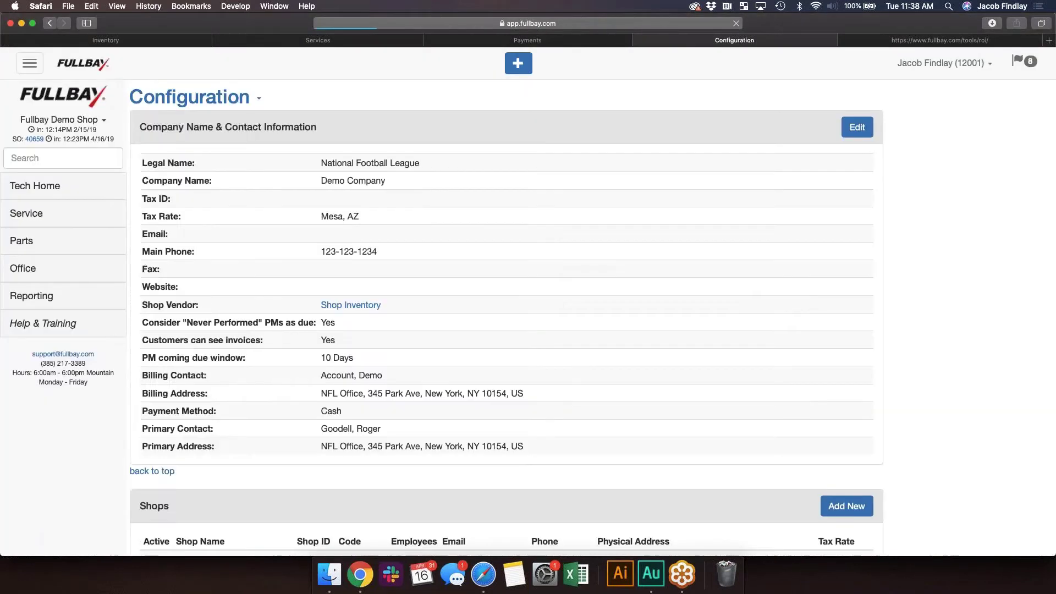
Step: Go to the Shops section of the configuration and open the Fullbay Demo Shop record
left_click(192, 111)
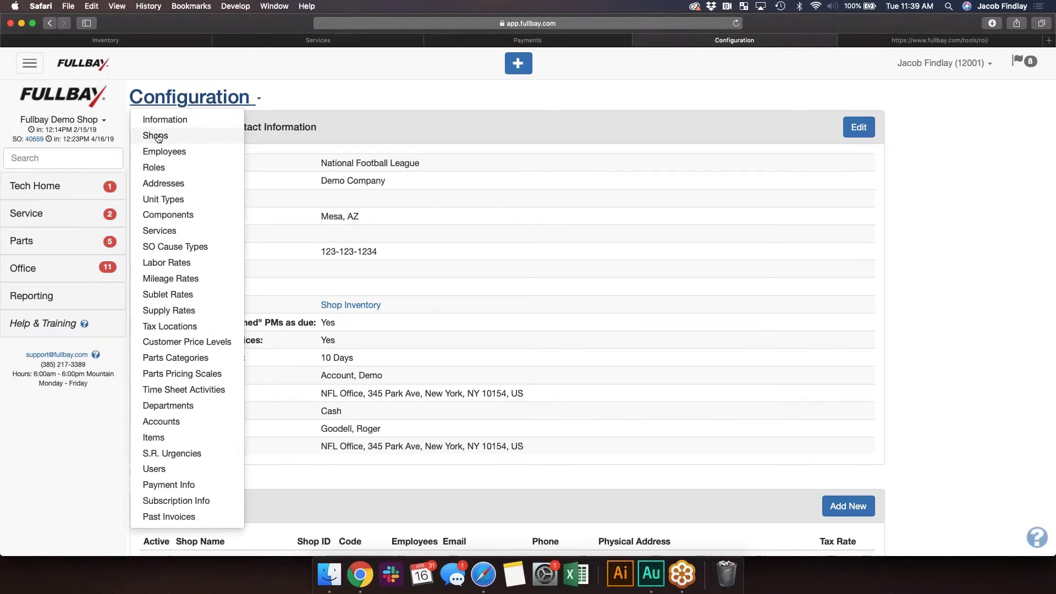
left_click(156, 137)
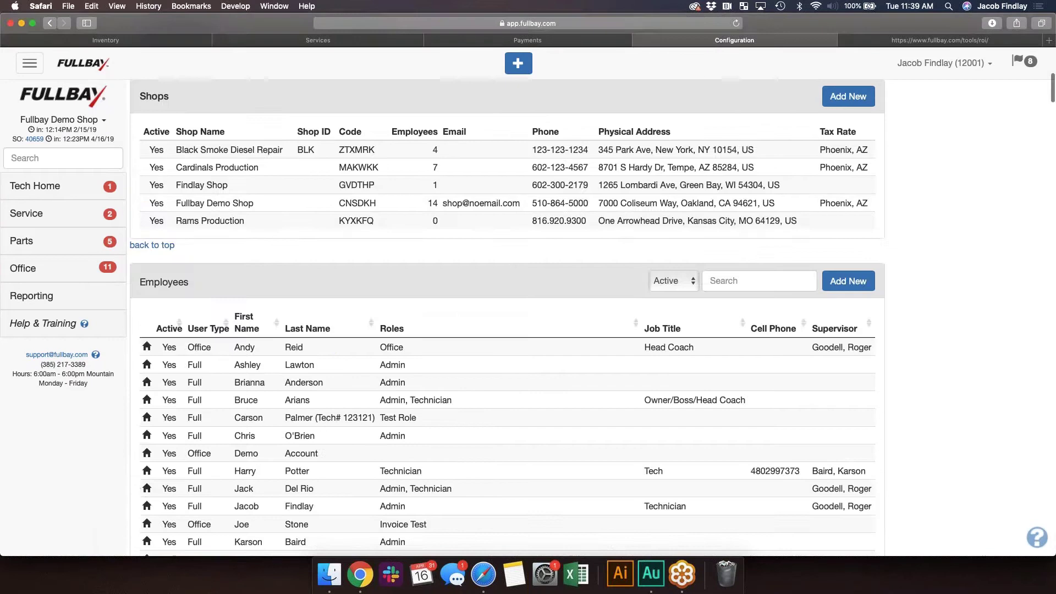
left_click(266, 207)
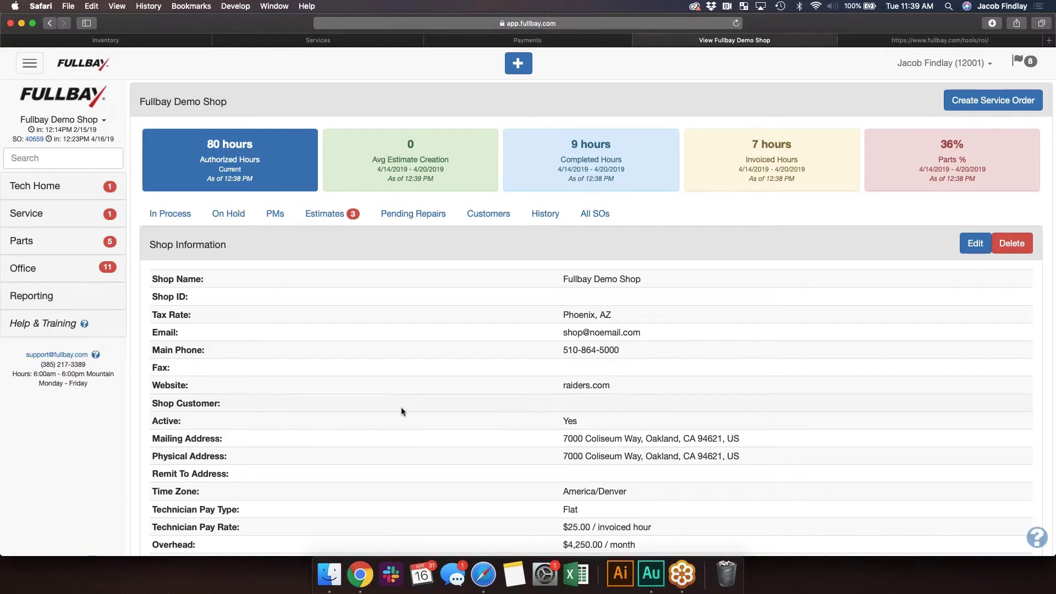
Step: Find the Parts Pricing Matrix section in the shop's settings and highlight its heading
scroll(401, 410, "down", 5)
scroll(401, 411, "down", 20)
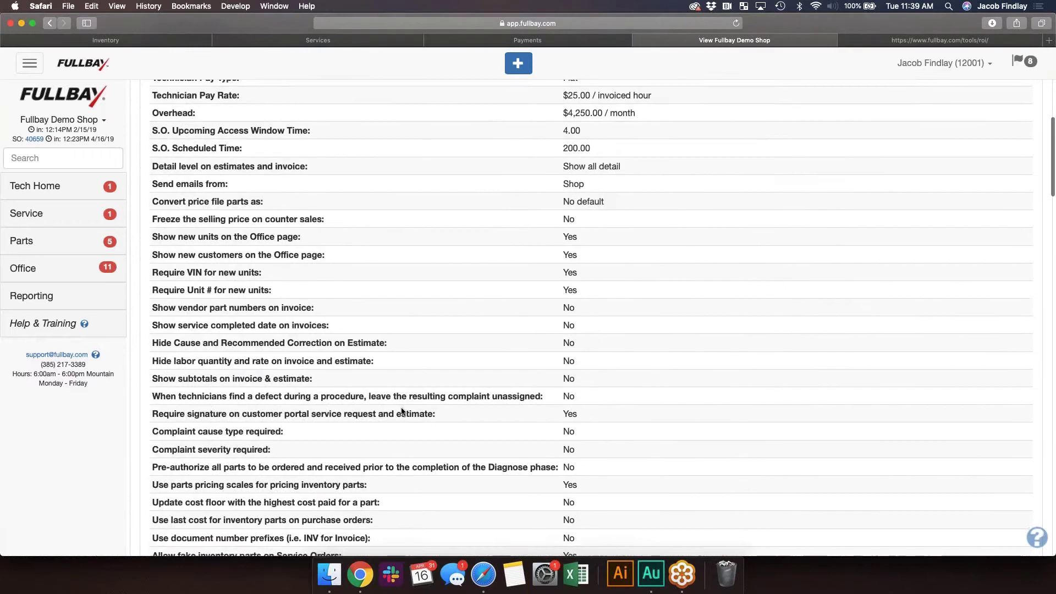
scroll(401, 411, "down", 20)
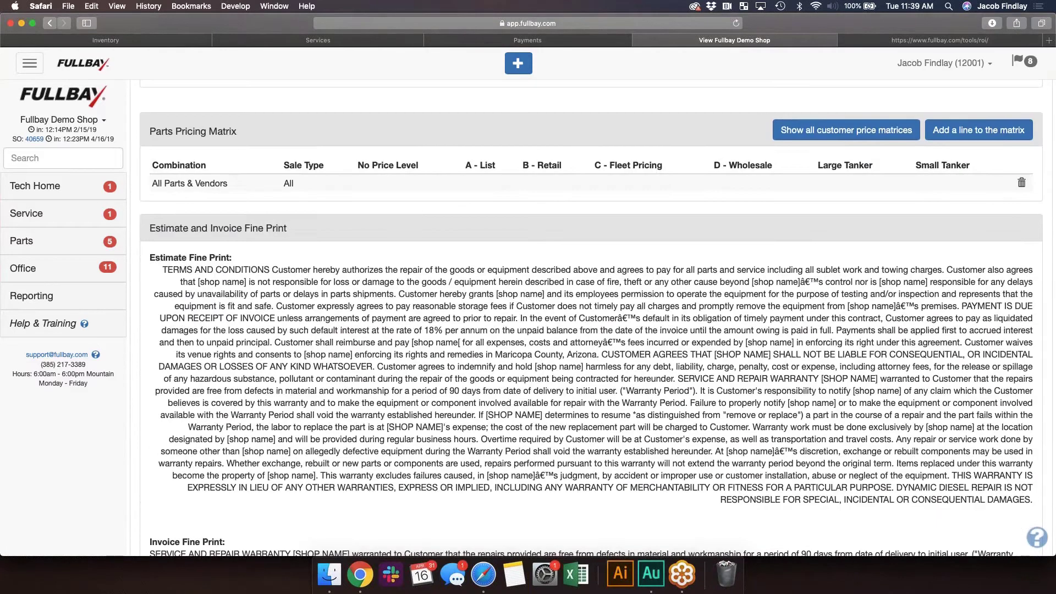
scroll(610, 379, "up", 3)
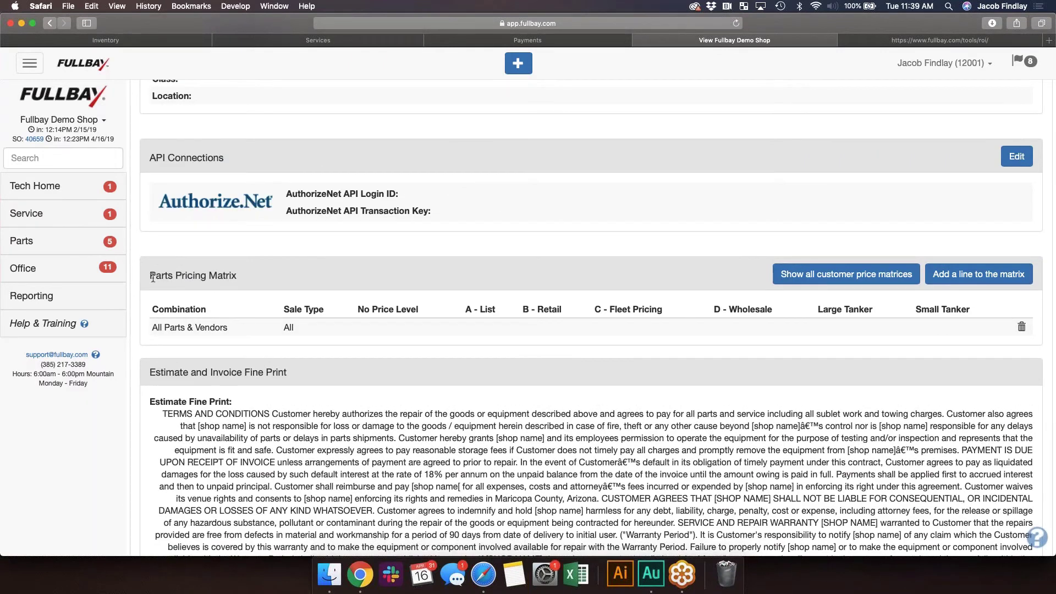
left_click_drag(151, 277, 237, 277)
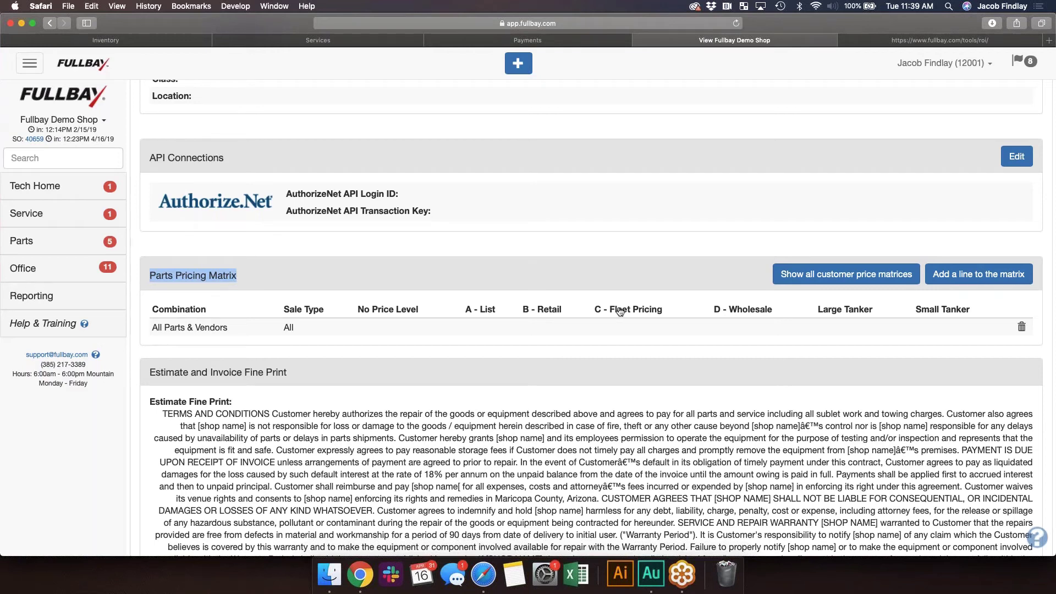
Step: Add a line to the shop's parts pricing matrix for vendor International, with the Flat 19% scale for No price level
left_click(980, 281)
left_click(490, 241)
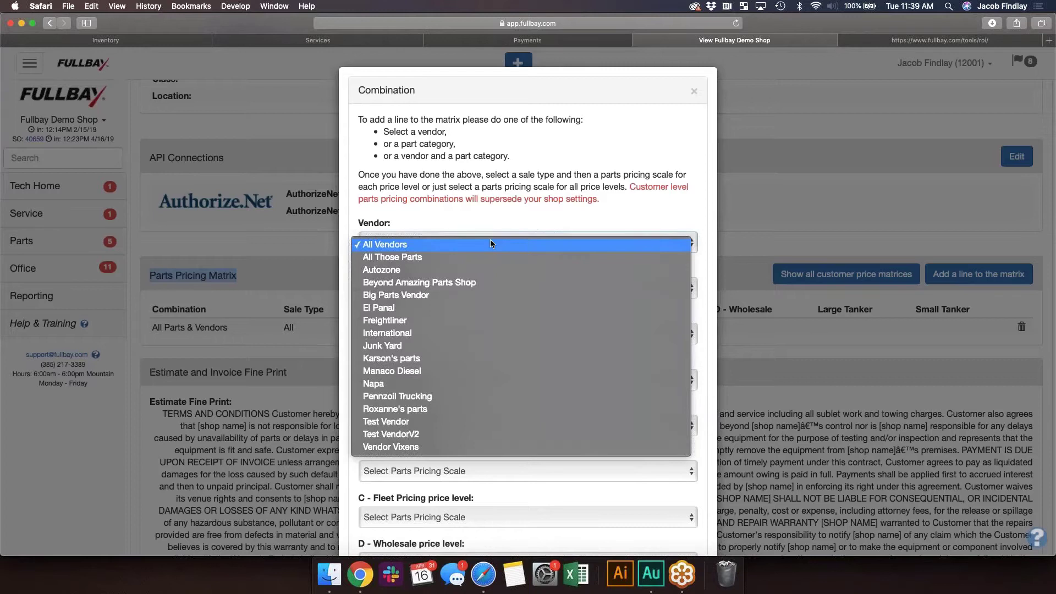
left_click(392, 336)
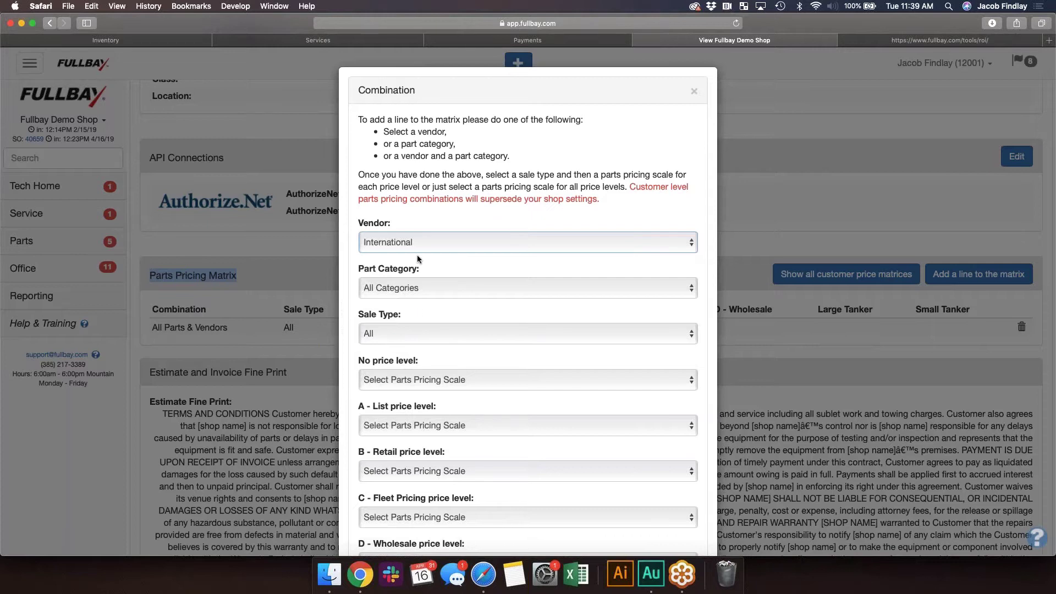
left_click(444, 264)
scroll(459, 388, "down", 2)
left_click(450, 327)
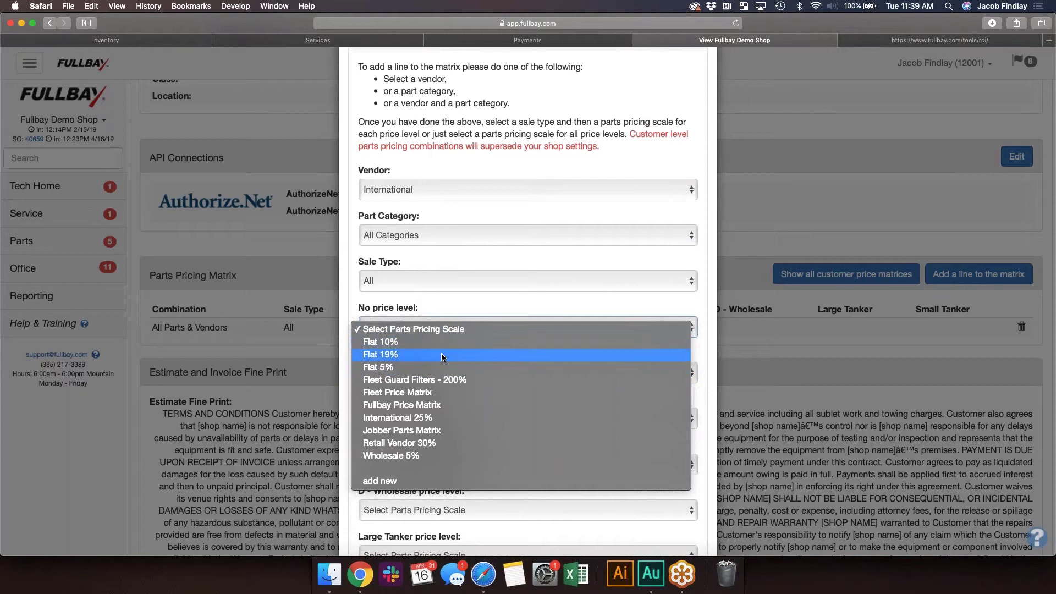
left_click(406, 355)
scroll(437, 363, "down", 5)
left_click(370, 517)
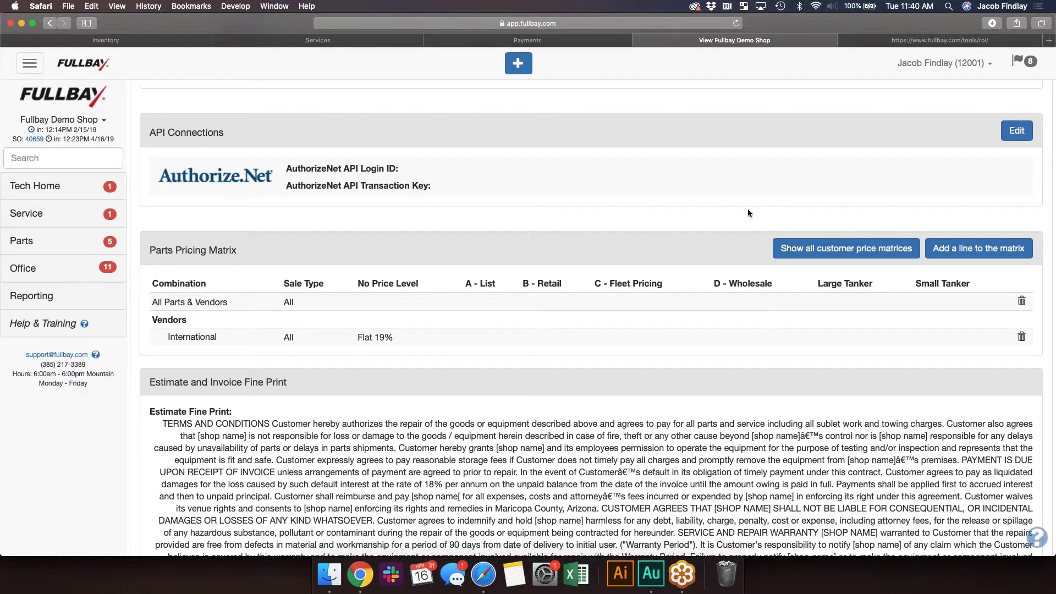
Step: Open the International line of the matrix and select Fullbay Price Matrix for the A - List price level
left_click(333, 338)
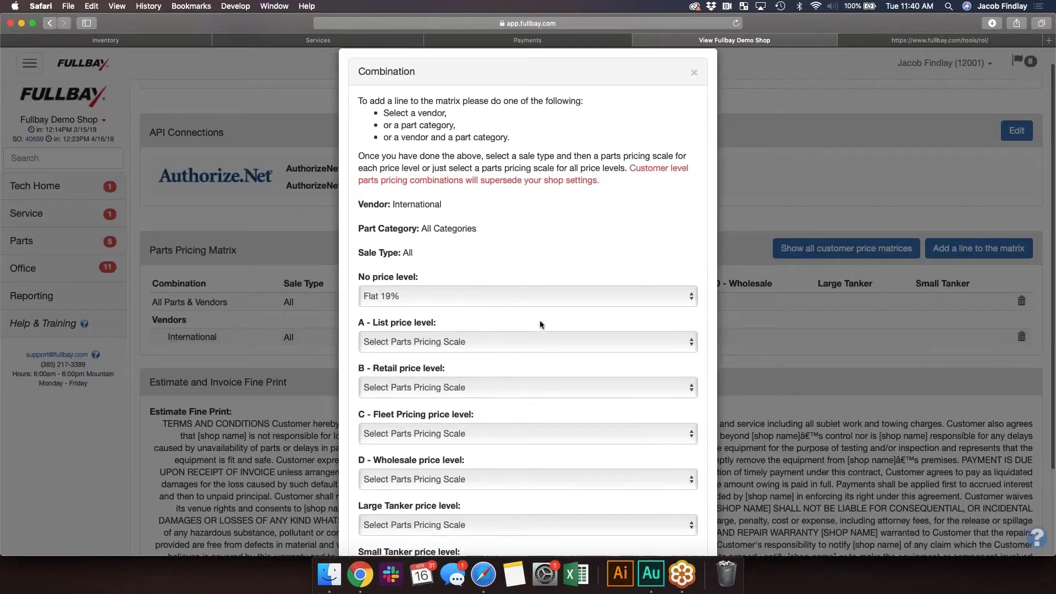
scroll(539, 320, "down", 4)
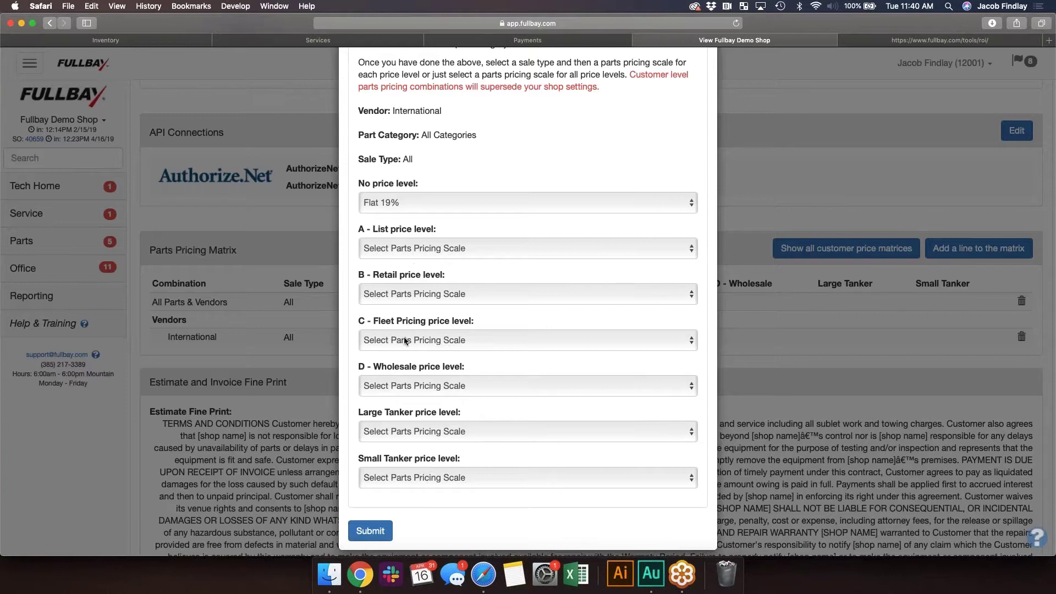
left_click(426, 299)
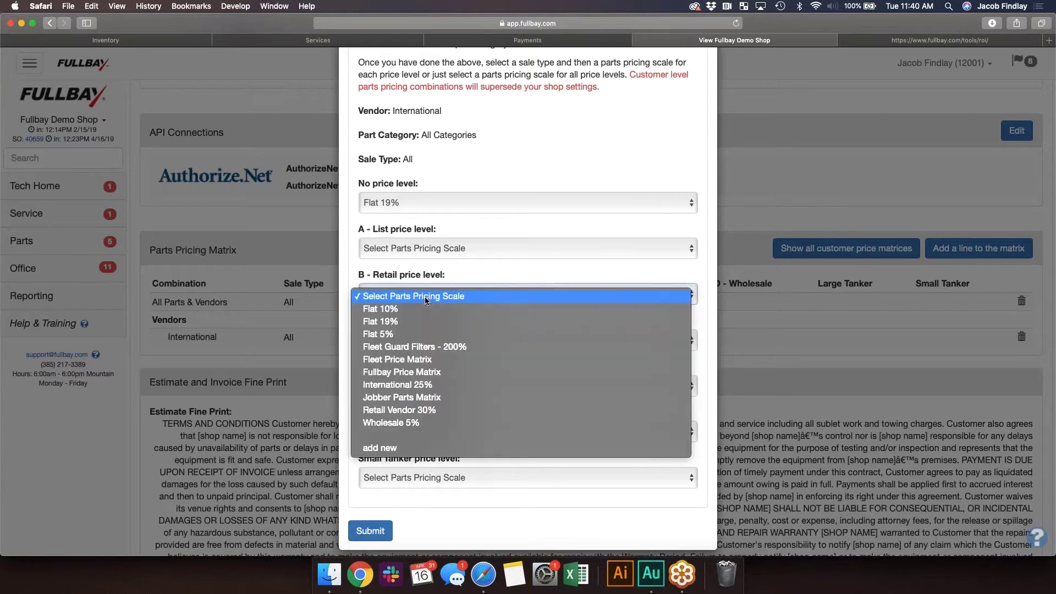
left_click(427, 298)
left_click(428, 247)
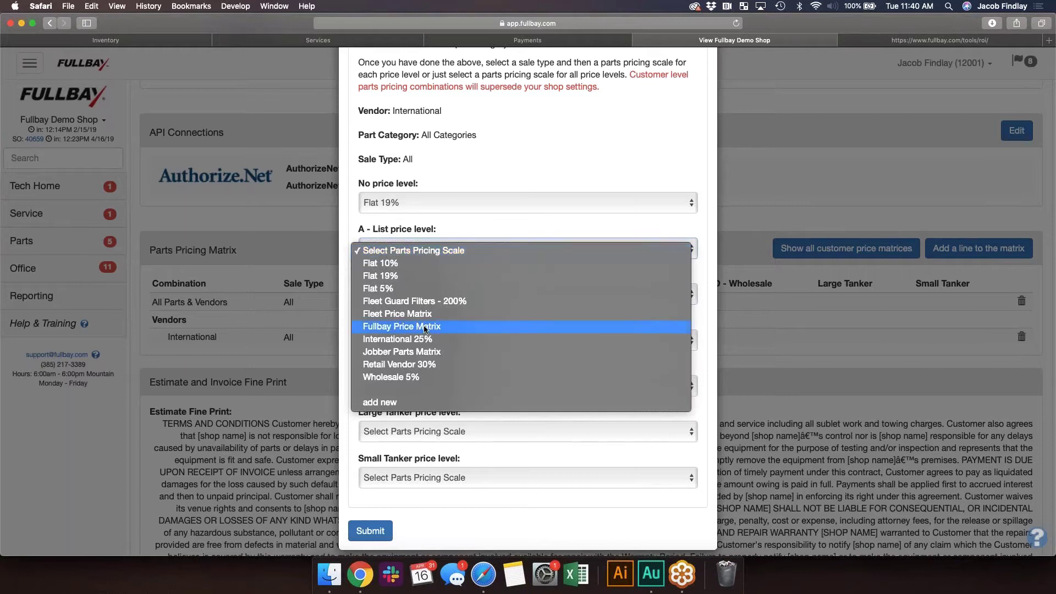
left_click(411, 330)
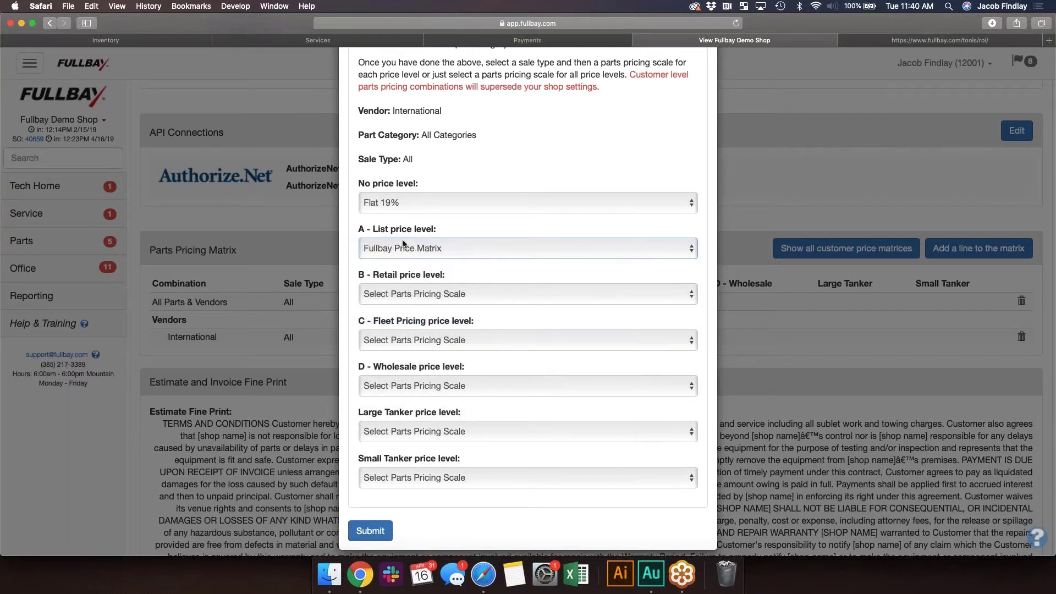
Step: Select Flat 19% for the B - Retail level, Flat 10% for C - Fleet Pricing and Flat 5% for D - Wholesale
left_click(412, 294)
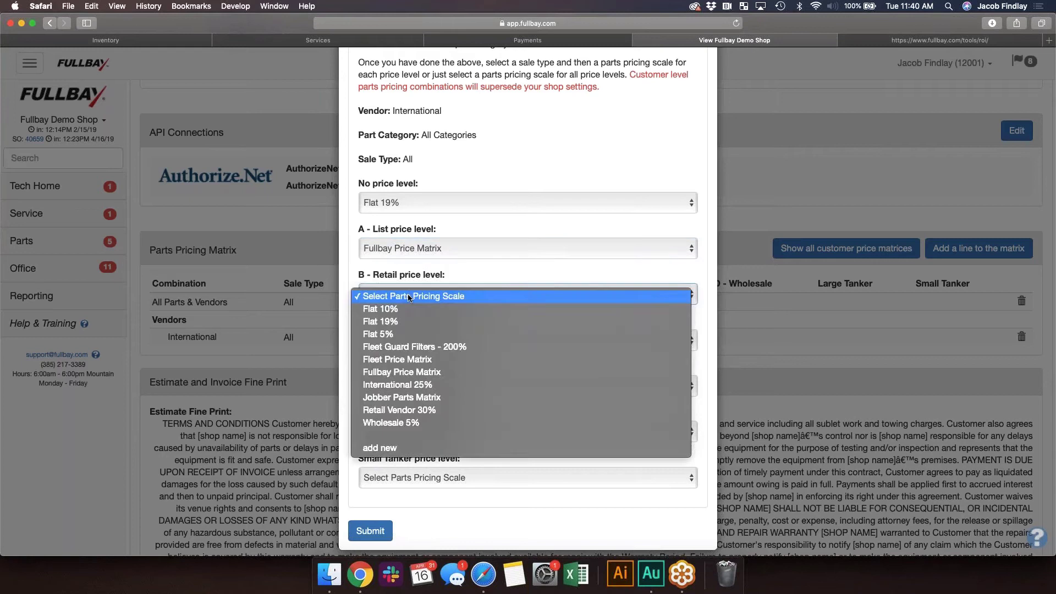
left_click(407, 325)
left_click(409, 343)
left_click(408, 358)
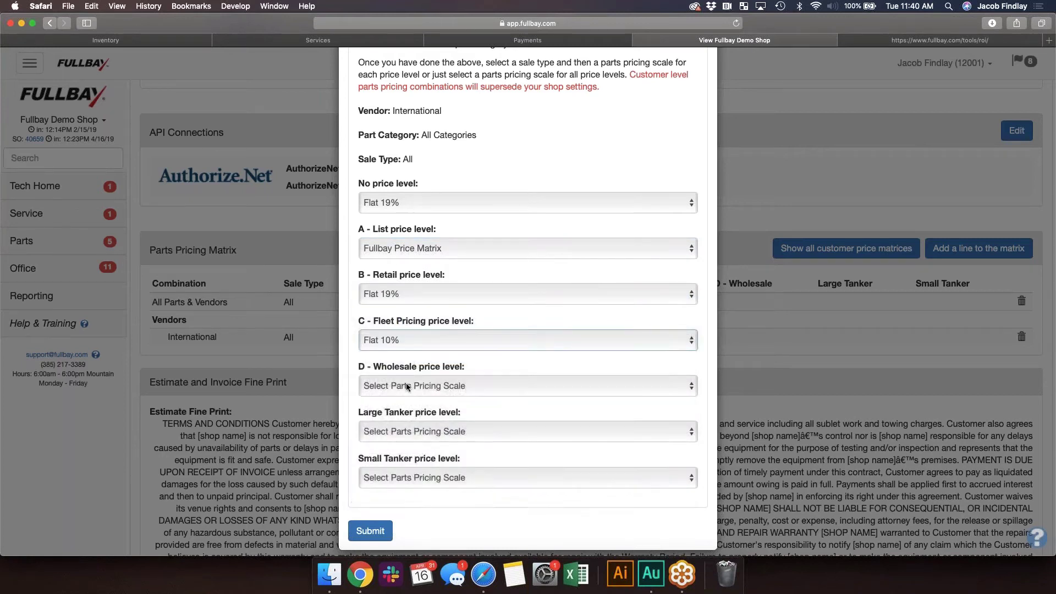
left_click(407, 385)
left_click(411, 417)
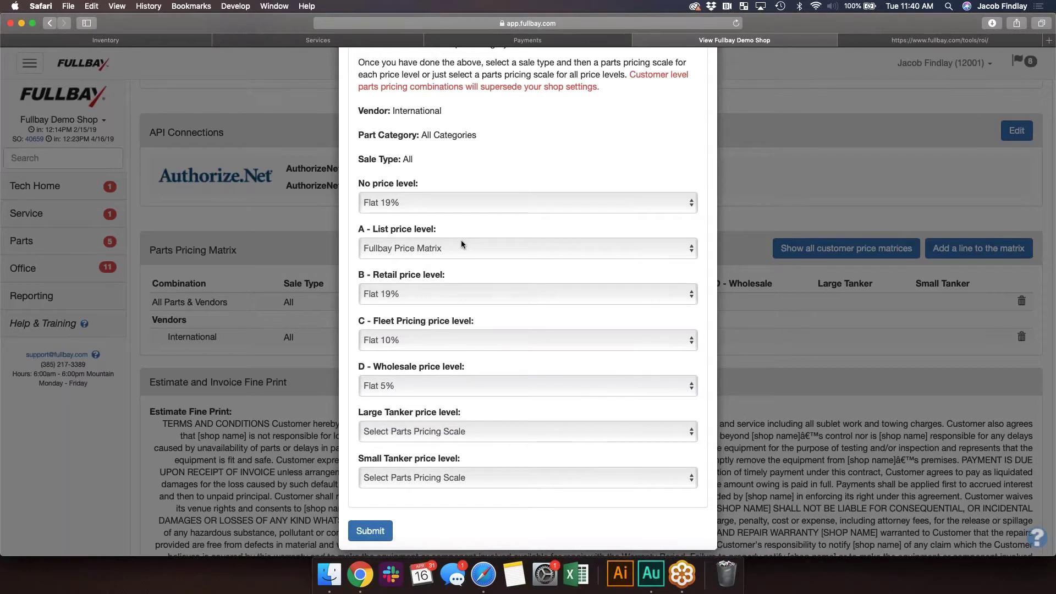
Step: Highlight the sale type of the International combination and close it without submitting
scroll(461, 242, "up", 4)
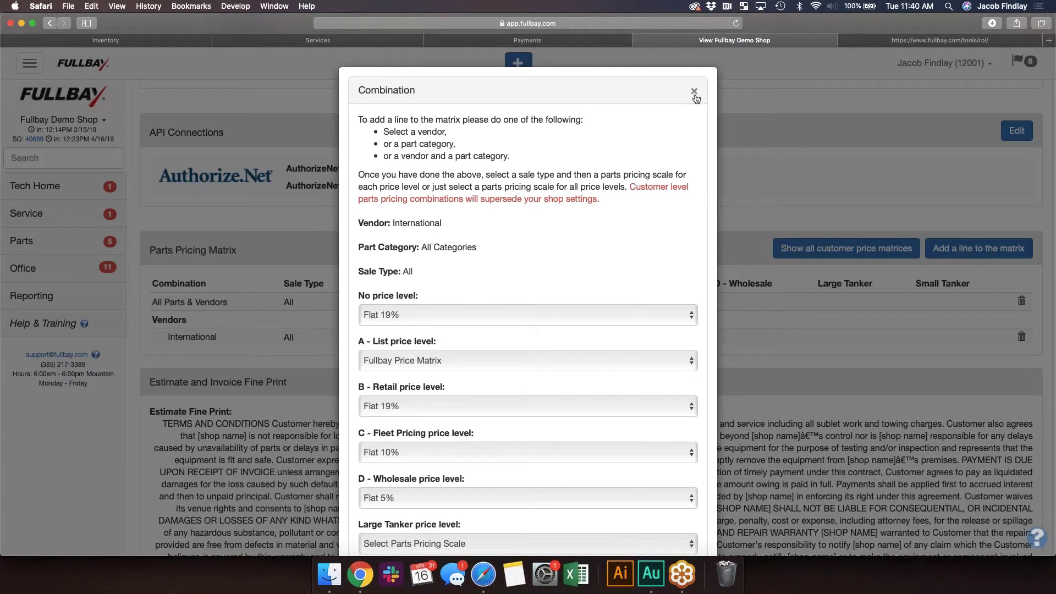
left_click_drag(364, 272, 443, 273)
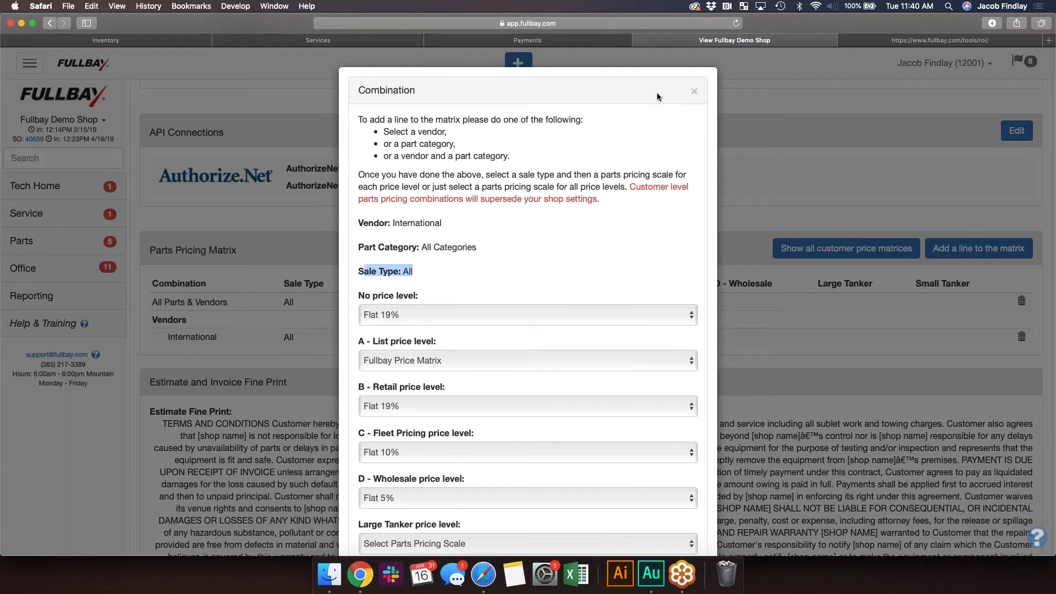
left_click(694, 92)
Step: Examine the sale type and part category choices for a new matrix line, and close it without adding one
left_click(978, 248)
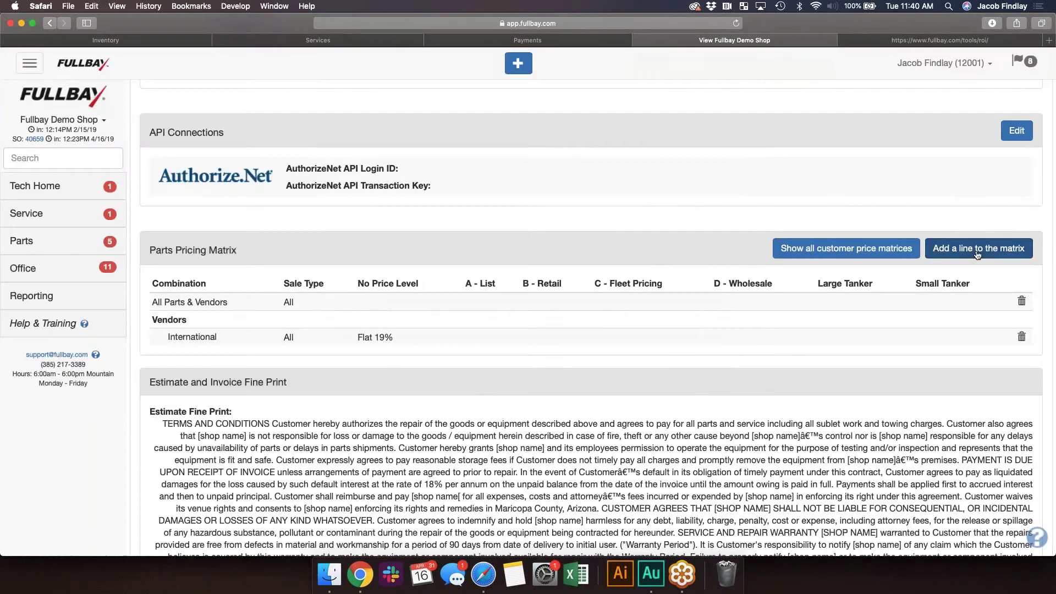
left_click(416, 333)
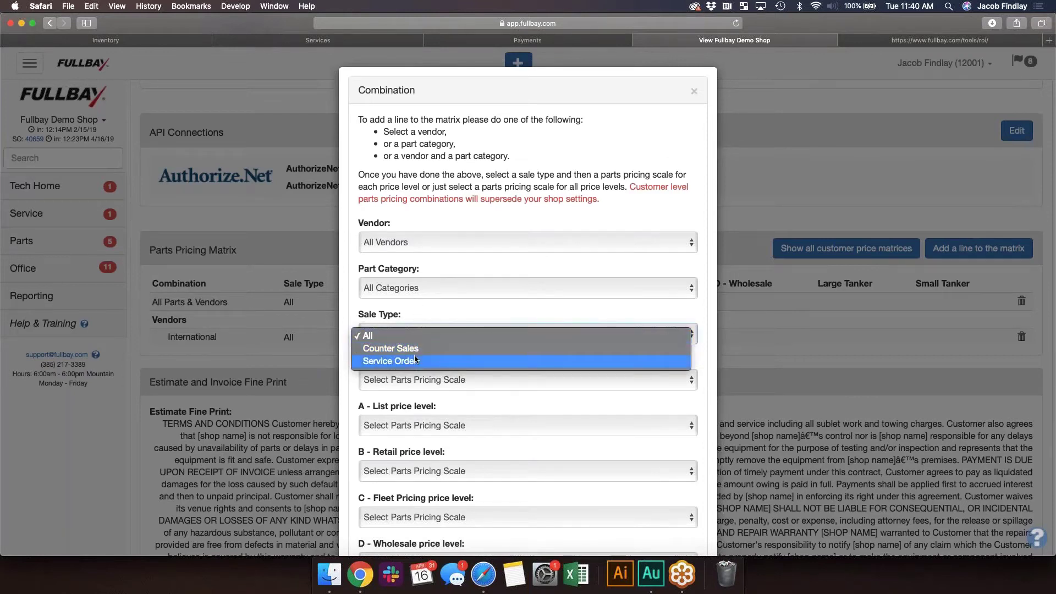
left_click(424, 294)
left_click(424, 288)
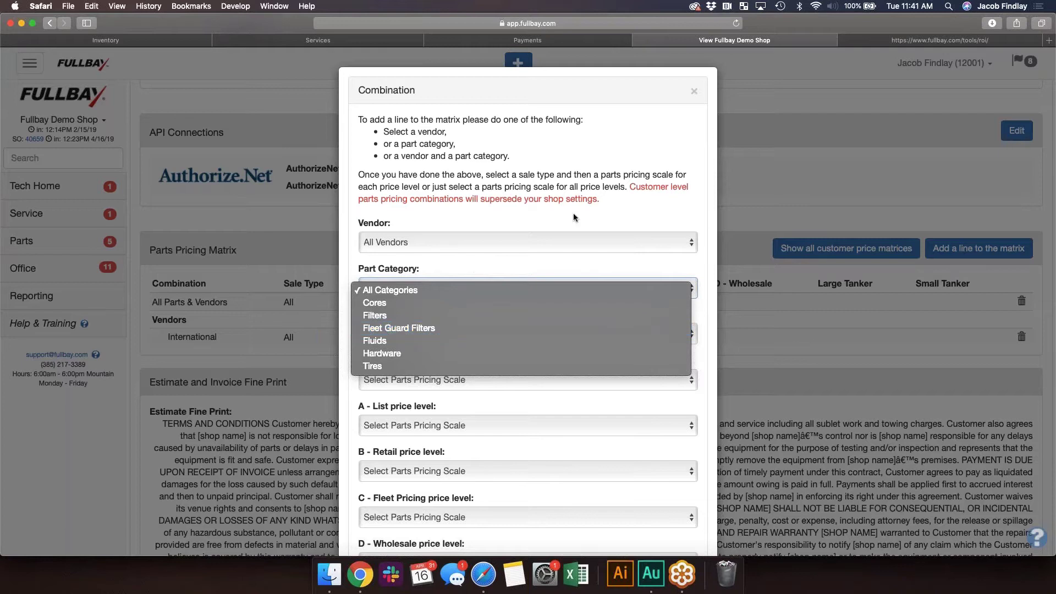
left_click(626, 125)
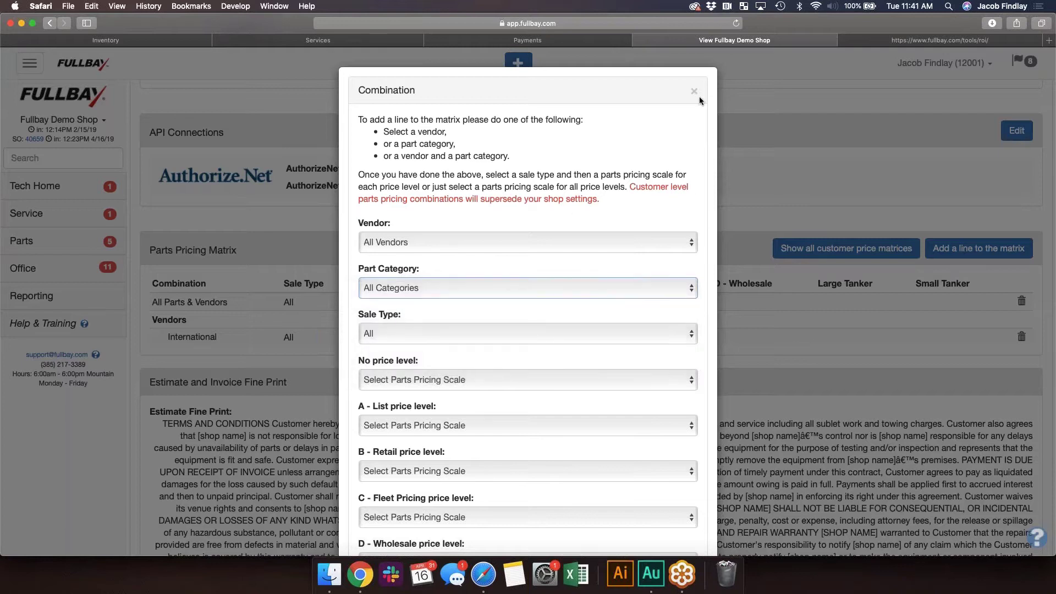
left_click(696, 94)
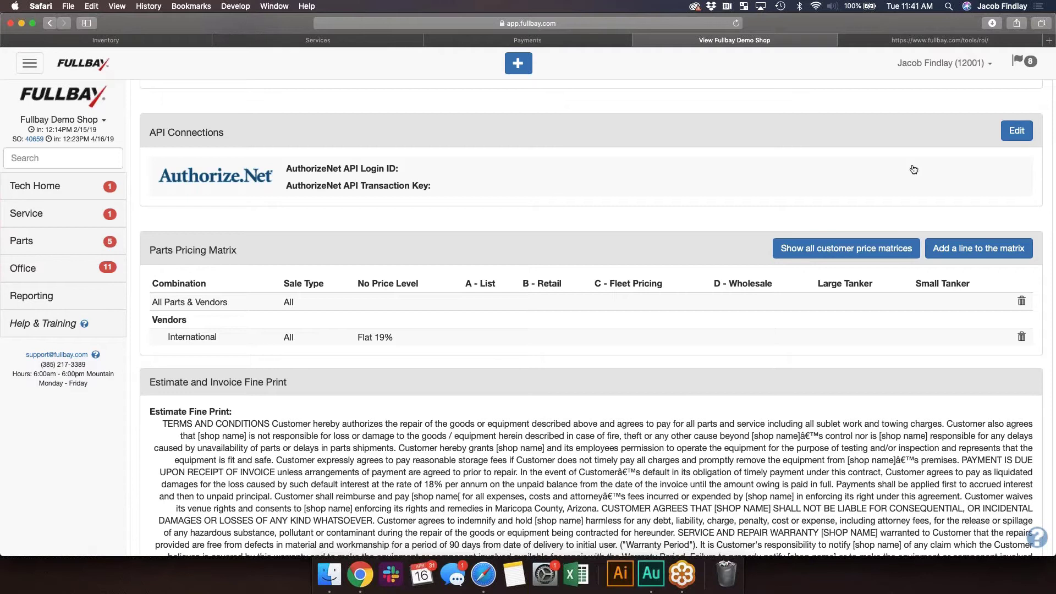
left_click(953, 251)
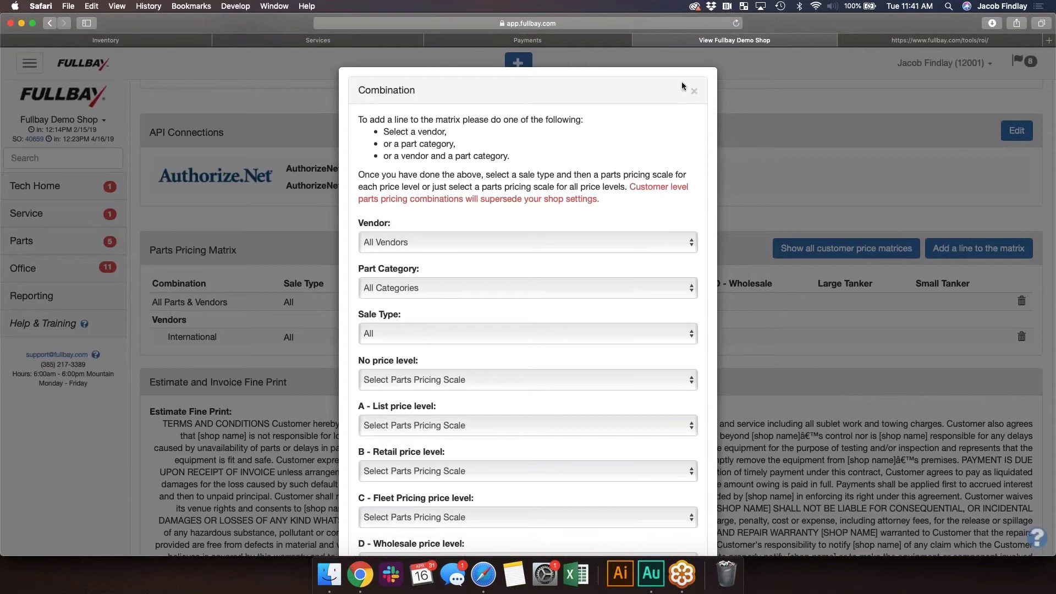
left_click(694, 91)
Step: Search for "arizona propane" and open the Arizona Propane Co customer record
left_click(86, 160)
type("arizona propane")
key("Down")
key("Return")
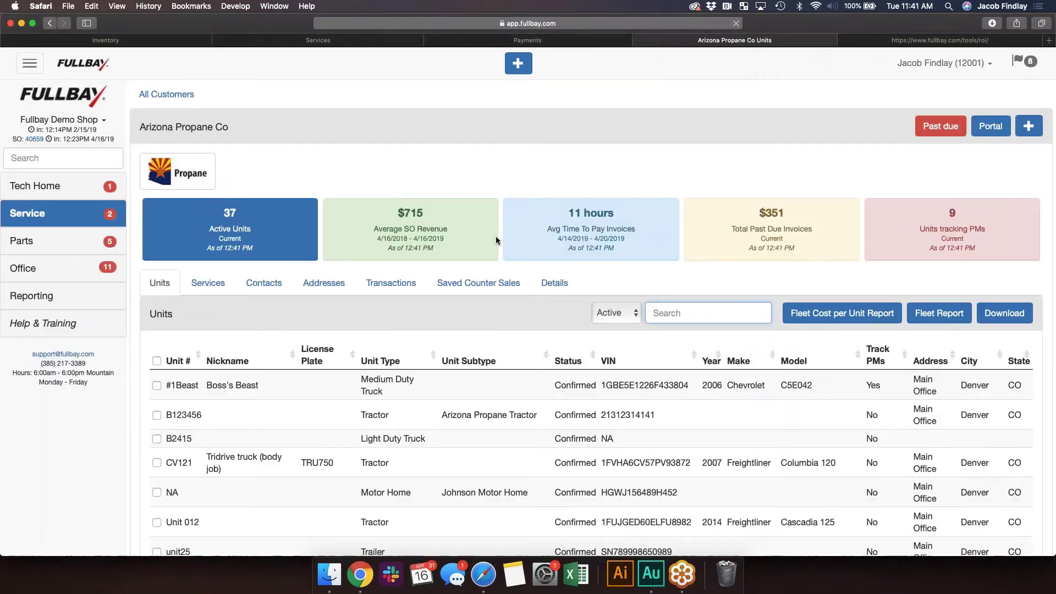
Step: Open the customer's details and highlight the heading of the Parts Pricing Matrix for Arizona Propane Co
left_click(572, 280)
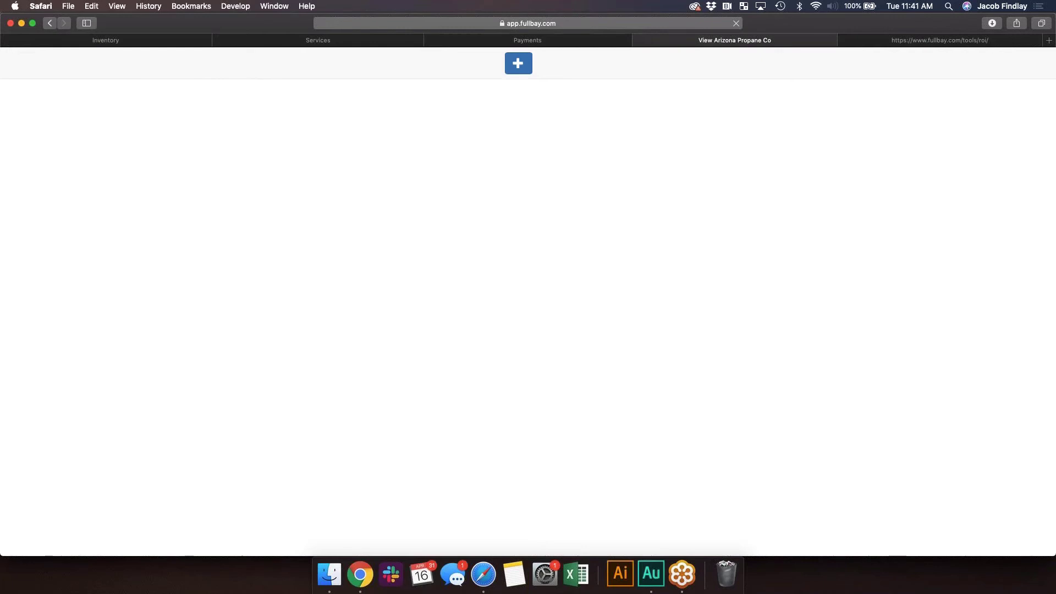
scroll(632, 398, "down", 10)
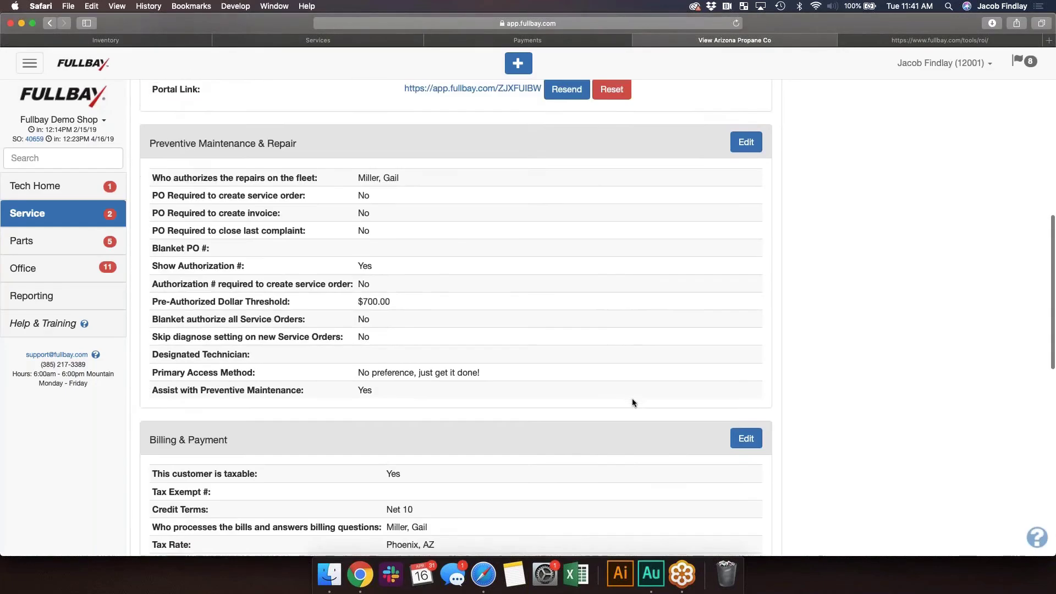
scroll(632, 402, "down", 10)
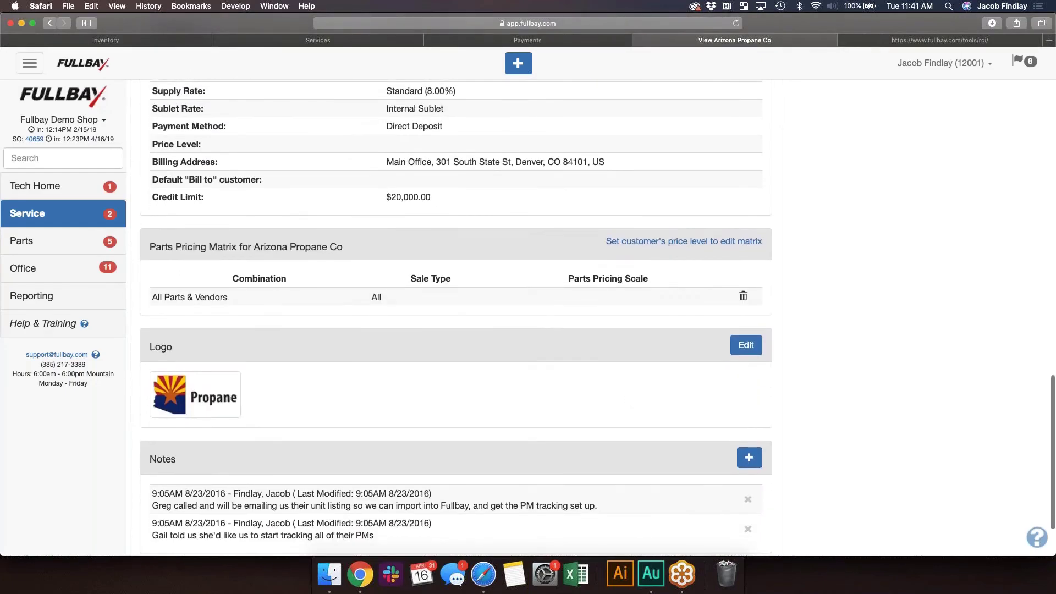
left_click_drag(150, 247, 342, 250)
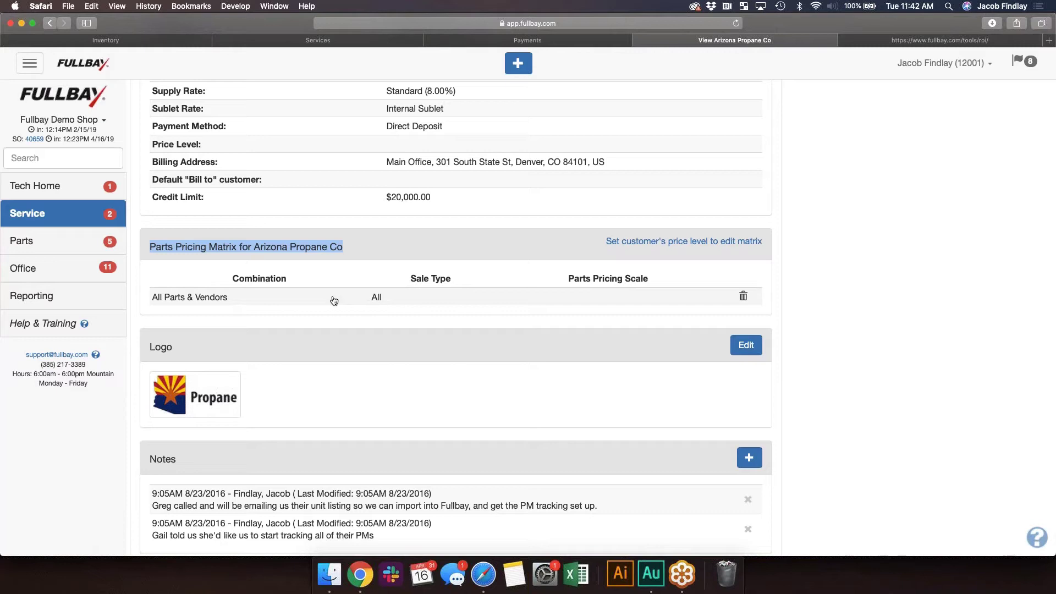
Step: Set Arizona Propane Co's price level to A - List and save the customer record
left_click(643, 243)
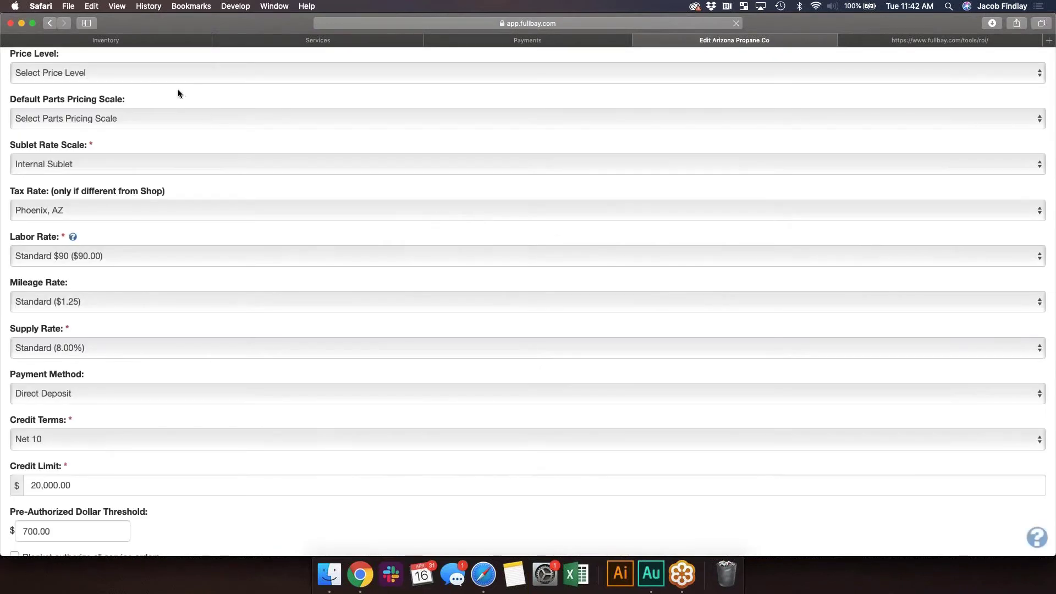
left_click(165, 79)
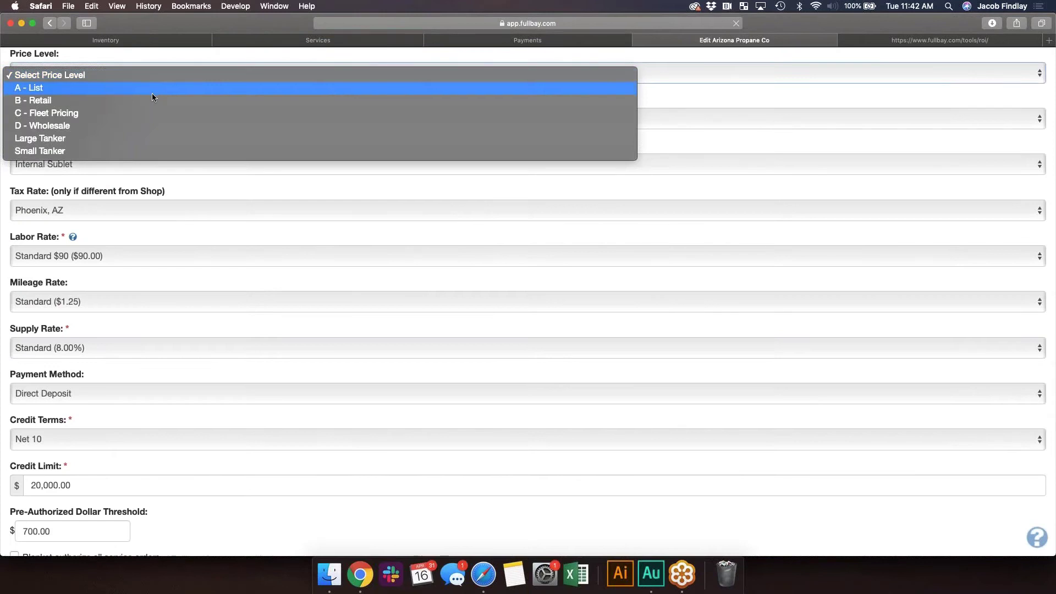
left_click(151, 93)
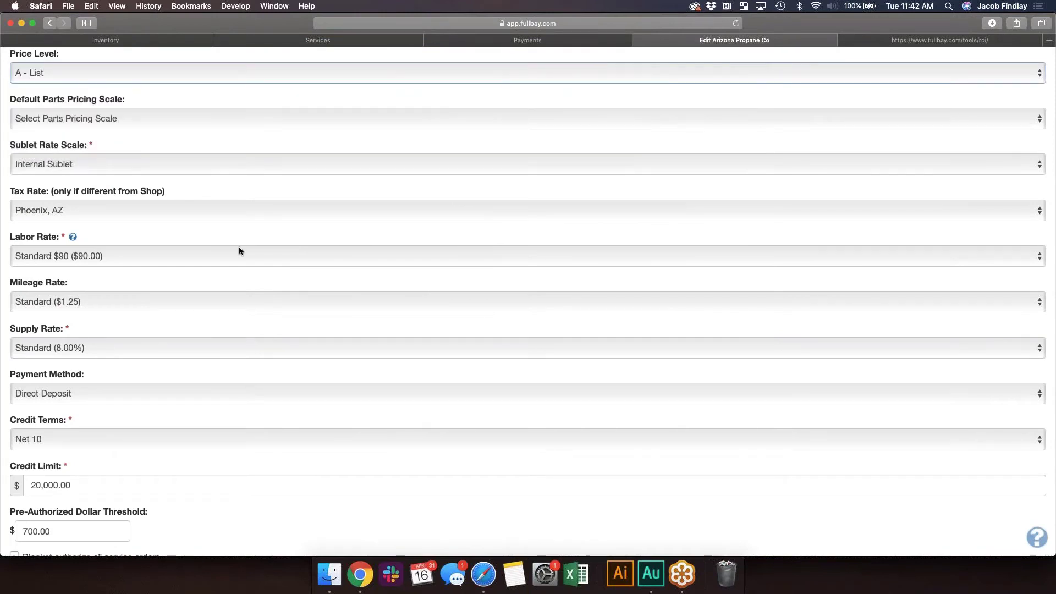
scroll(239, 251, "down", 15)
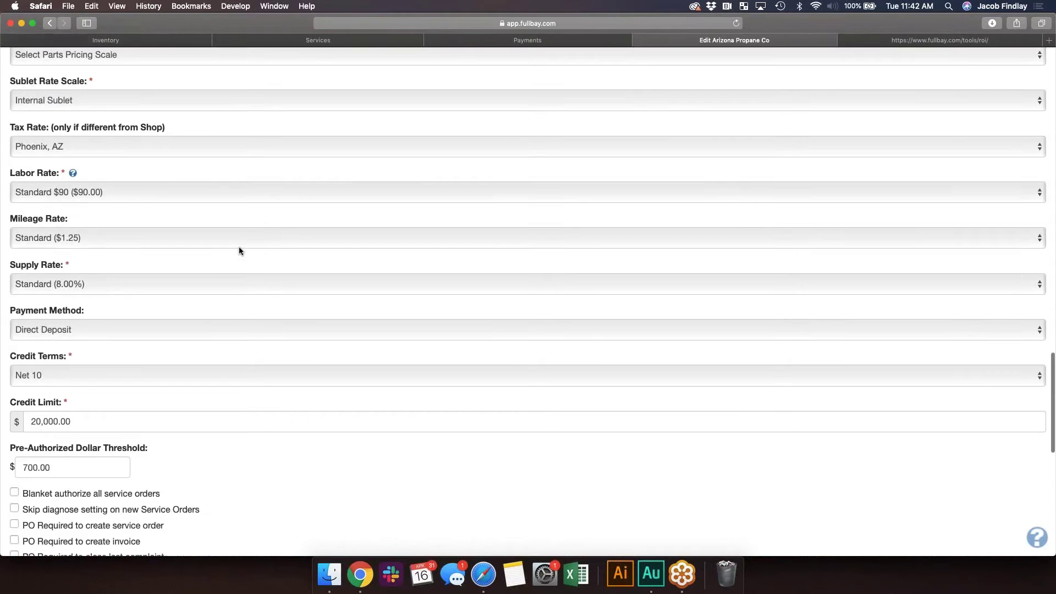
key("Return")
Step: Examine the options for adding a line to Arizona Propane Co's parts pricing matrix, and close them without submitting
scroll(615, 403, "down", 10)
scroll(614, 404, "down", 7)
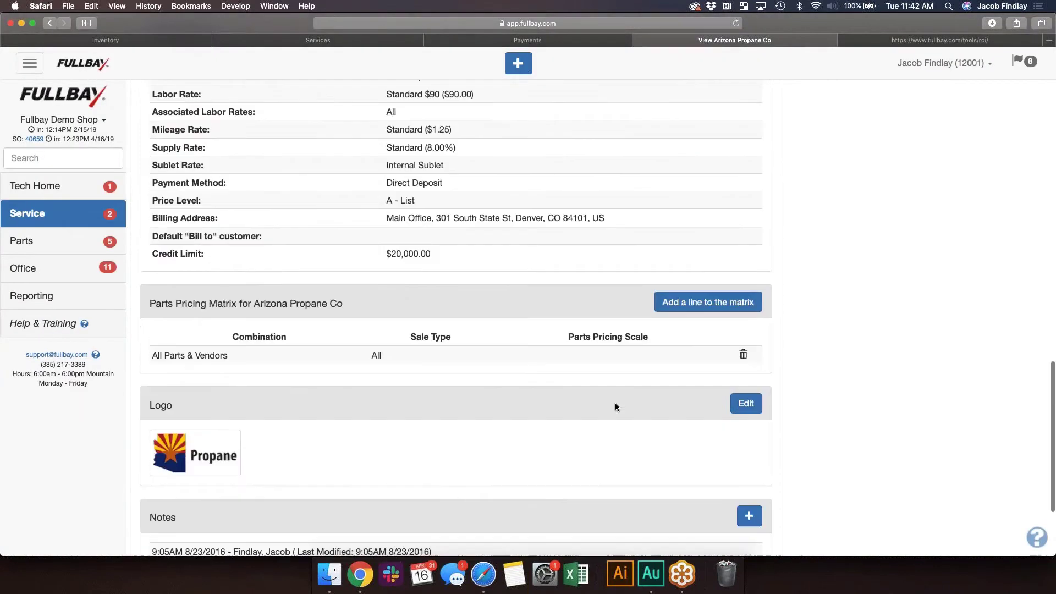
scroll(612, 299, "up", 3)
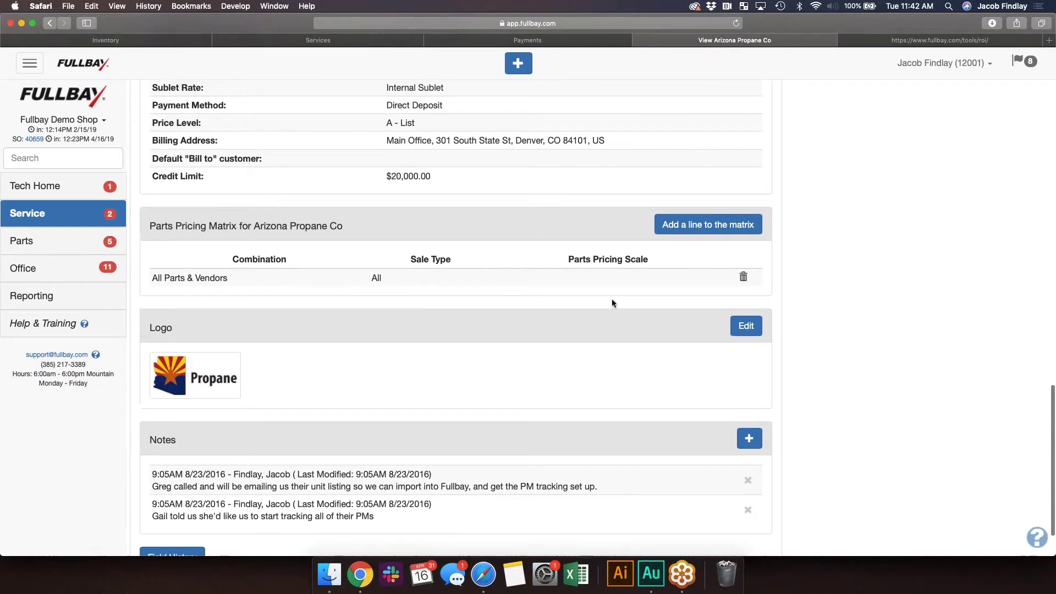
scroll(612, 303, "up", 3)
left_click(707, 322)
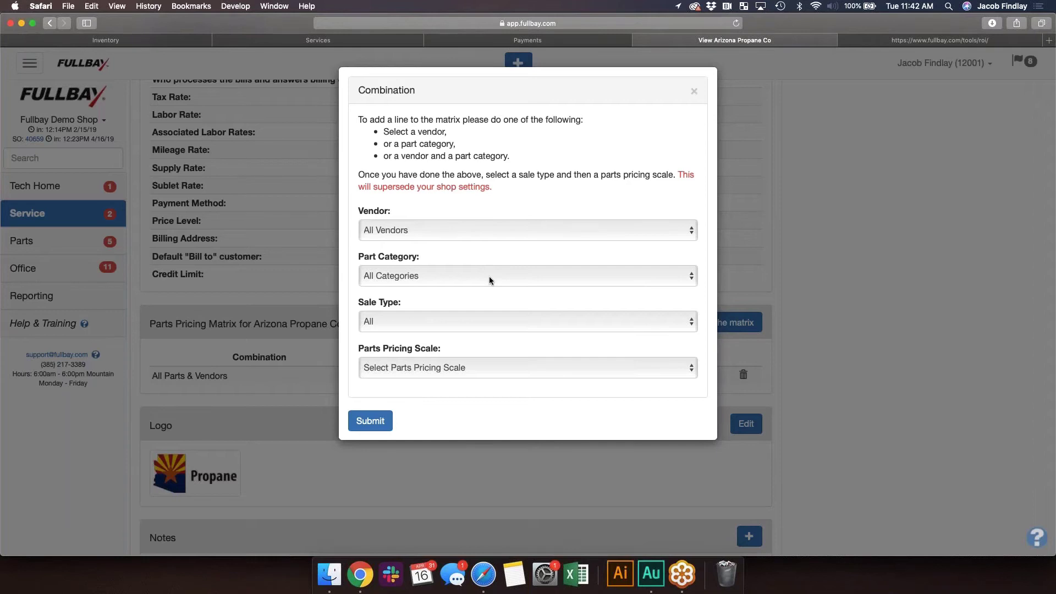
left_click(695, 94)
Step: Go to the Parts Pricing Scales section of the company configuration
left_click(924, 42)
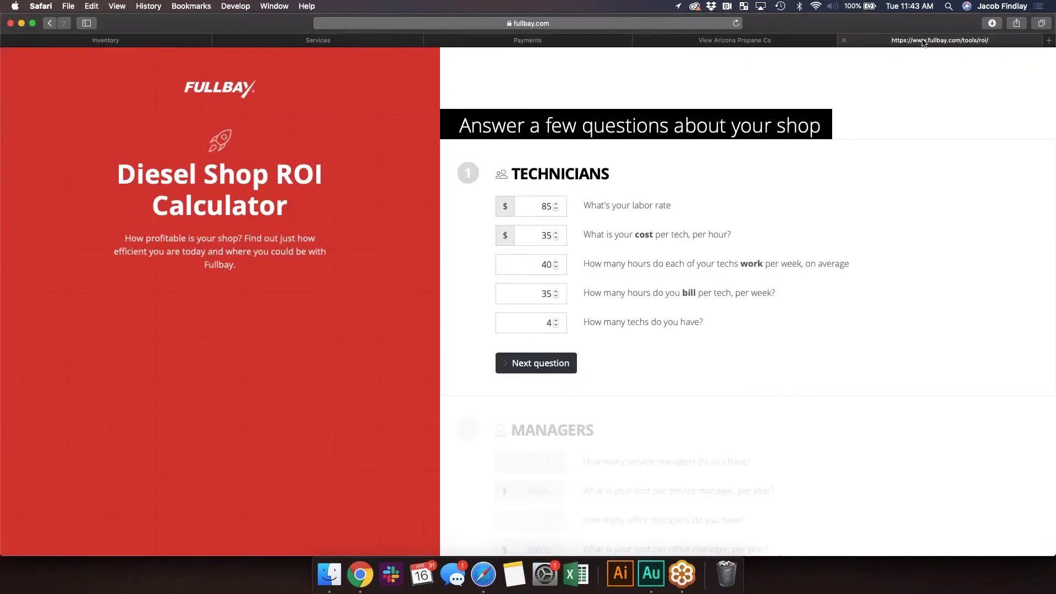
left_click(734, 41)
left_click(943, 63)
left_click(962, 91)
left_click(190, 97)
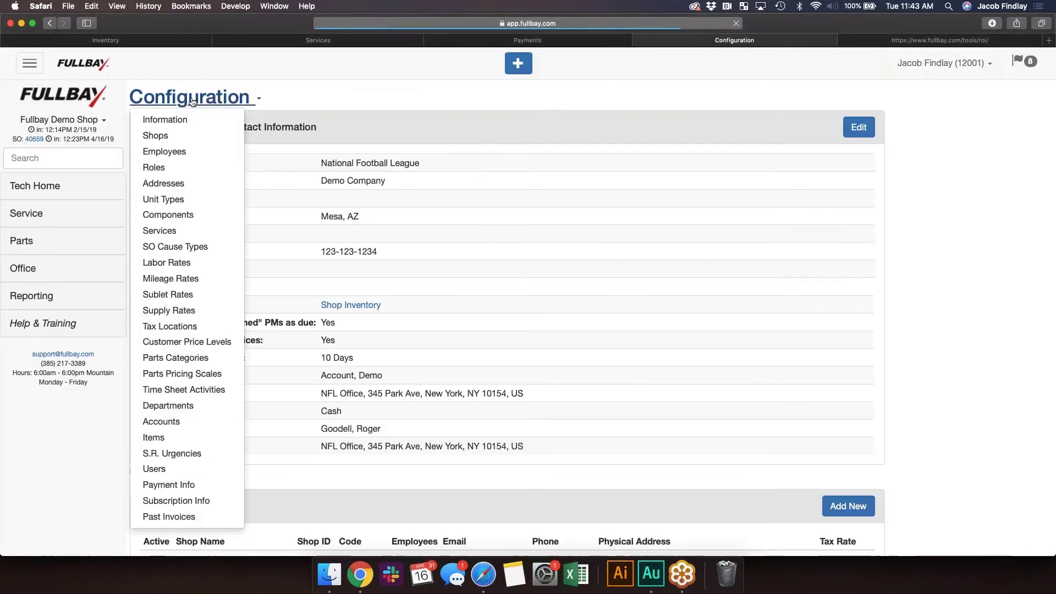
left_click(182, 374)
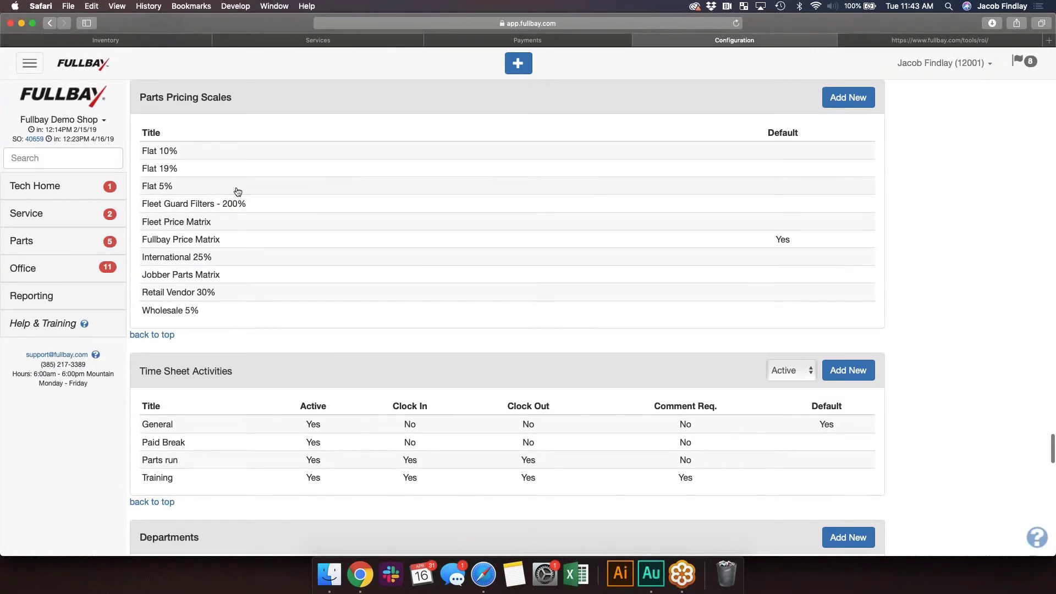
Step: Examine the markup and margin tiers of the Fullbay Price Matrix scale, and return to the list of pricing scales
left_click(225, 241)
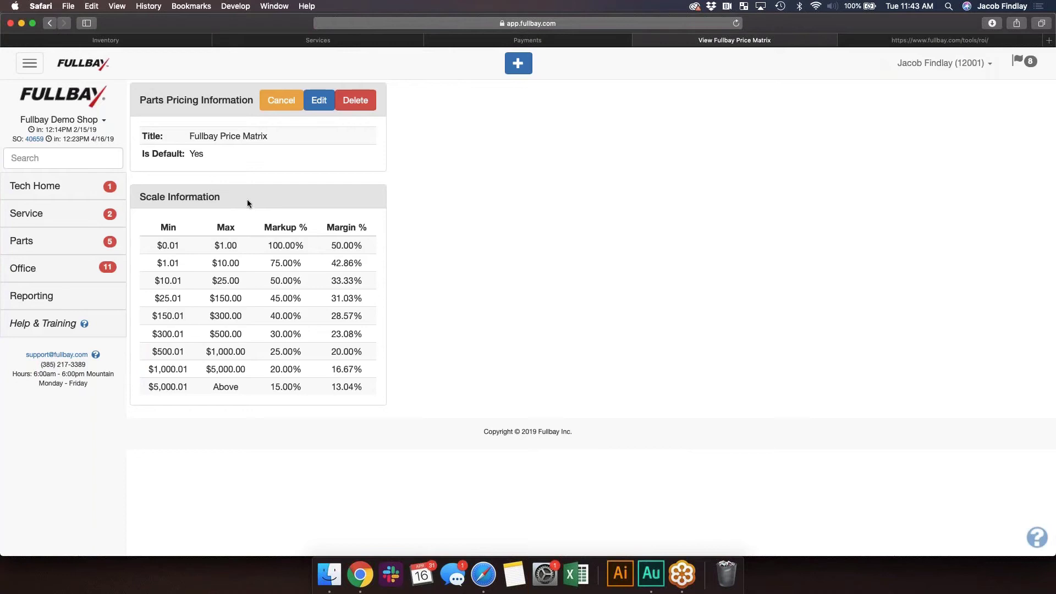
key("super+bracketleft")
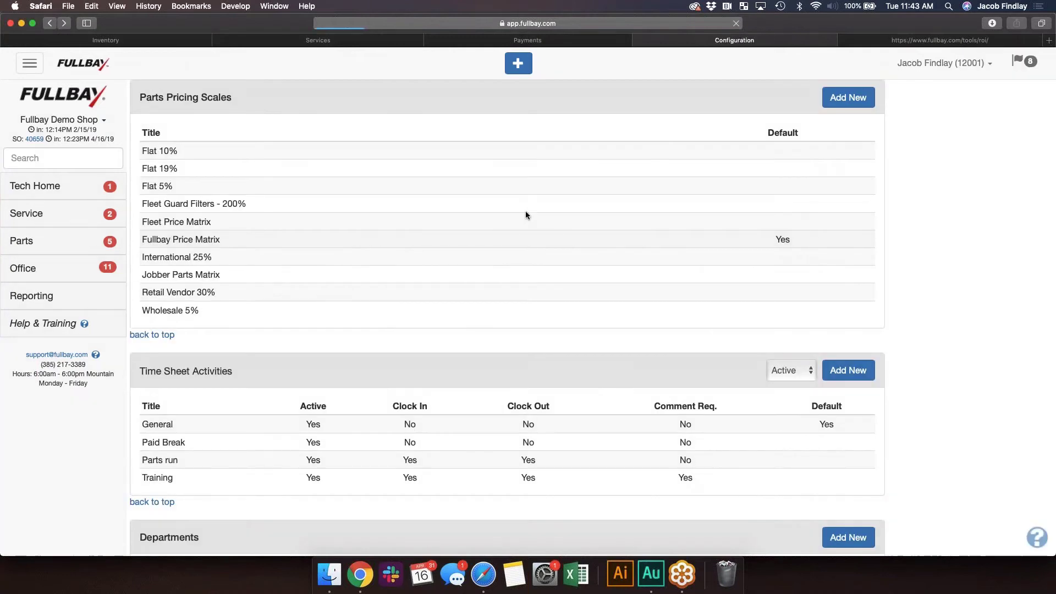
scroll(526, 215, "down", 1)
scroll(526, 214, "up", 1)
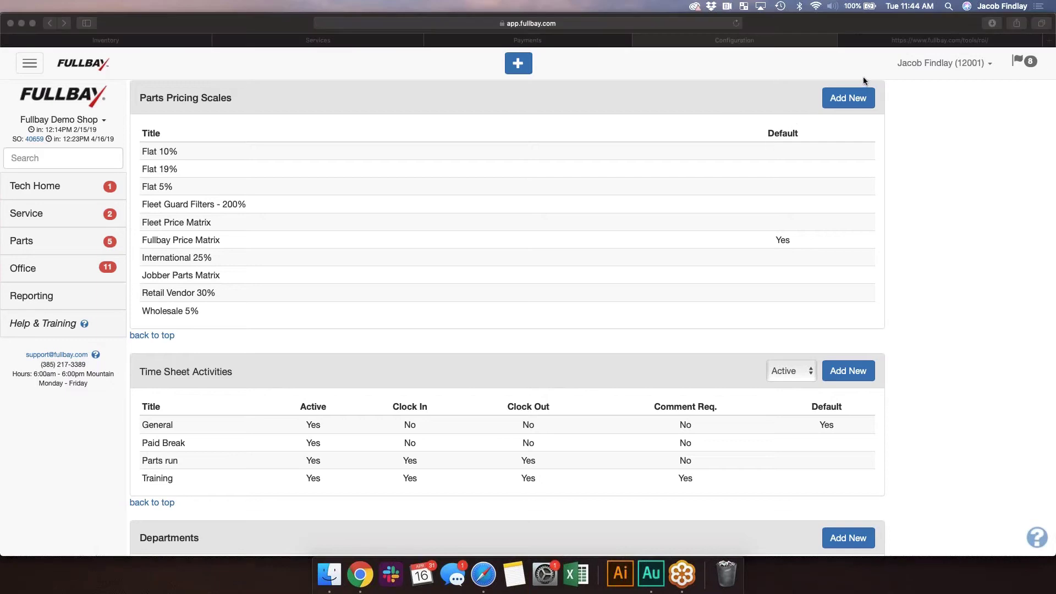
Step: Switch to the slide presentation and advance to the slide "#5. Price Sheets from your Vendor"
key("ctrl+Right")
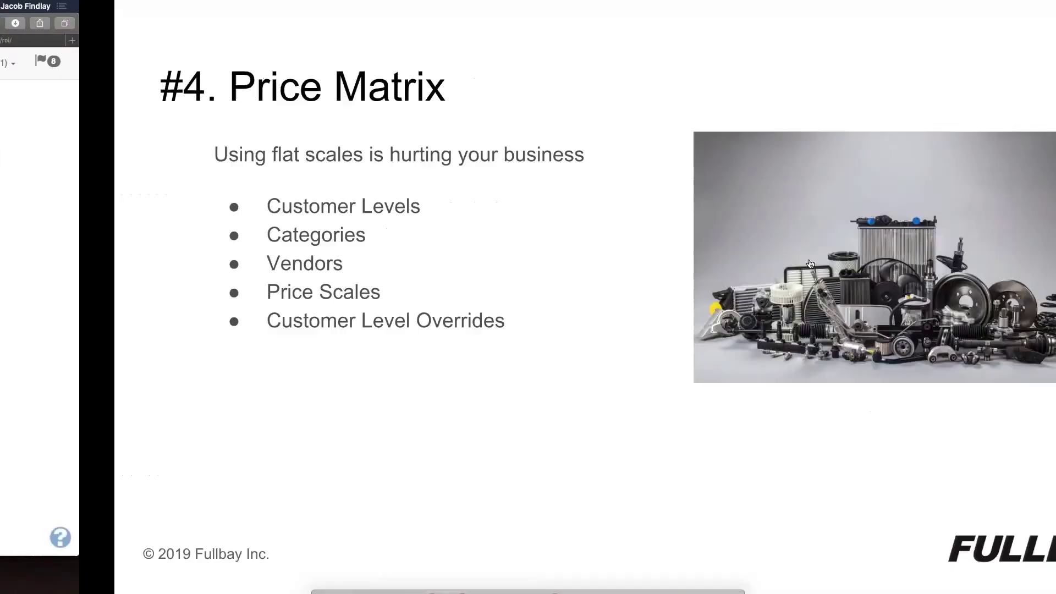
key("Right")
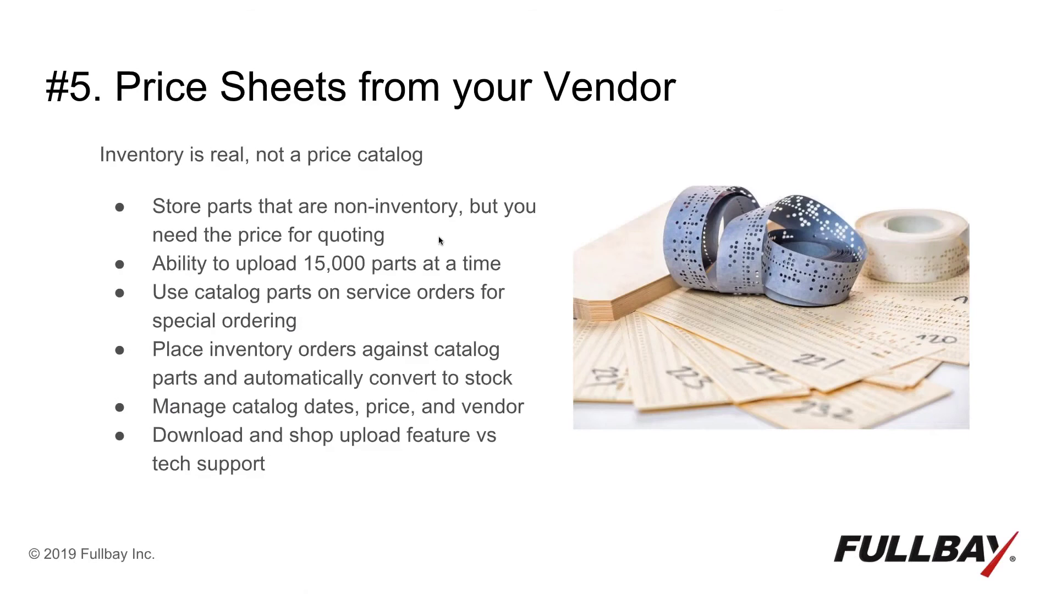